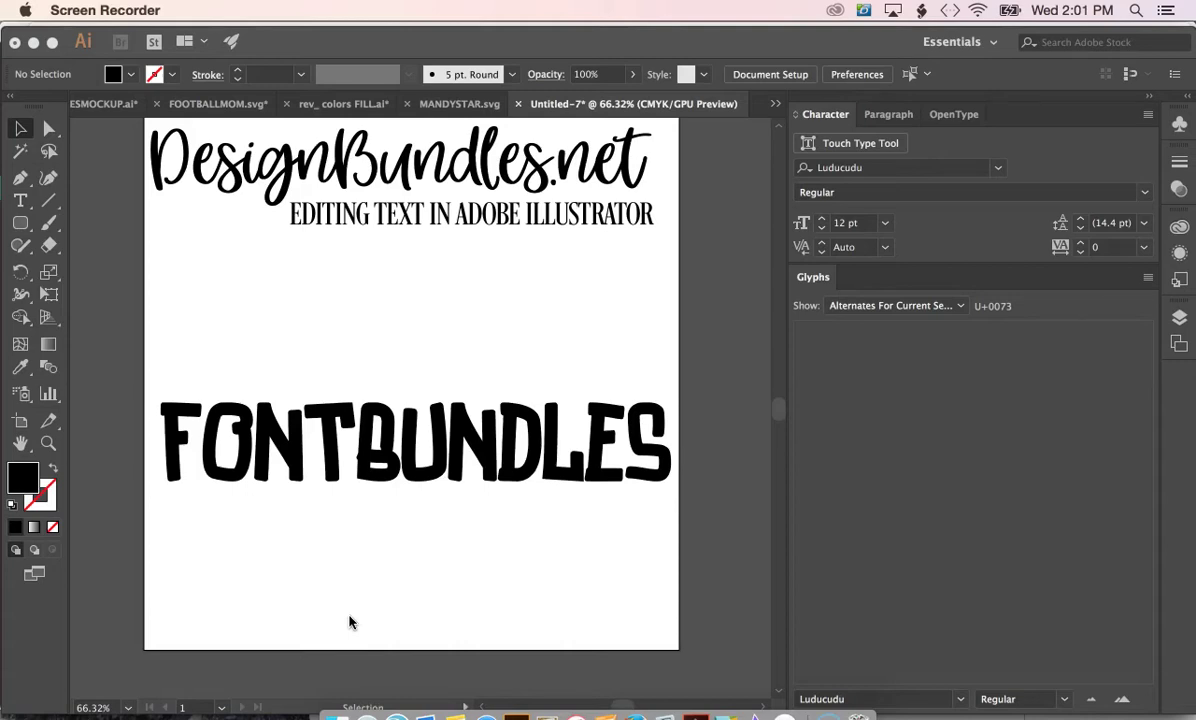
Show the Pathfinder panel in the workspace.
{"action": "left_click", "coordinate": [355, 347]}
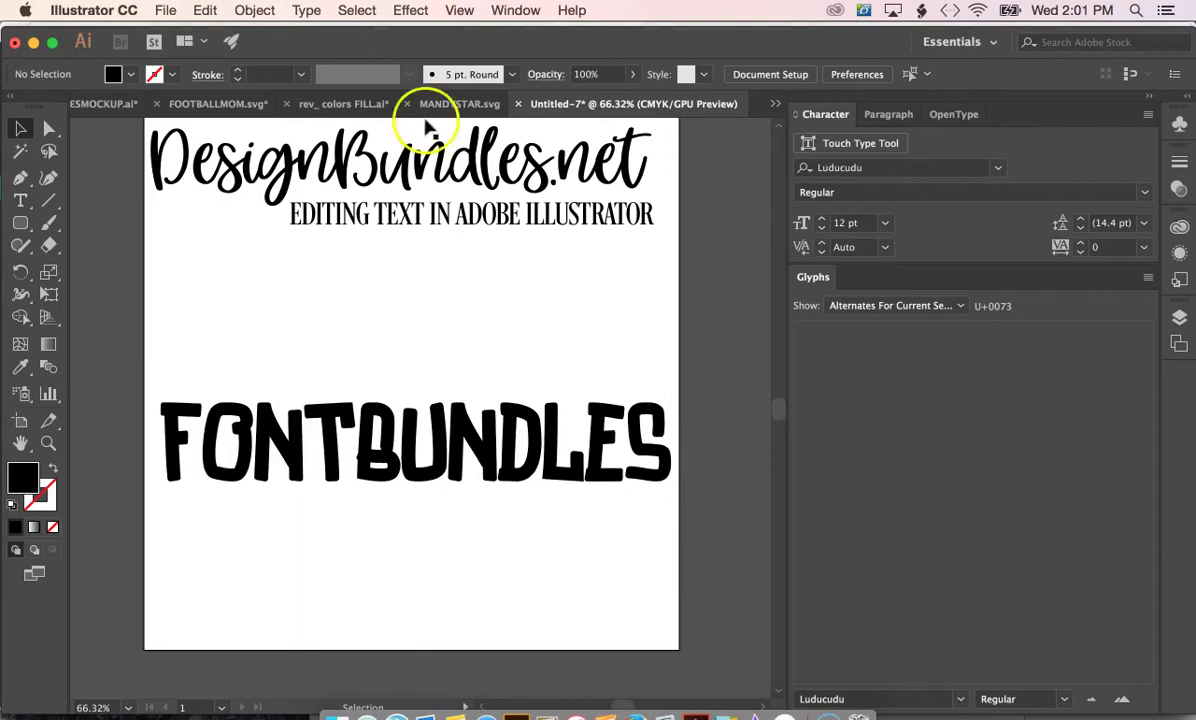
{"action": "left_click", "coordinate": [513, 10]}
{"action": "scroll", "coordinate": [530, 455], "scroll_direction": "down", "scroll_amount": 4}
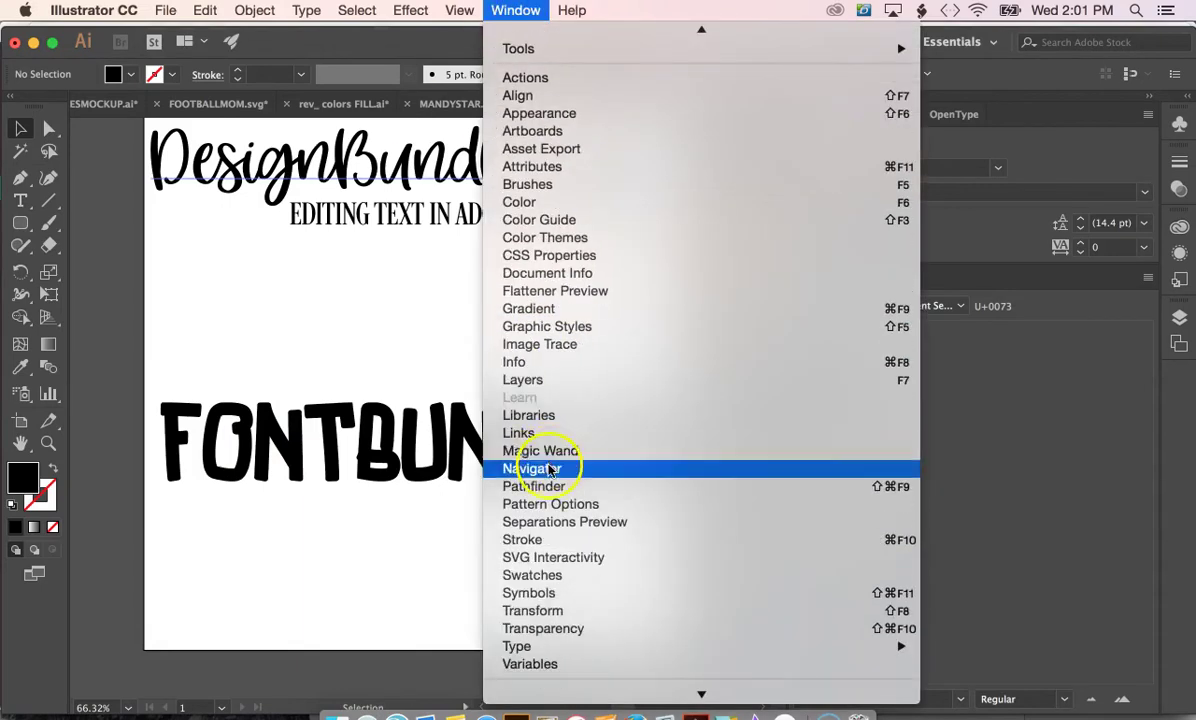
{"action": "left_click", "coordinate": [540, 486]}
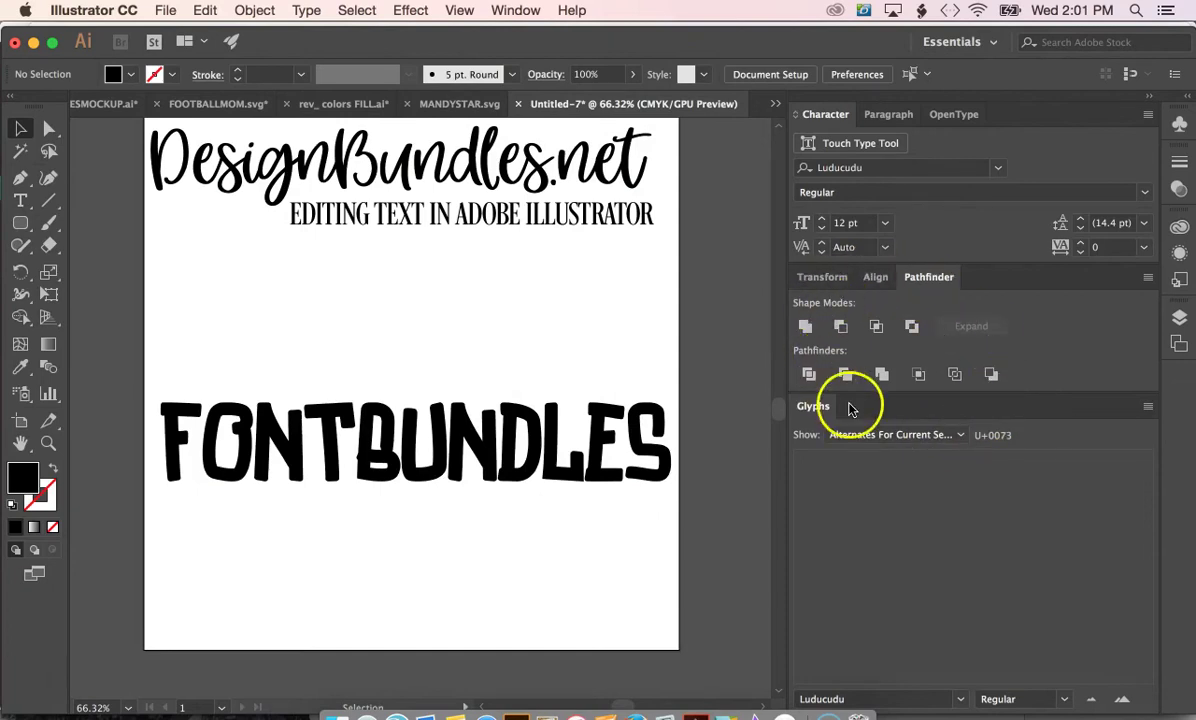
{"action": "left_click", "coordinate": [35, 696]}
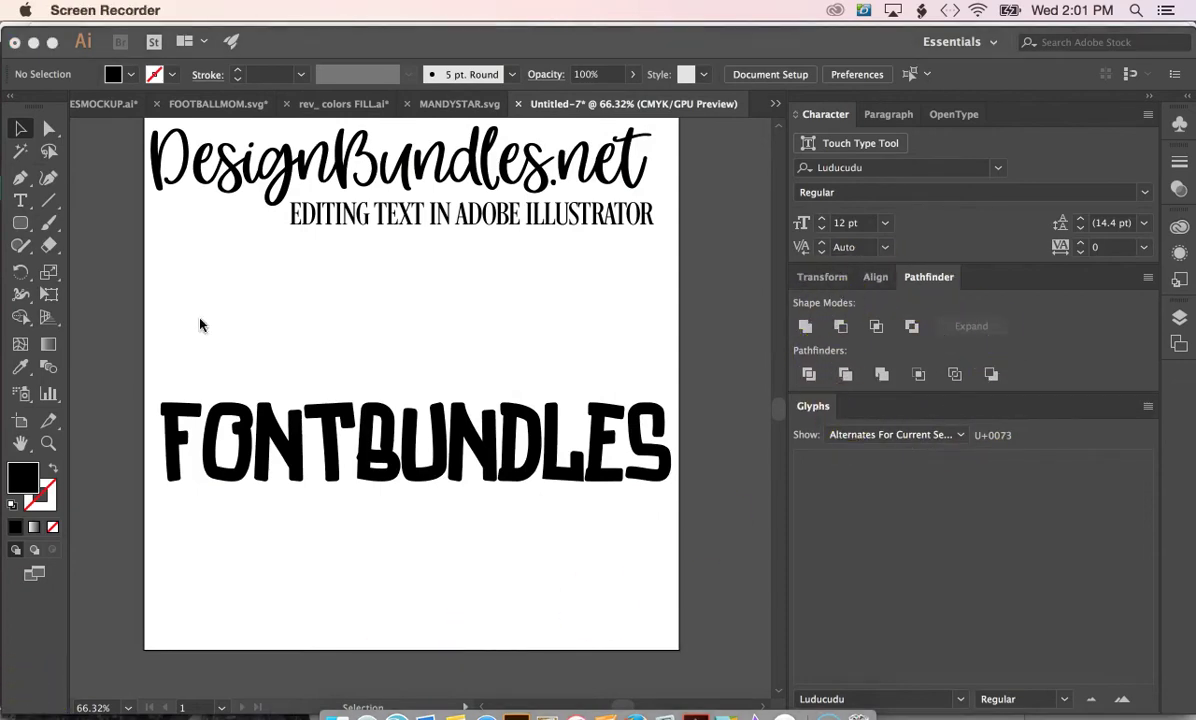
{"action": "left_click", "coordinate": [22, 203]}
{"action": "left_click", "coordinate": [20, 200]}
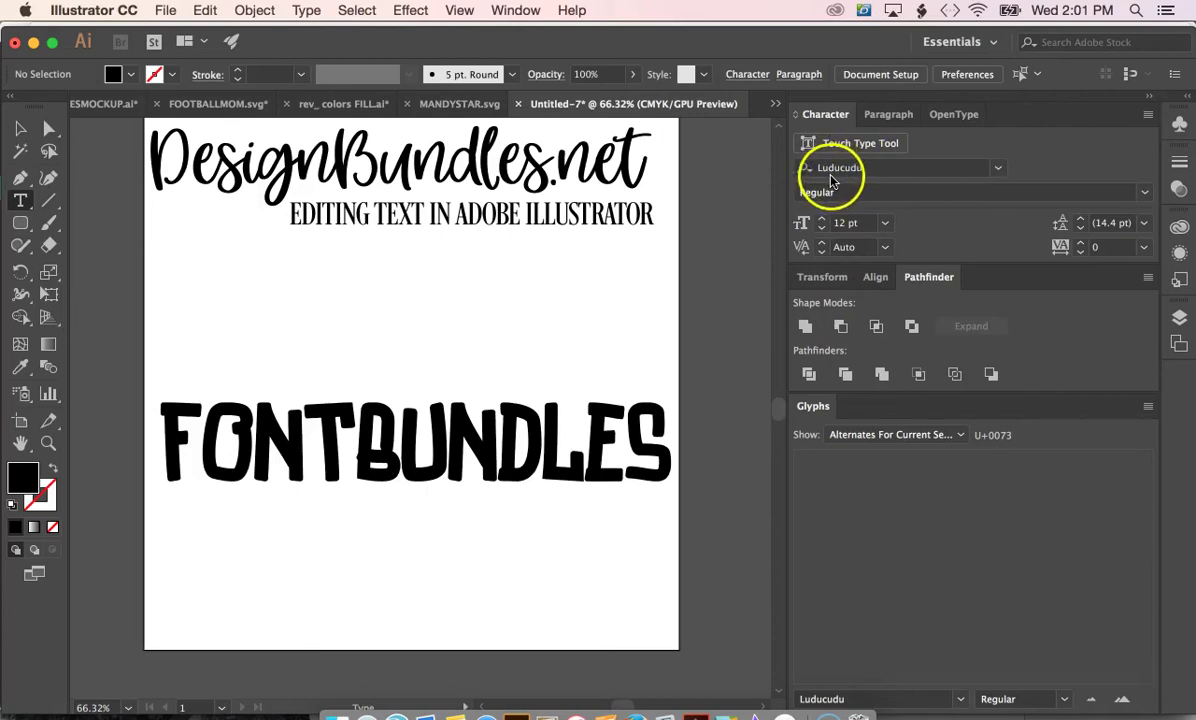
{"action": "left_click", "coordinate": [20, 684]}
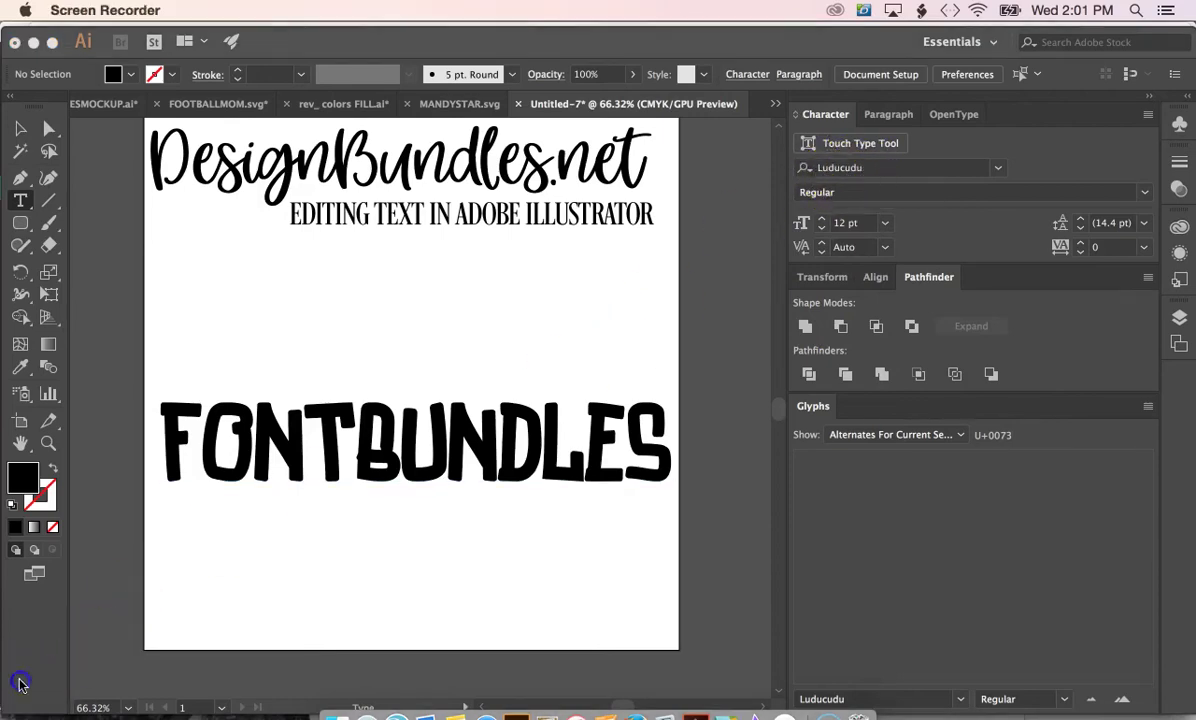
{"action": "left_click", "coordinate": [227, 470]}
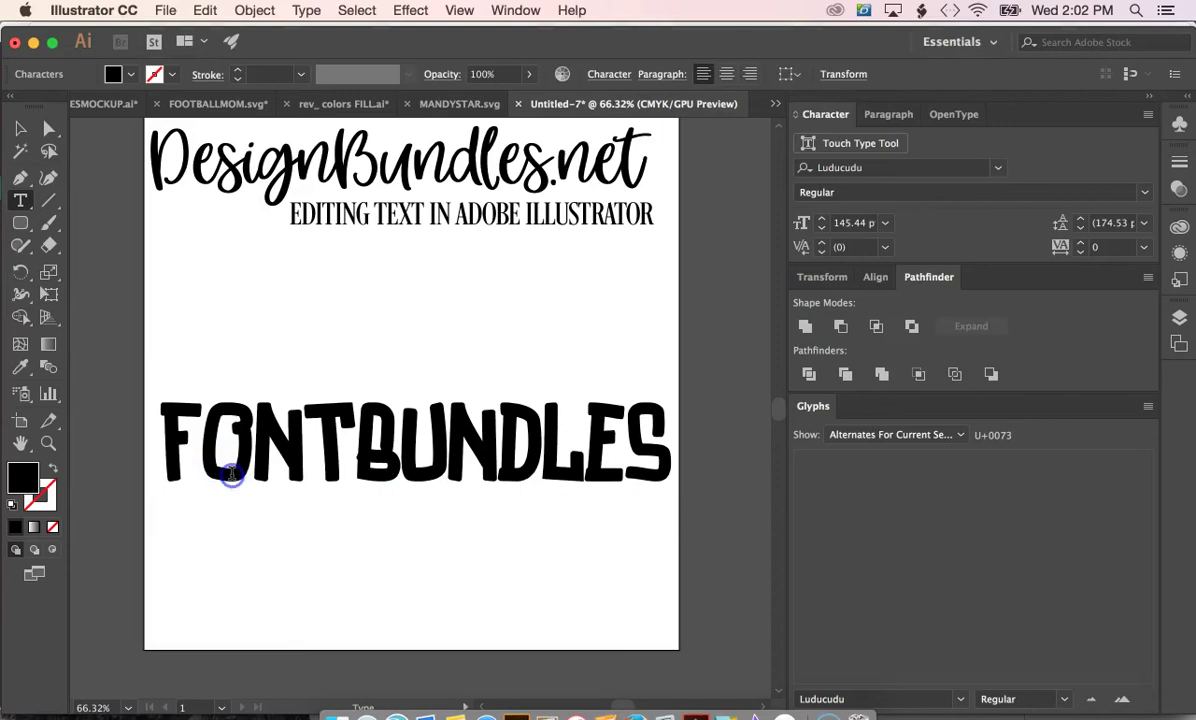
Scale the FONTBUNDLES text down slightly to about 143 pt and move it up closer to the heading.
{"action": "left_click", "coordinate": [21, 128]}
{"action": "left_click", "coordinate": [307, 490]}
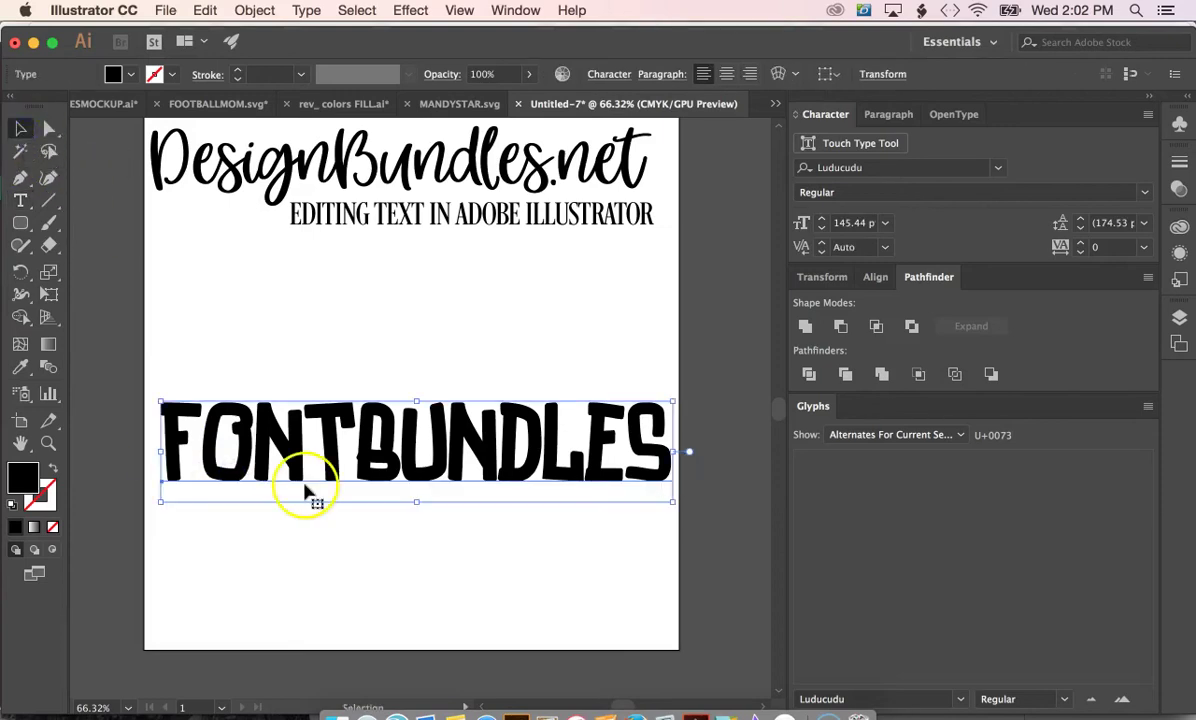
{"action": "mouse_move", "coordinate": [160, 501]}
{"action": "left_mouse_down"}
{"action": "mouse_move", "coordinate": [302, 407]}
{"action": "mouse_move", "coordinate": [285, 470]}
{"action": "mouse_move", "coordinate": [240, 470]}
{"action": "mouse_move", "coordinate": [152, 579]}
{"action": "mouse_move", "coordinate": [157, 501]}
{"action": "left_mouse_up"}
{"action": "left_click_drag", "start_coordinate": [467, 445], "coordinate": [453, 366]}
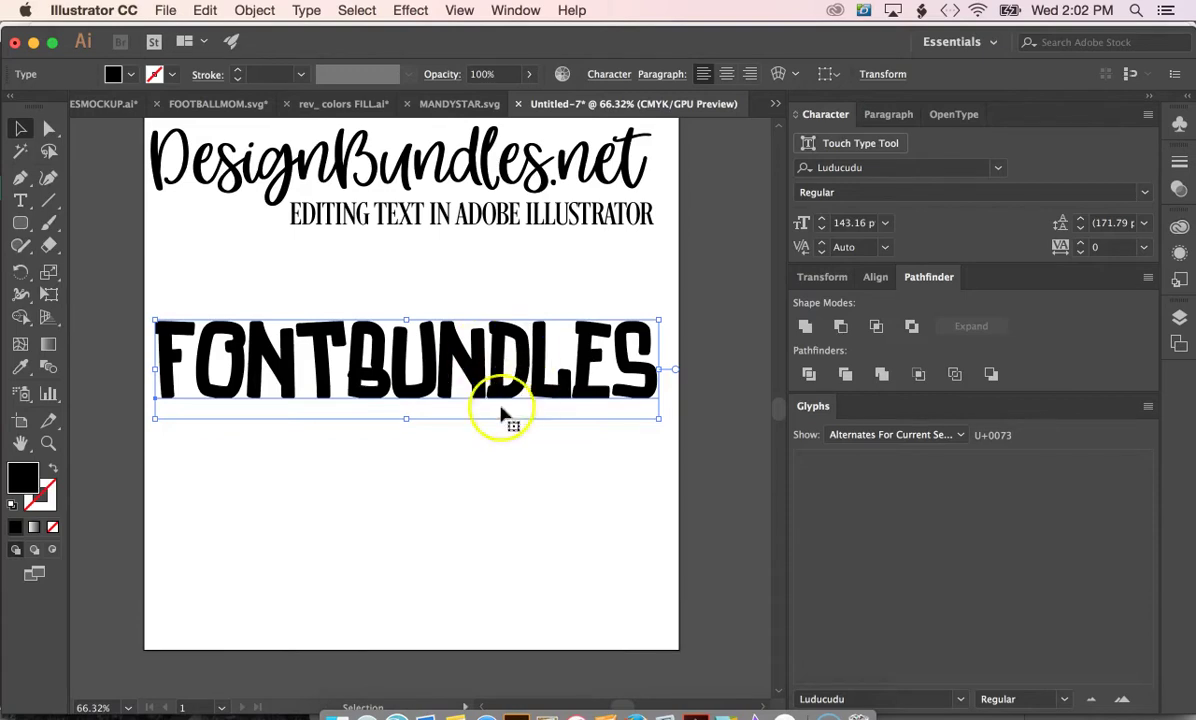
Convert the FONTBUNDLES text to outlines and ungroup it into separate letters.
{"action": "right_click", "coordinate": [466, 359]}
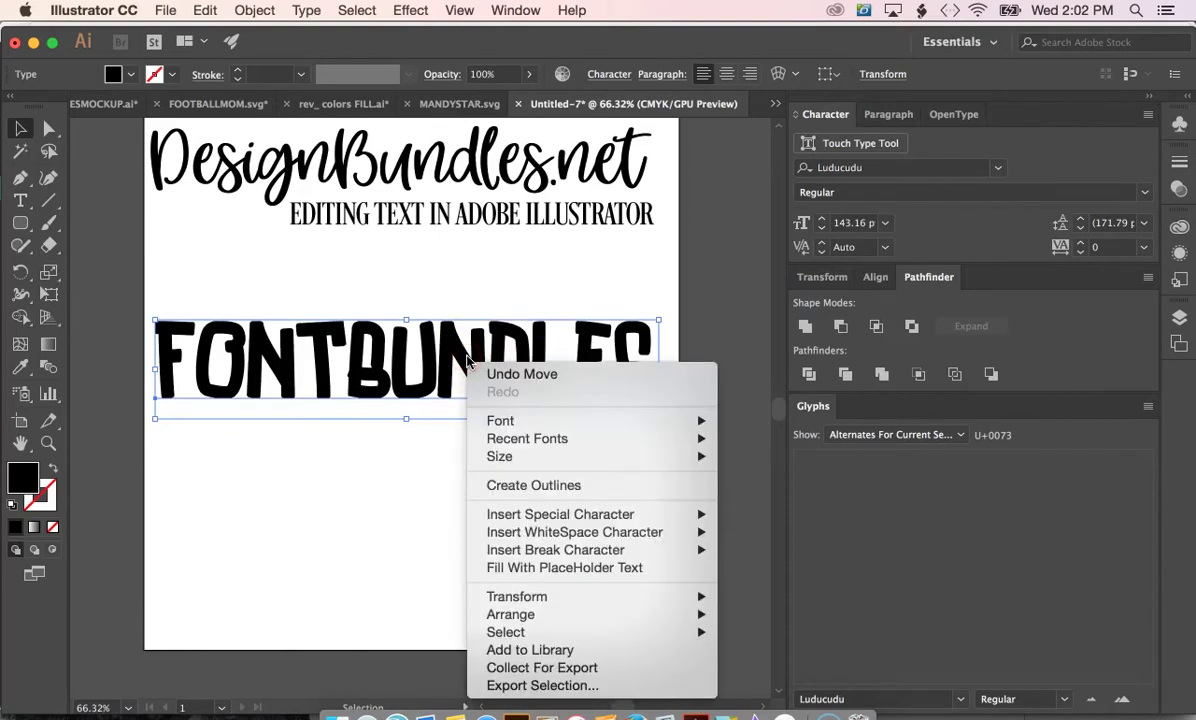
{"action": "left_click", "coordinate": [548, 487]}
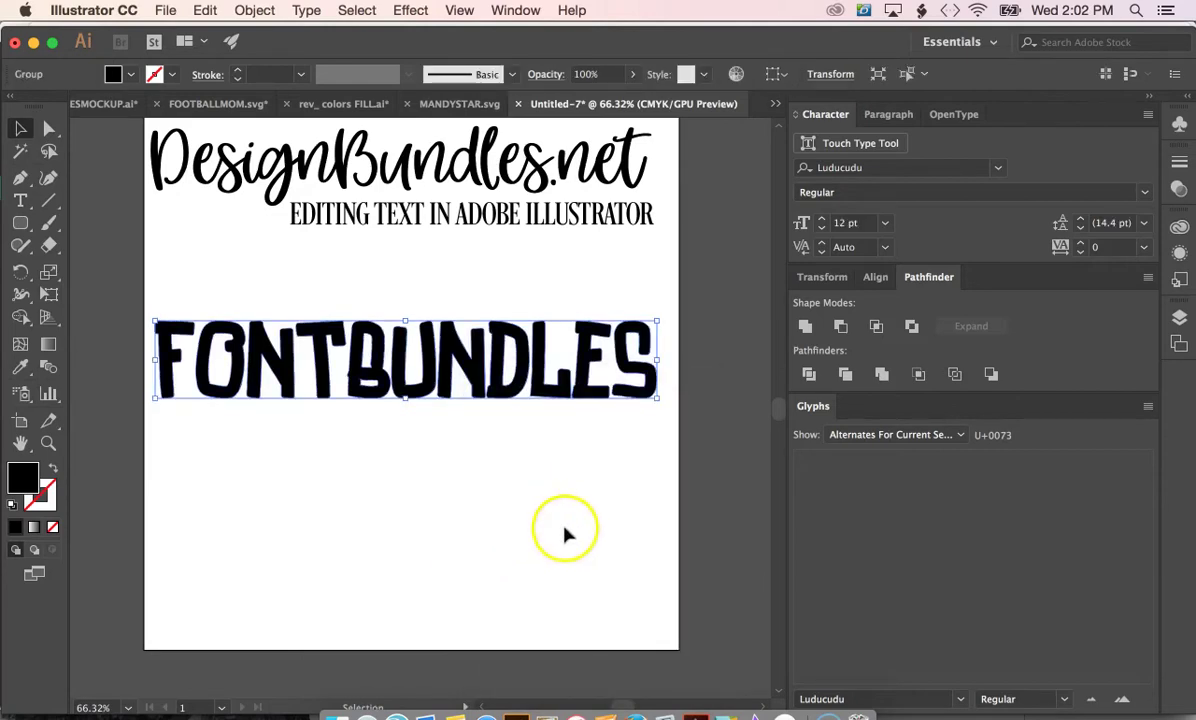
{"action": "right_click", "coordinate": [508, 401]}
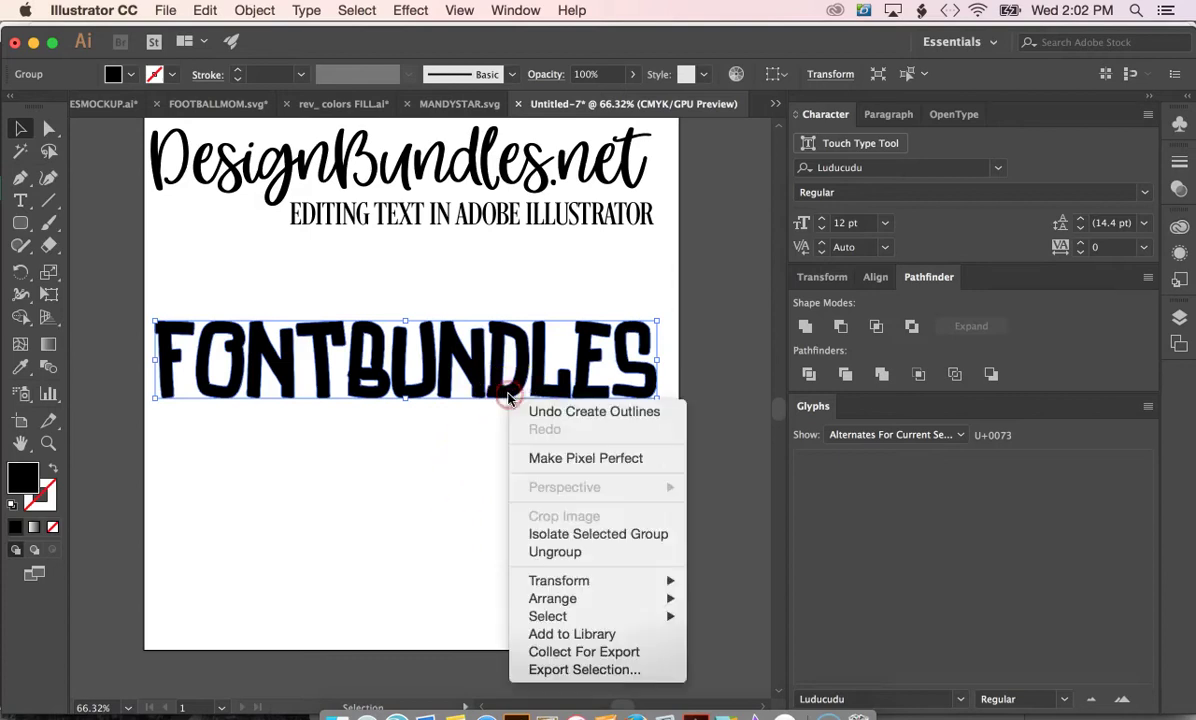
{"action": "left_click", "coordinate": [558, 552]}
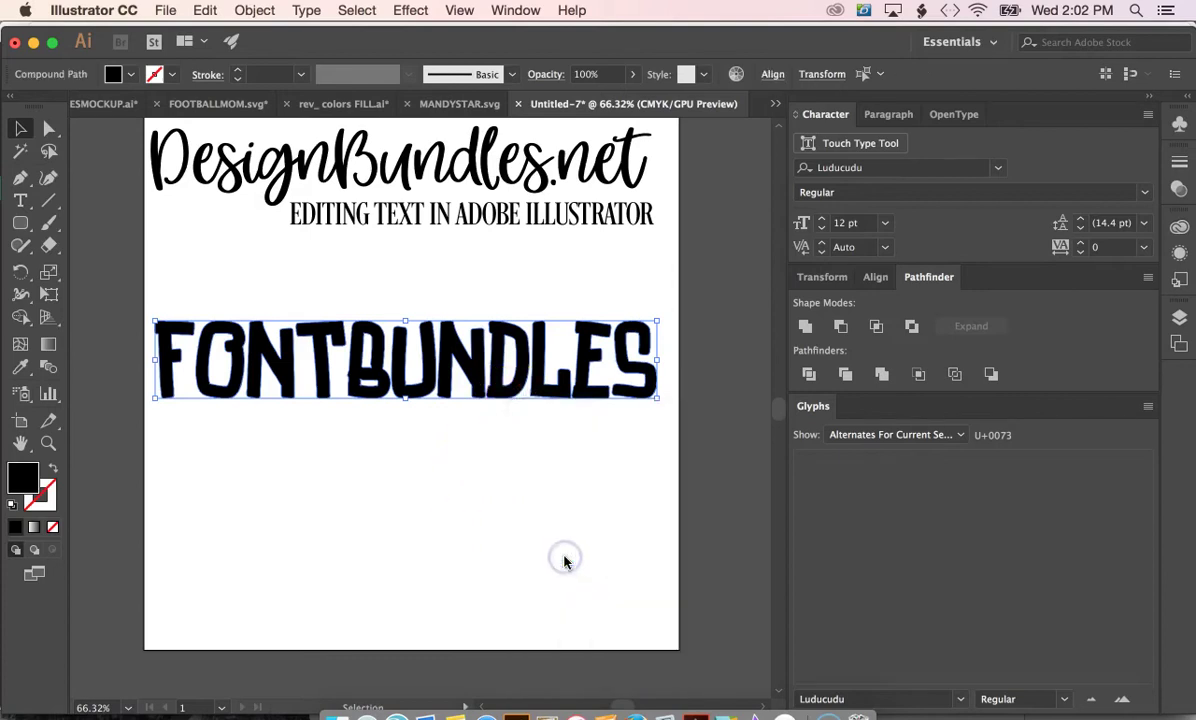
{"action": "left_click", "coordinate": [378, 533]}
Select the F, the first N and the T one at a time to check that each letter is a separate object.
{"action": "left_click", "coordinate": [172, 340]}
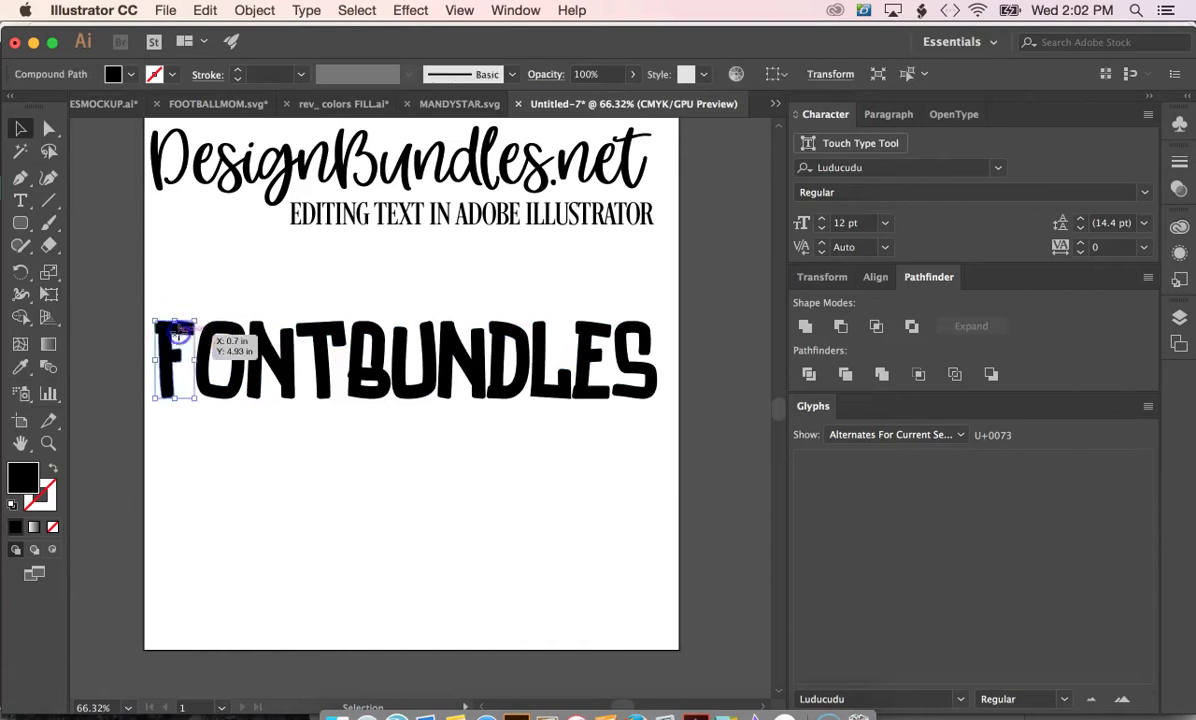
{"action": "left_click", "coordinate": [268, 350]}
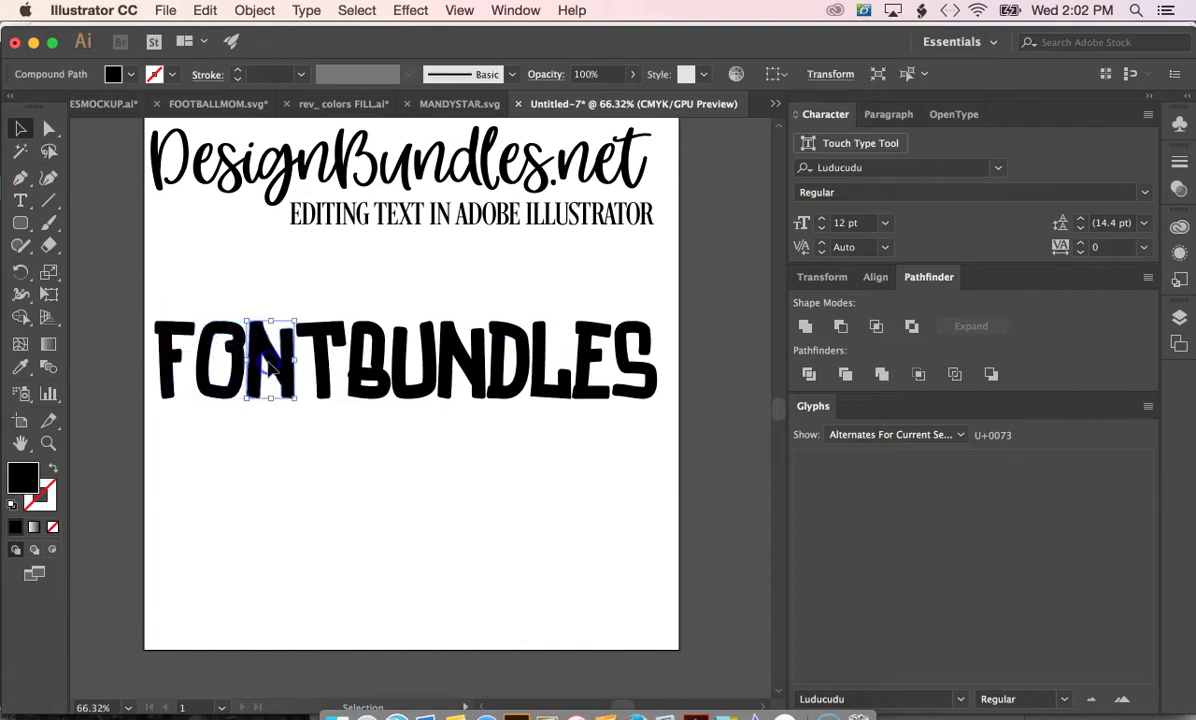
{"action": "left_click", "coordinate": [320, 330]}
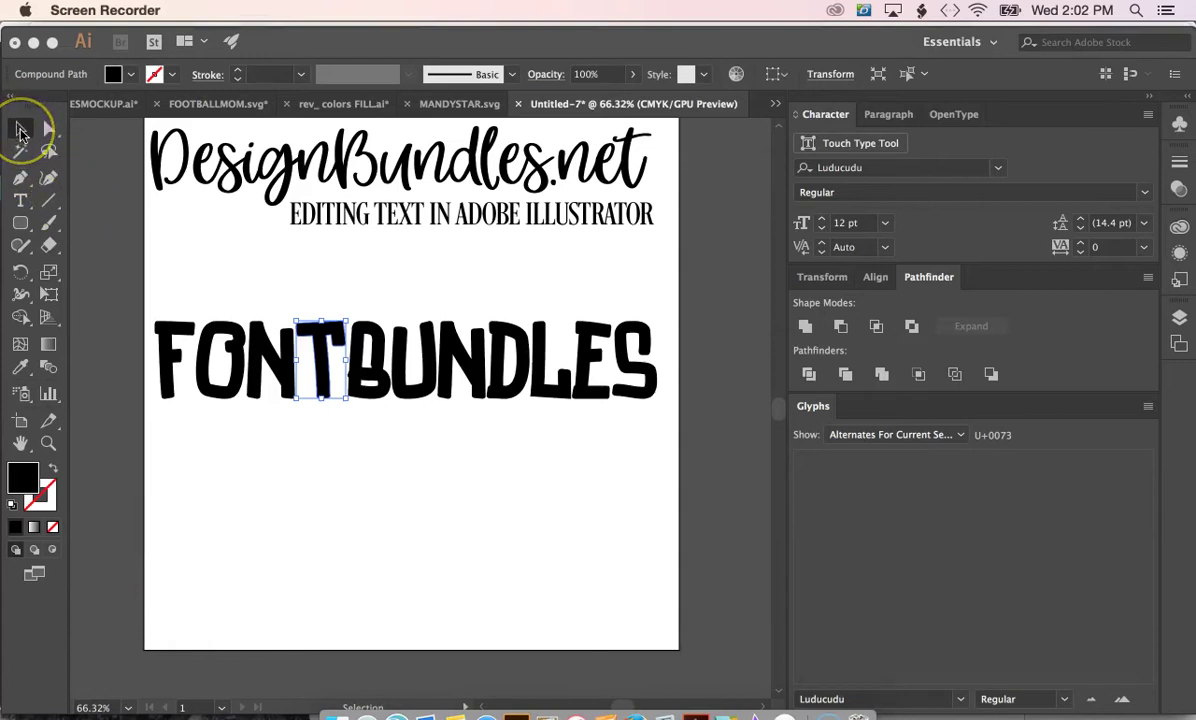
Examine the anchor points of the T up close with the Direct Selection tool.
{"action": "left_click", "coordinate": [44, 128]}
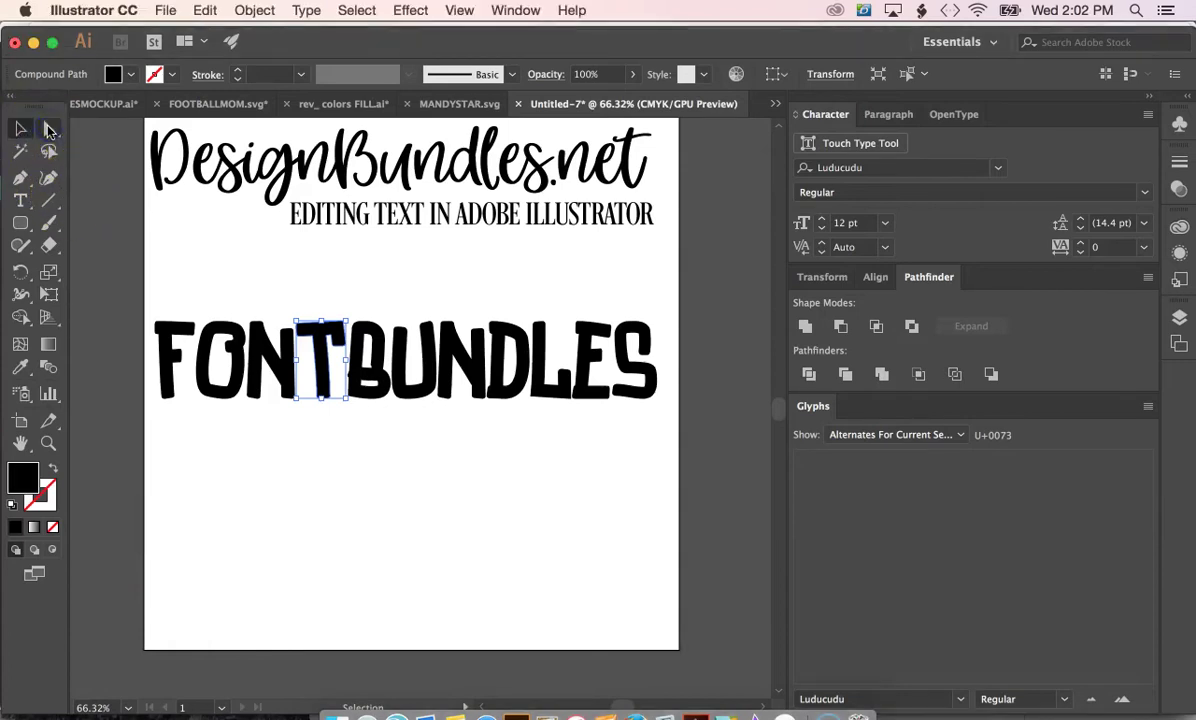
{"action": "left_click", "coordinate": [48, 130]}
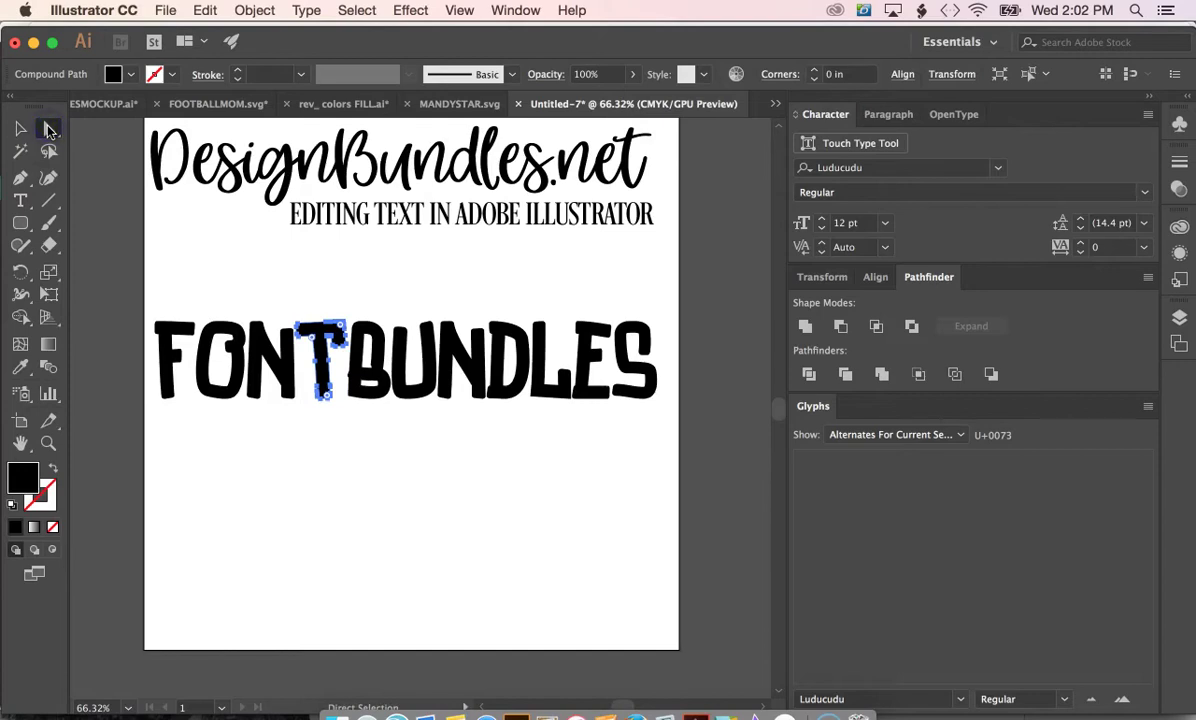
{"action": "scroll", "coordinate": [316, 321], "scroll_direction": "up", "scroll_amount": 5}
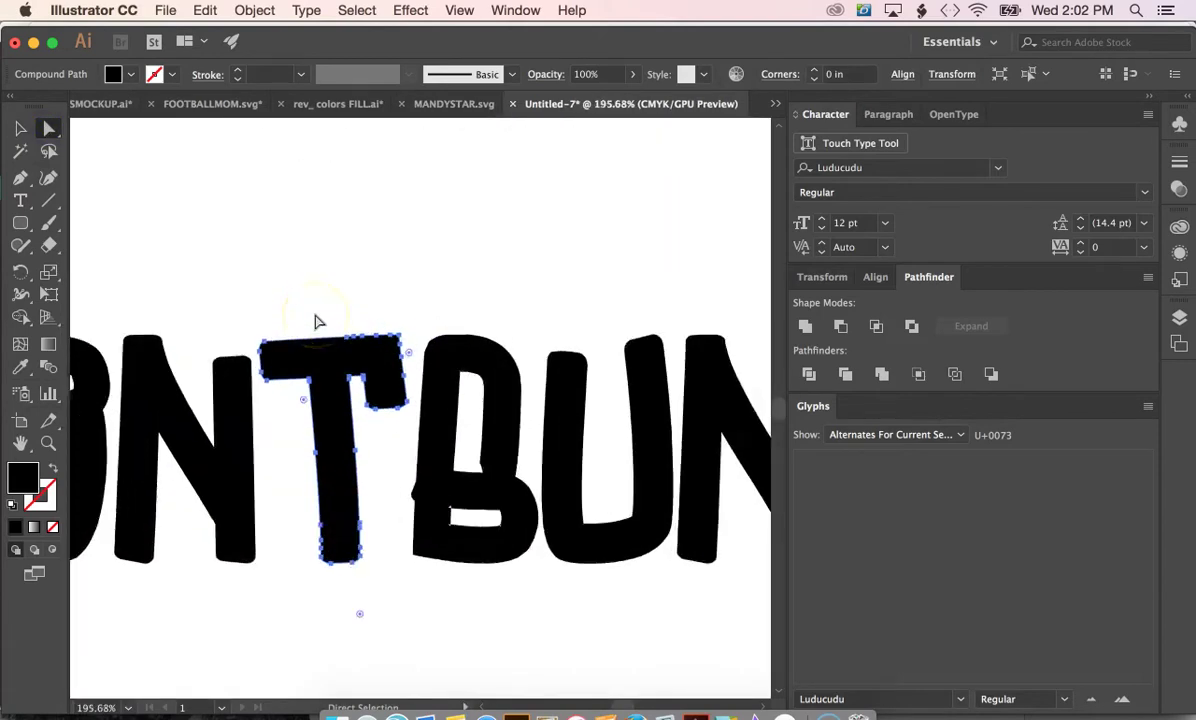
{"action": "scroll", "coordinate": [316, 321], "scroll_direction": "up", "scroll_amount": 2}
{"action": "scroll", "coordinate": [316, 321], "scroll_direction": "down", "scroll_amount": 5}
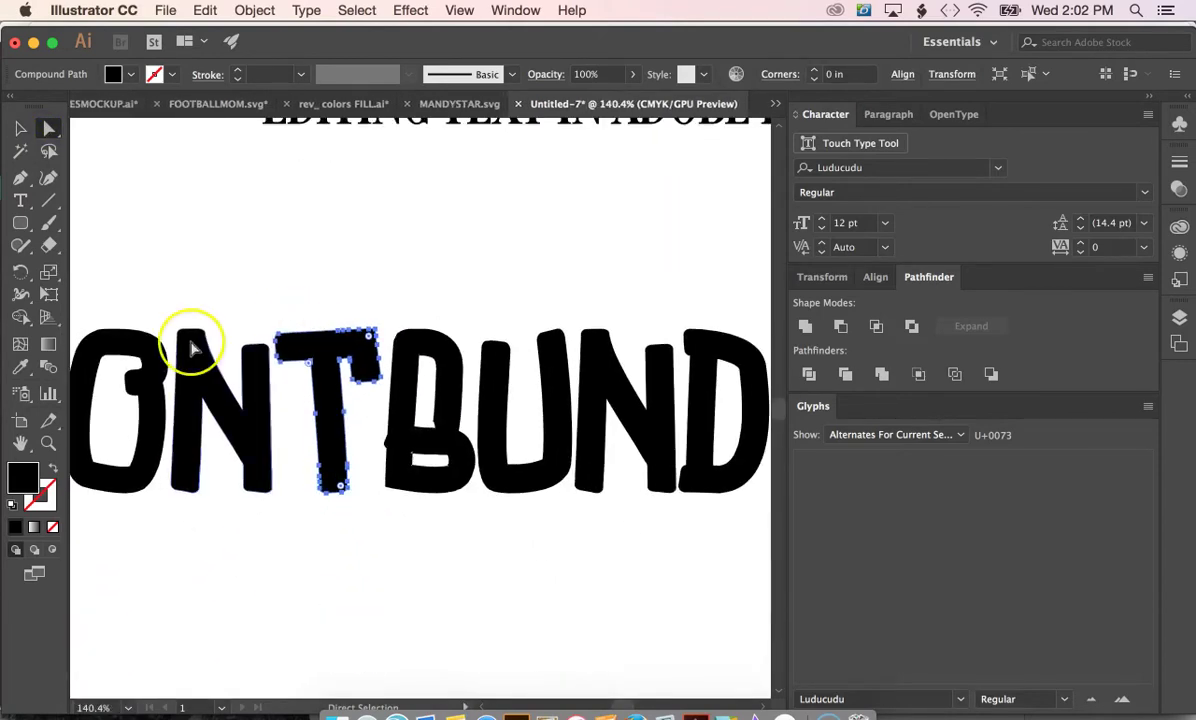
Select all anchor points along the top edge of the F and raise them by about 0.28 in with the Direct Selection tool.
{"action": "scroll", "coordinate": [187, 342], "scroll_direction": "left", "scroll_amount": 5}
{"action": "scroll", "coordinate": [302, 283], "scroll_direction": "up", "scroll_amount": 3}
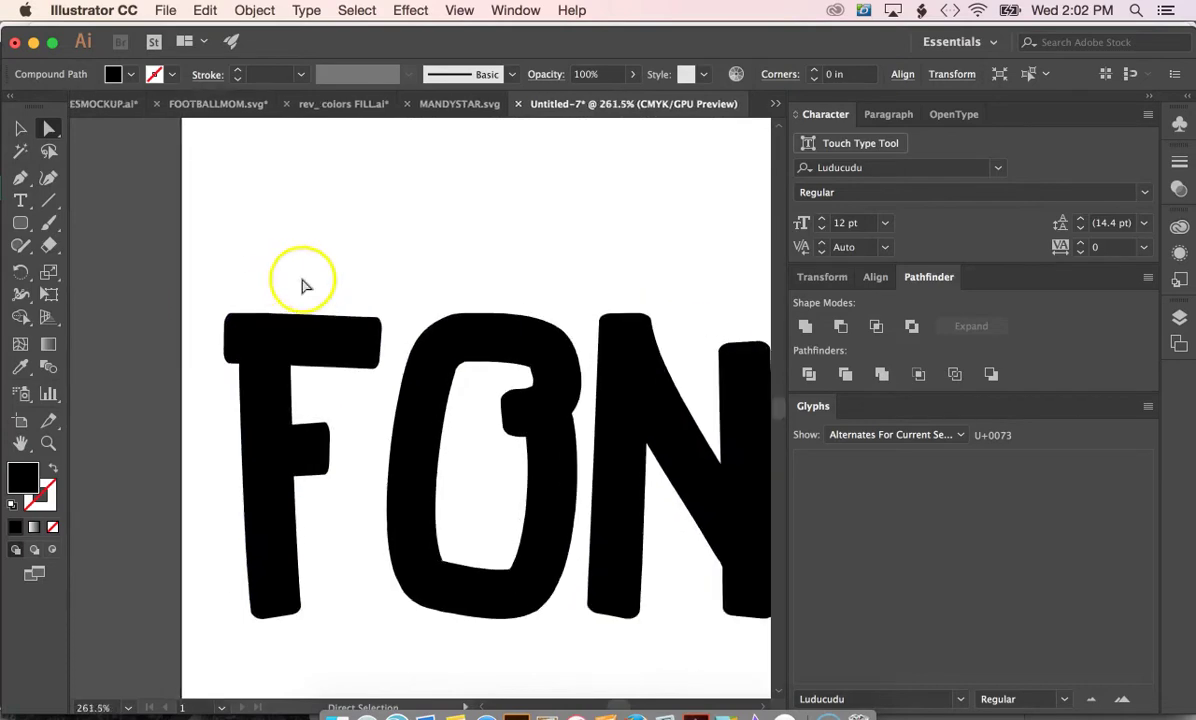
{"action": "left_click", "coordinate": [226, 314]}
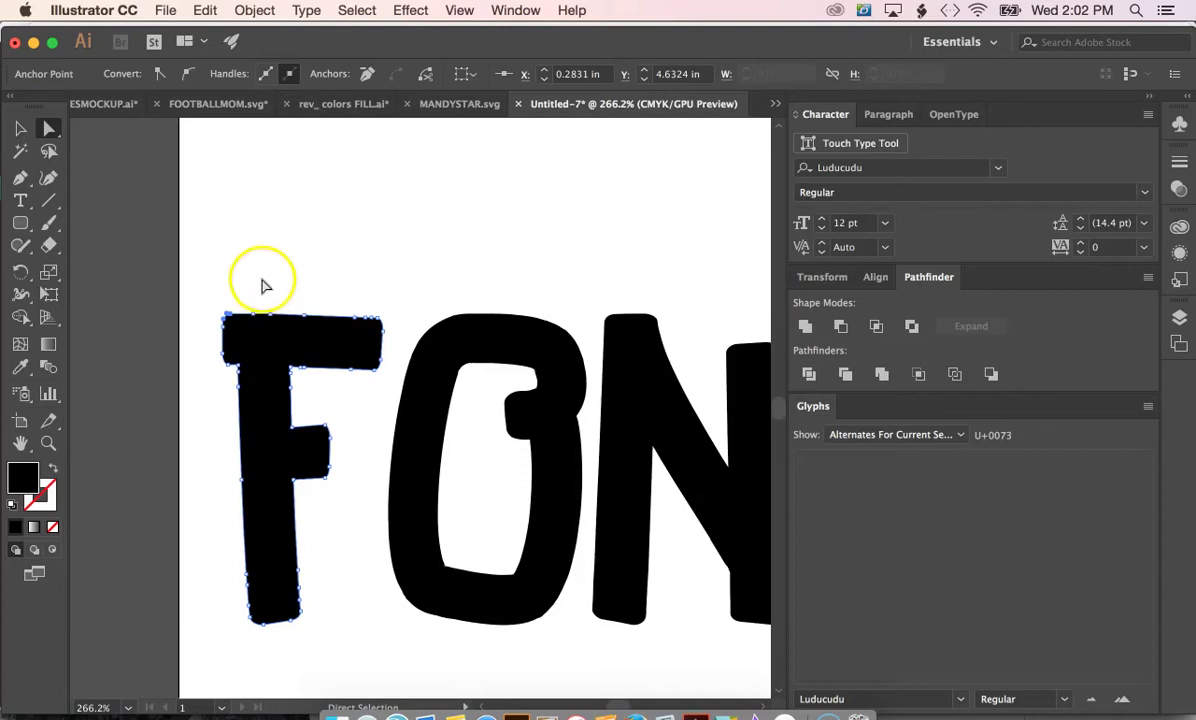
{"action": "left_click_drag", "start_coordinate": [204, 292], "coordinate": [262, 302]}
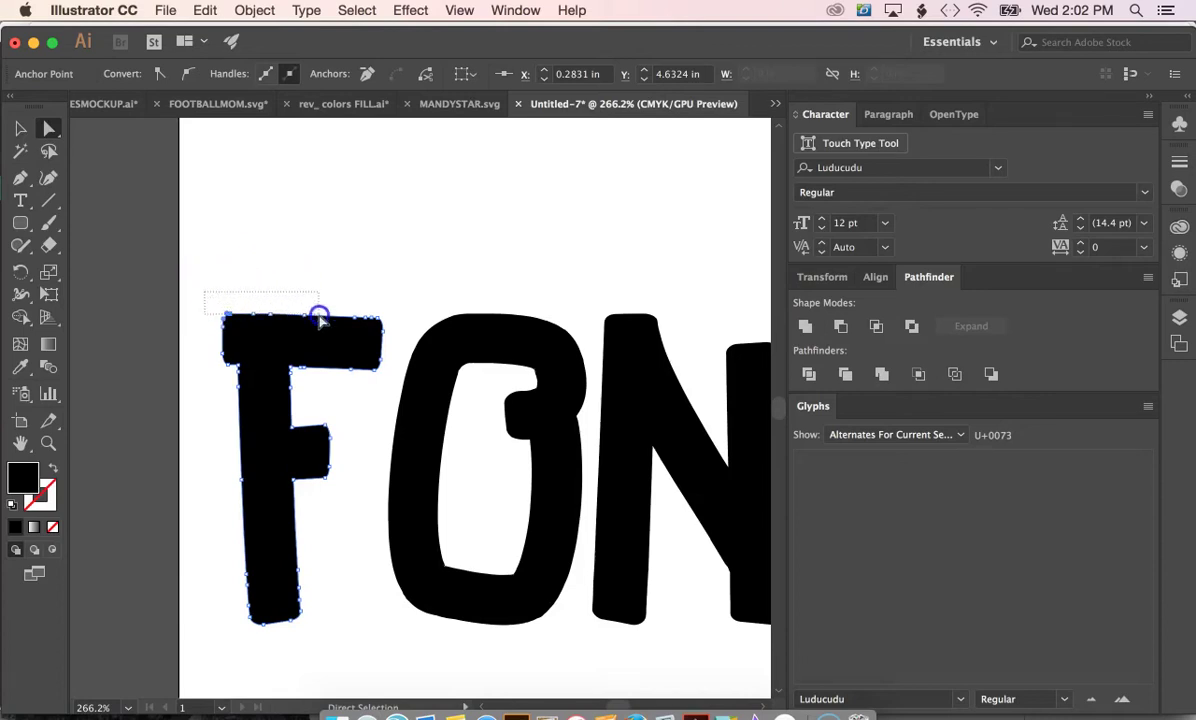
{"action": "left_click_drag", "start_coordinate": [361, 320], "coordinate": [391, 326]}
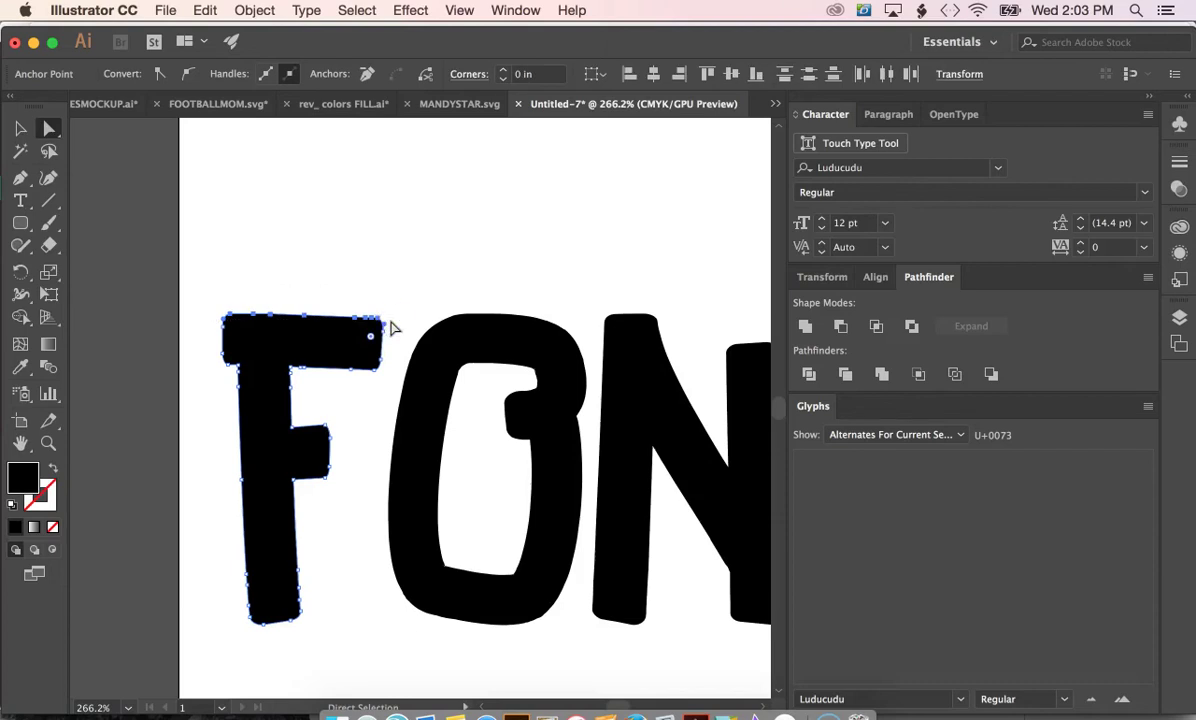
{"action": "key", "text": "shift+Up"}
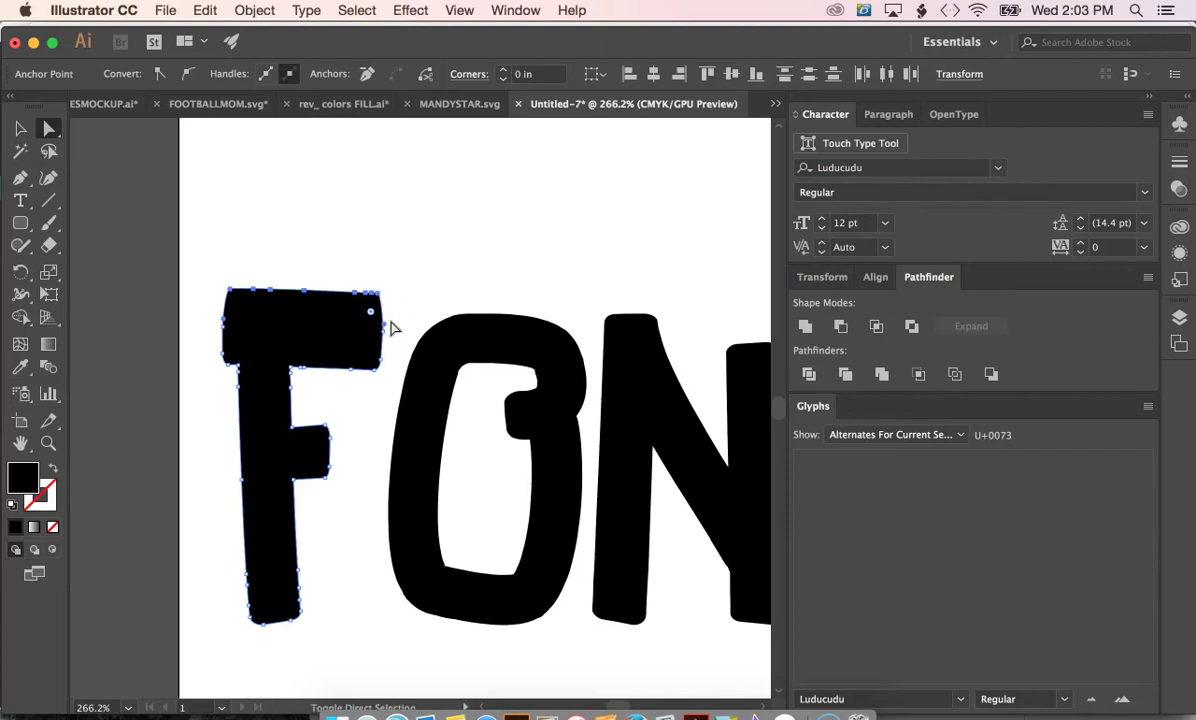
{"action": "key", "text": "shift+Up"}
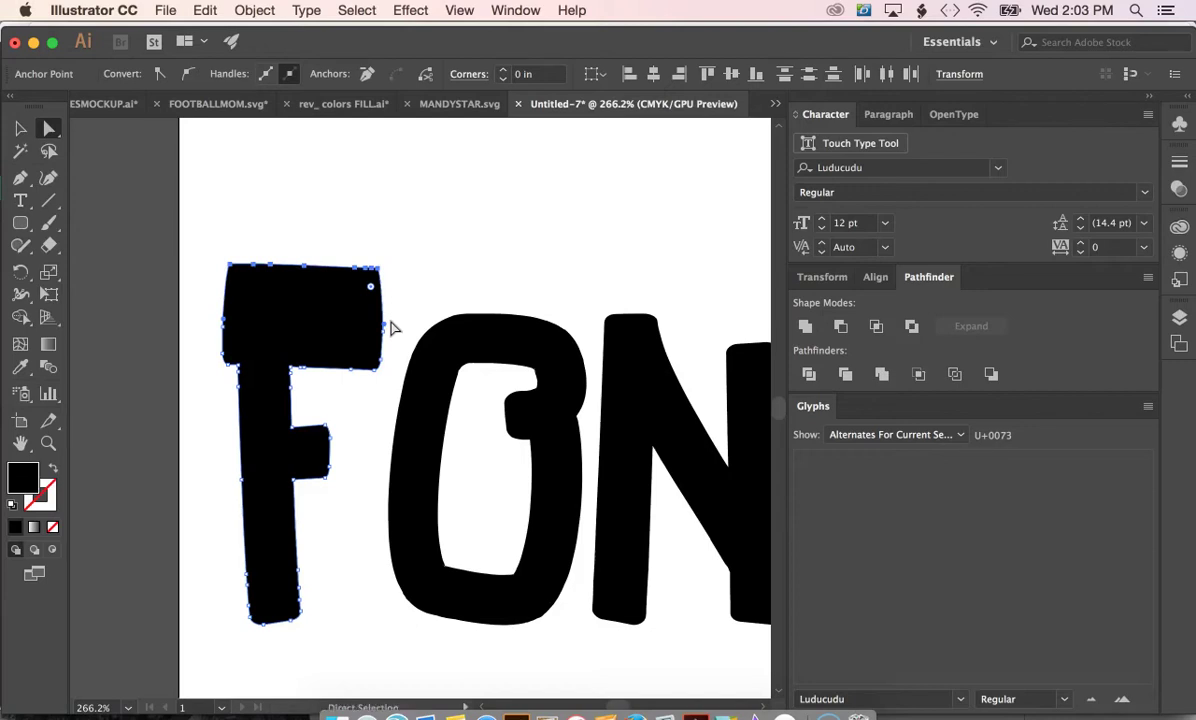
{"action": "left_click", "coordinate": [256, 203]}
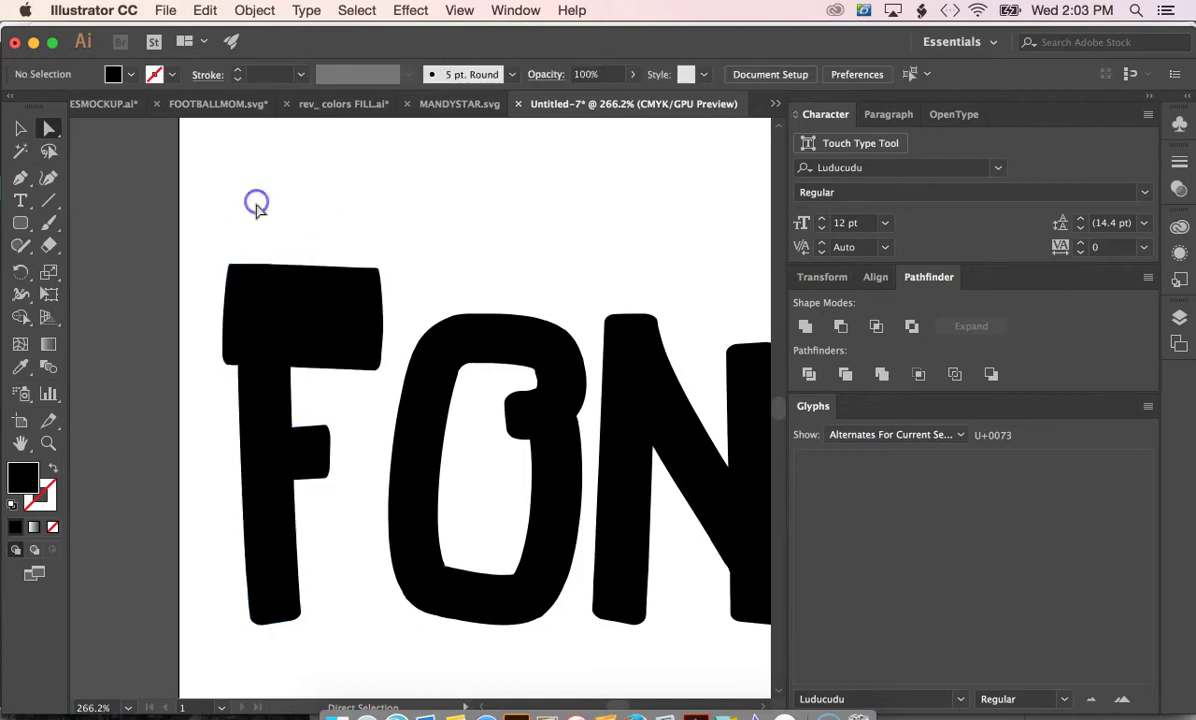
Try raising only the upper-left corner anchor point of the F, and undo the move.
{"action": "left_click", "coordinate": [229, 263]}
{"action": "left_click_drag", "start_coordinate": [230, 265], "coordinate": [227, 262]}
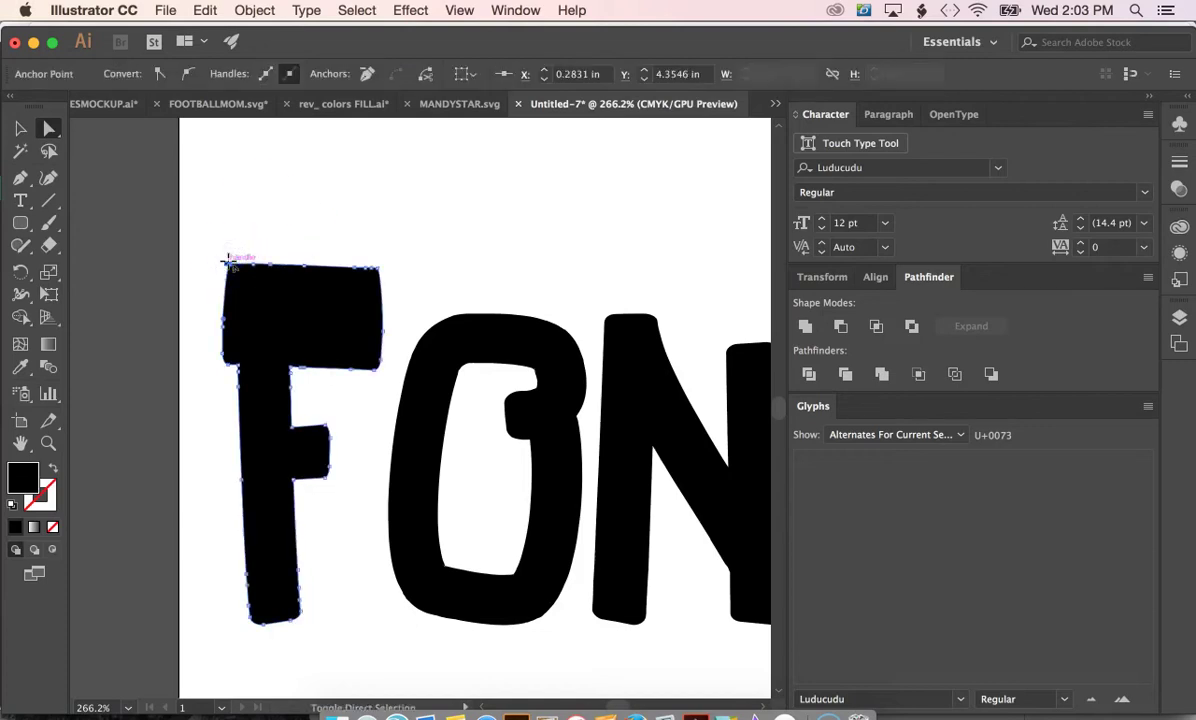
{"action": "key", "text": "shift+Up"}
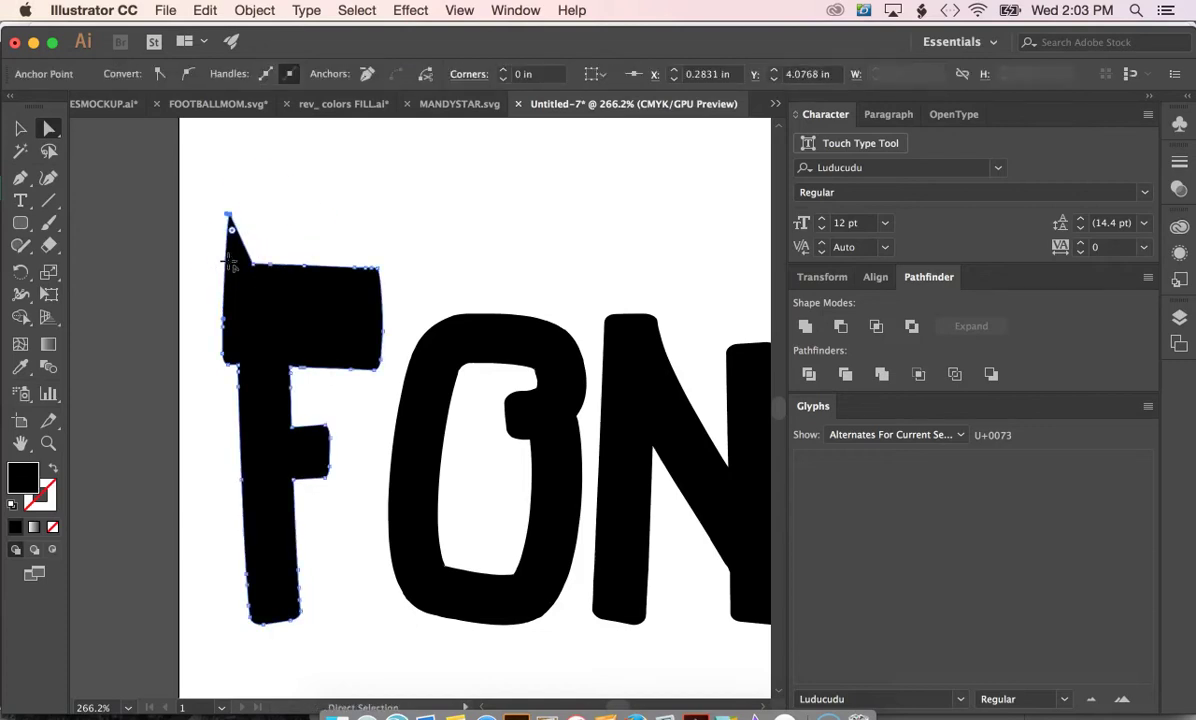
{"action": "key", "text": "super+z"}
{"action": "key", "text": "super+z"}
Try raising only the two upper corner anchor points of the F together, and undo the move.
{"action": "left_click", "coordinate": [352, 273]}
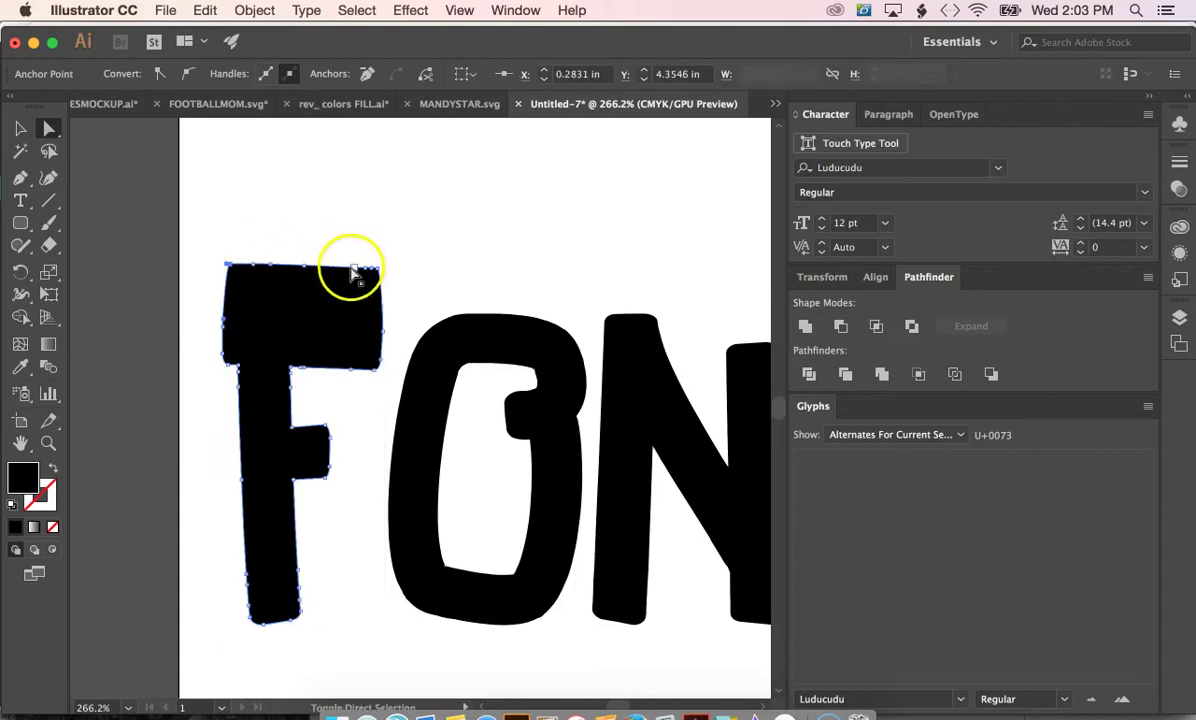
{"action": "left_click", "coordinate": [379, 268], "text": "shift"}
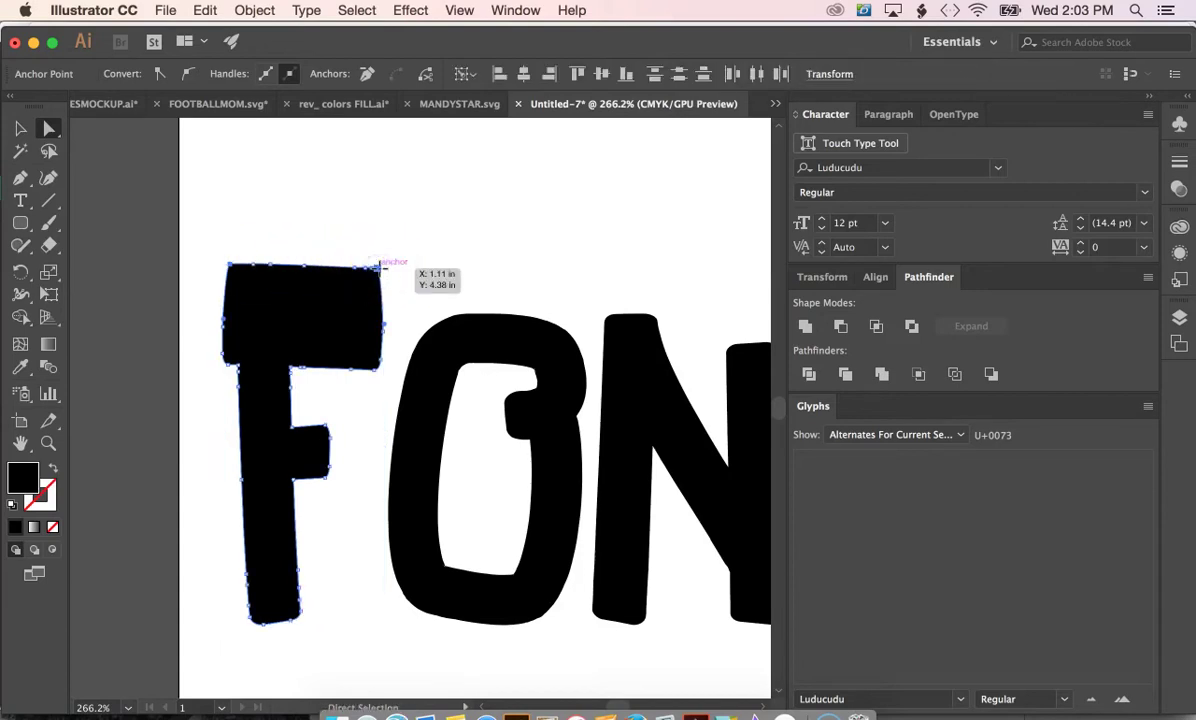
{"action": "left_click", "coordinate": [381, 266]}
{"action": "key", "text": "shift+Up"}
{"action": "key", "text": "shift+Up"}
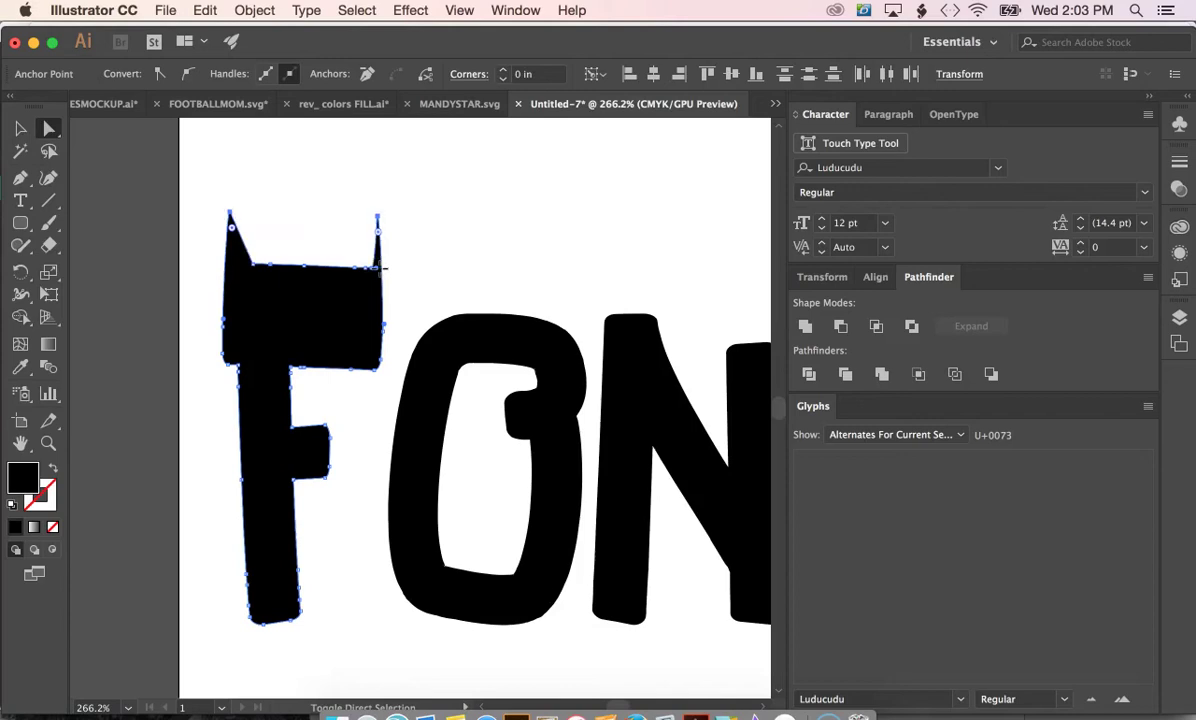
{"action": "key", "text": "super+z"}
{"action": "key", "text": "super+z"}
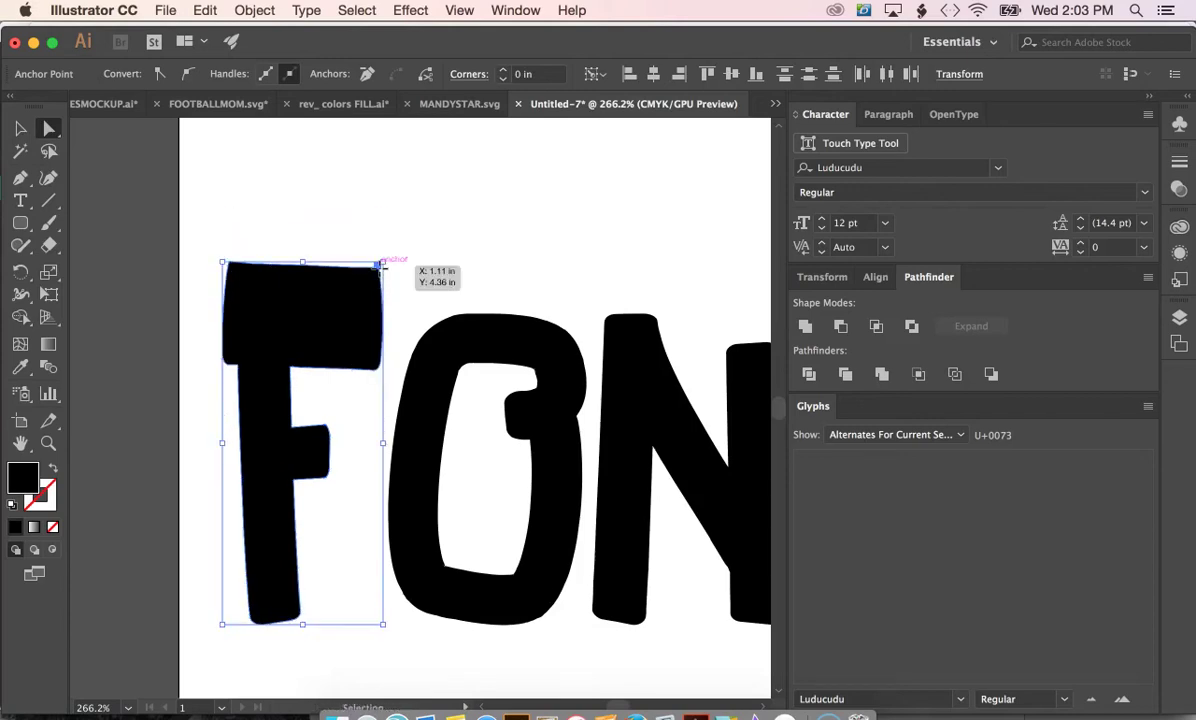
Reselect every anchor point along the F's top edge and raise the whole edge one more large nudge.
{"action": "left_click", "coordinate": [204, 238]}
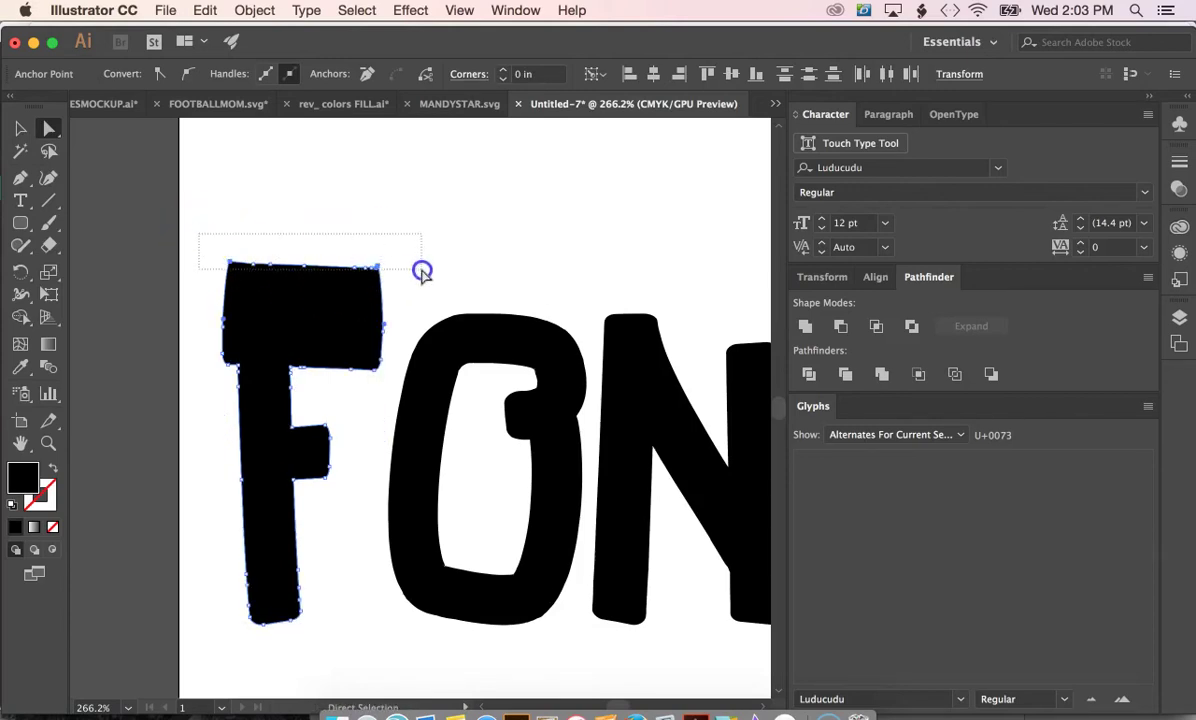
{"action": "key", "text": "super+shift+z"}
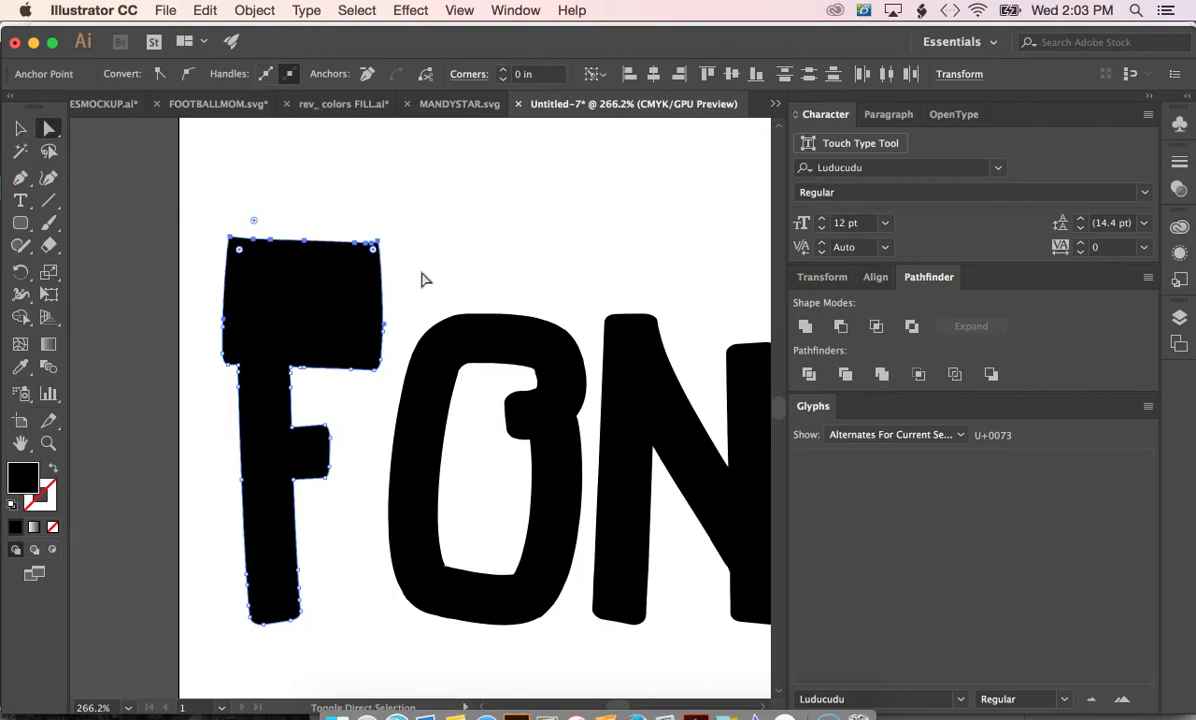
Undo the last raise of the F's top edge and deselect the letter.
{"action": "key", "text": "super+shift+z"}
{"action": "key", "text": "super+z"}
{"action": "key", "text": "super+z"}
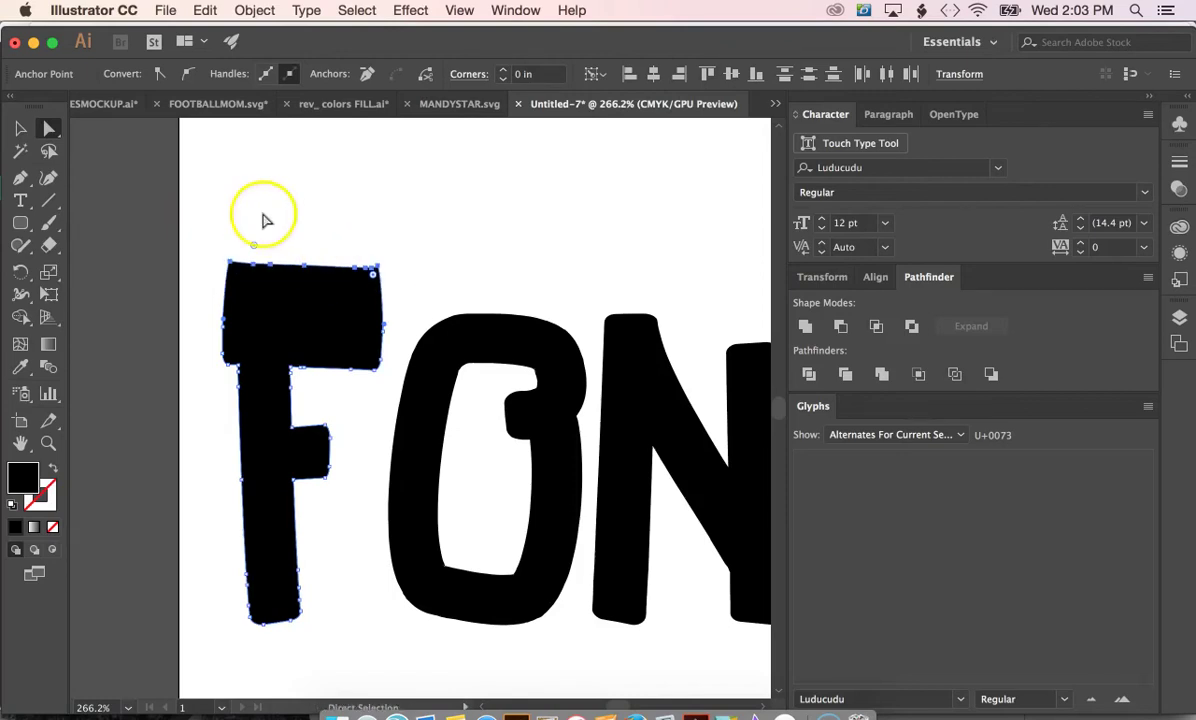
{"action": "left_click", "coordinate": [257, 210]}
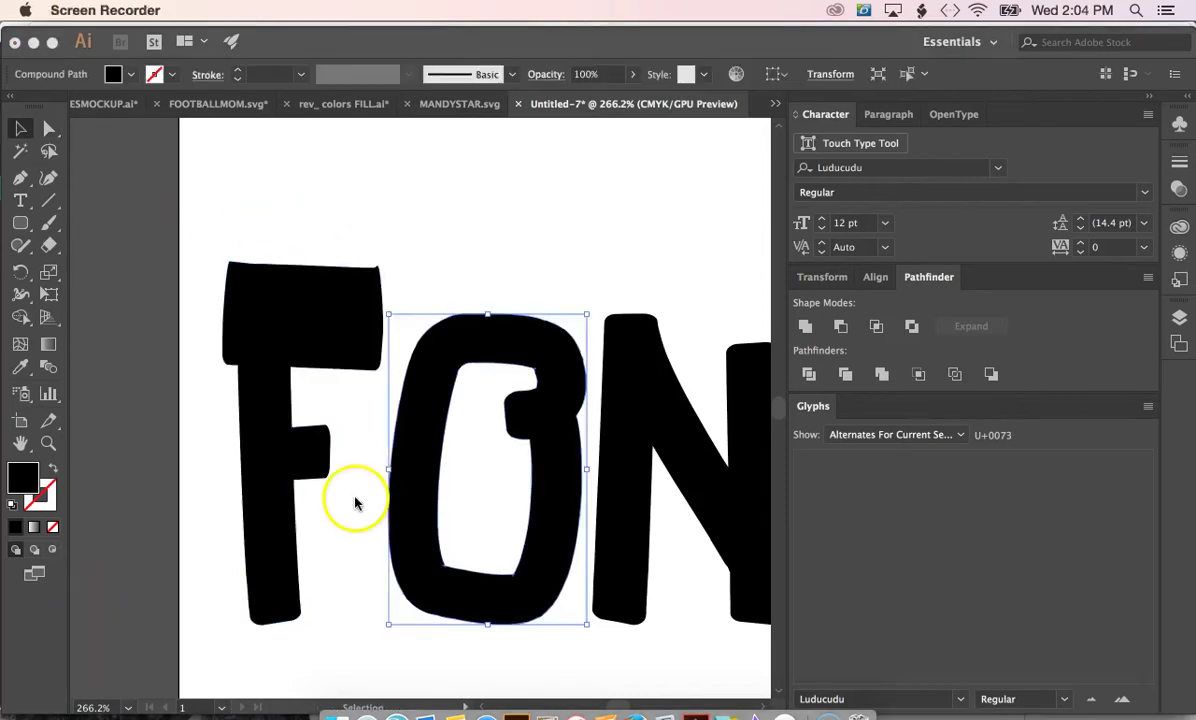
Move the first O left so it overlaps the F.
{"action": "left_click", "coordinate": [355, 498]}
{"action": "scroll", "coordinate": [355, 498], "scroll_direction": "down", "scroll_amount": 1}
{"action": "scroll", "coordinate": [355, 502], "scroll_direction": "down", "scroll_amount": 5}
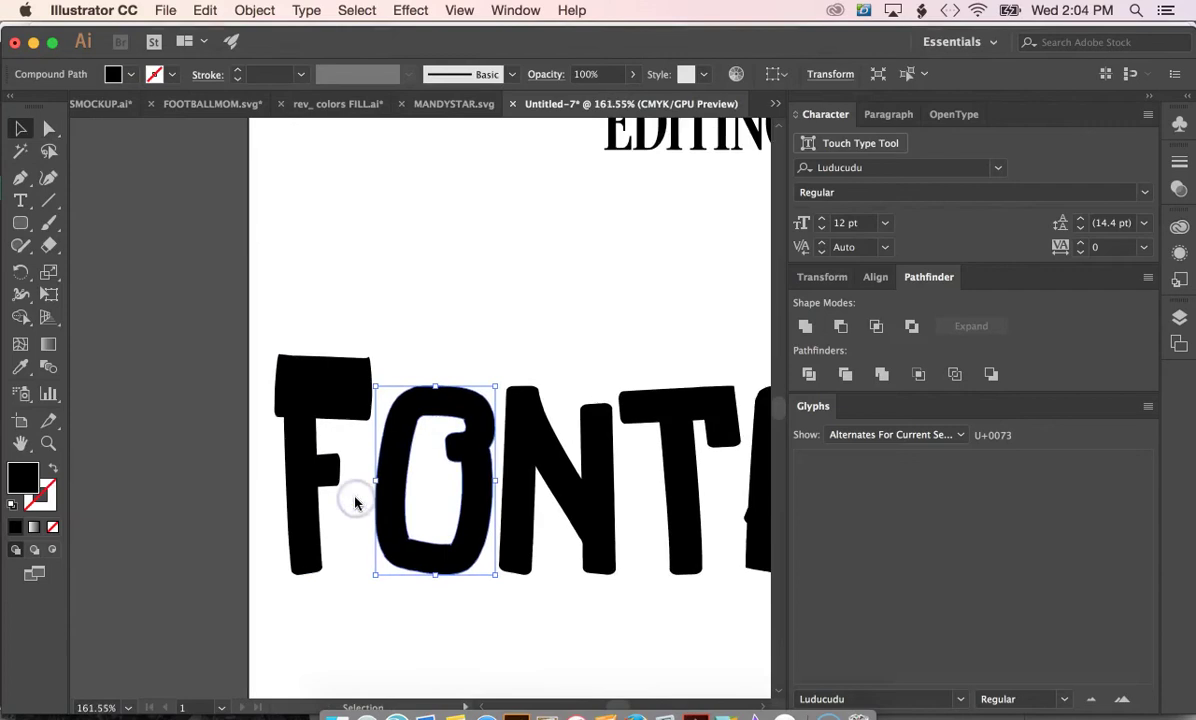
{"action": "scroll", "coordinate": [355, 502], "scroll_direction": "right", "scroll_amount": 2}
{"action": "scroll", "coordinate": [355, 502], "scroll_direction": "down", "scroll_amount": 2}
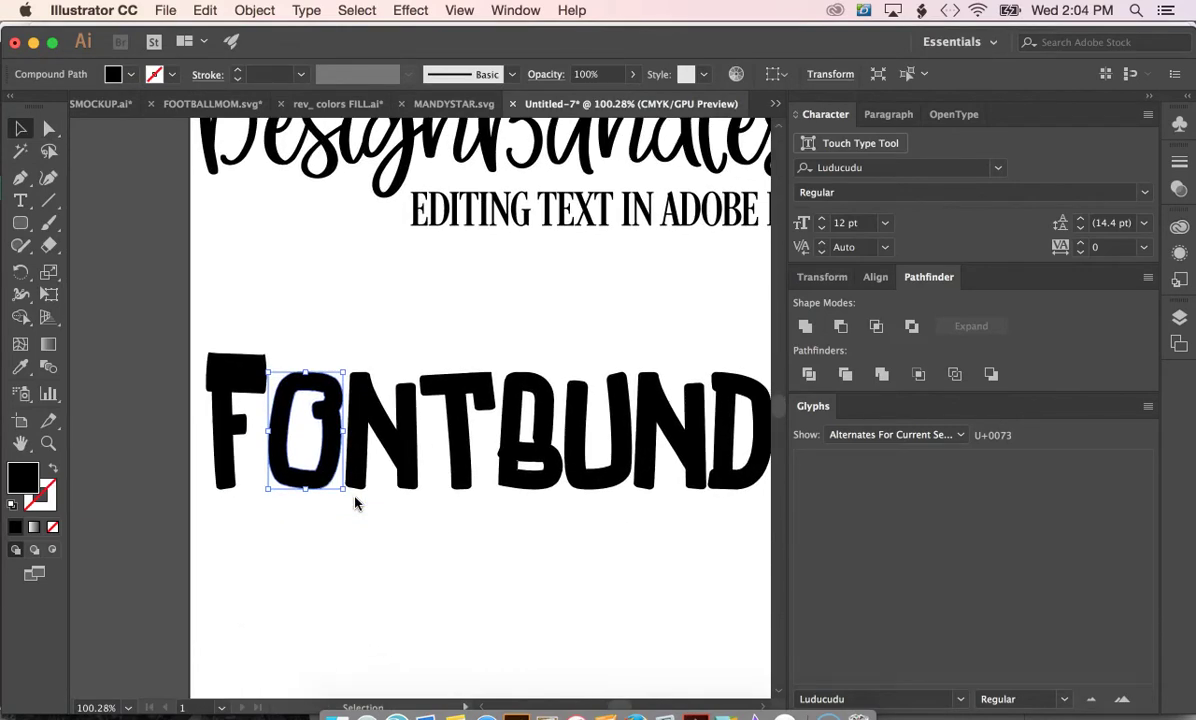
{"action": "scroll", "coordinate": [355, 502], "scroll_direction": "down", "scroll_amount": 2}
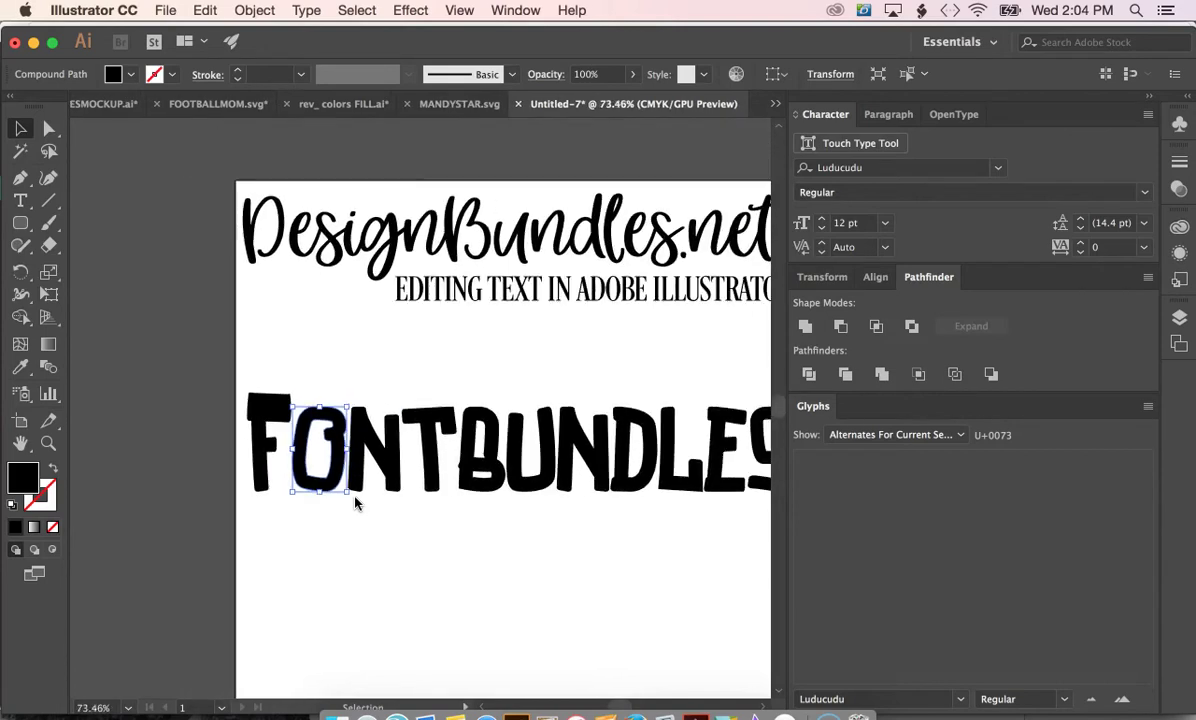
{"action": "scroll", "coordinate": [355, 502], "scroll_direction": "right", "scroll_amount": 3}
{"action": "scroll", "coordinate": [355, 502], "scroll_direction": "down", "scroll_amount": 2}
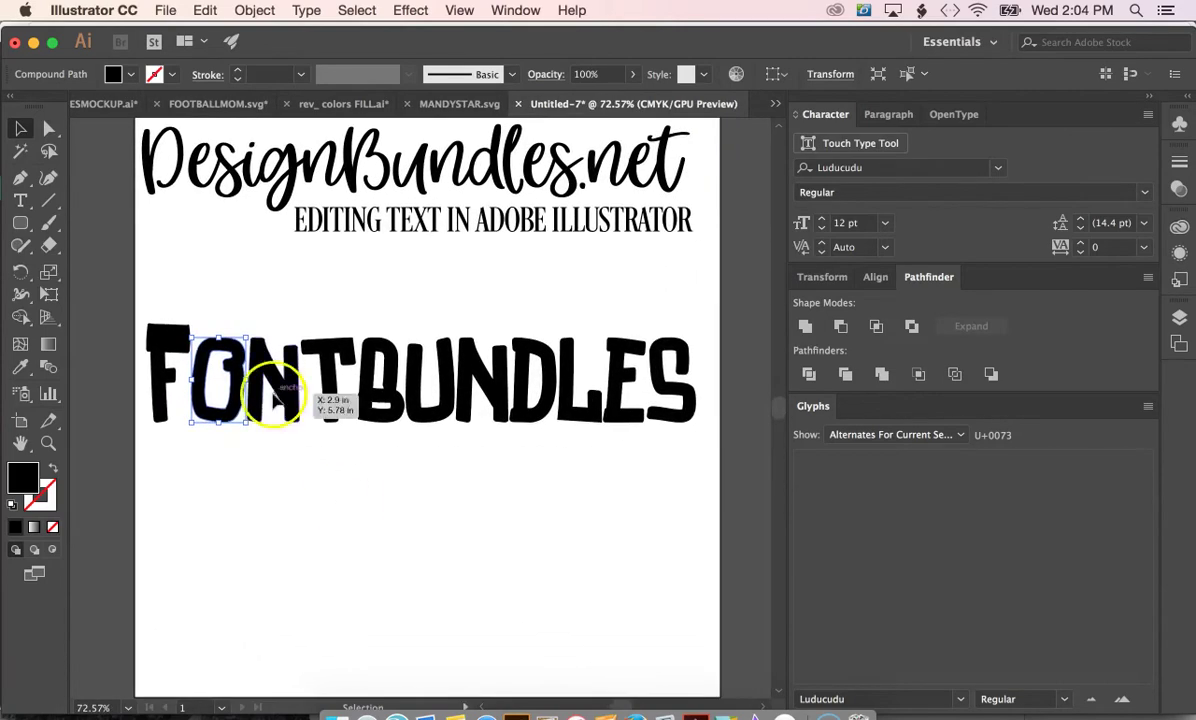
{"action": "left_click_drag", "start_coordinate": [205, 347], "coordinate": [198, 357]}
Move the first N left against the O, and the T left against that N.
{"action": "left_click", "coordinate": [277, 365]}
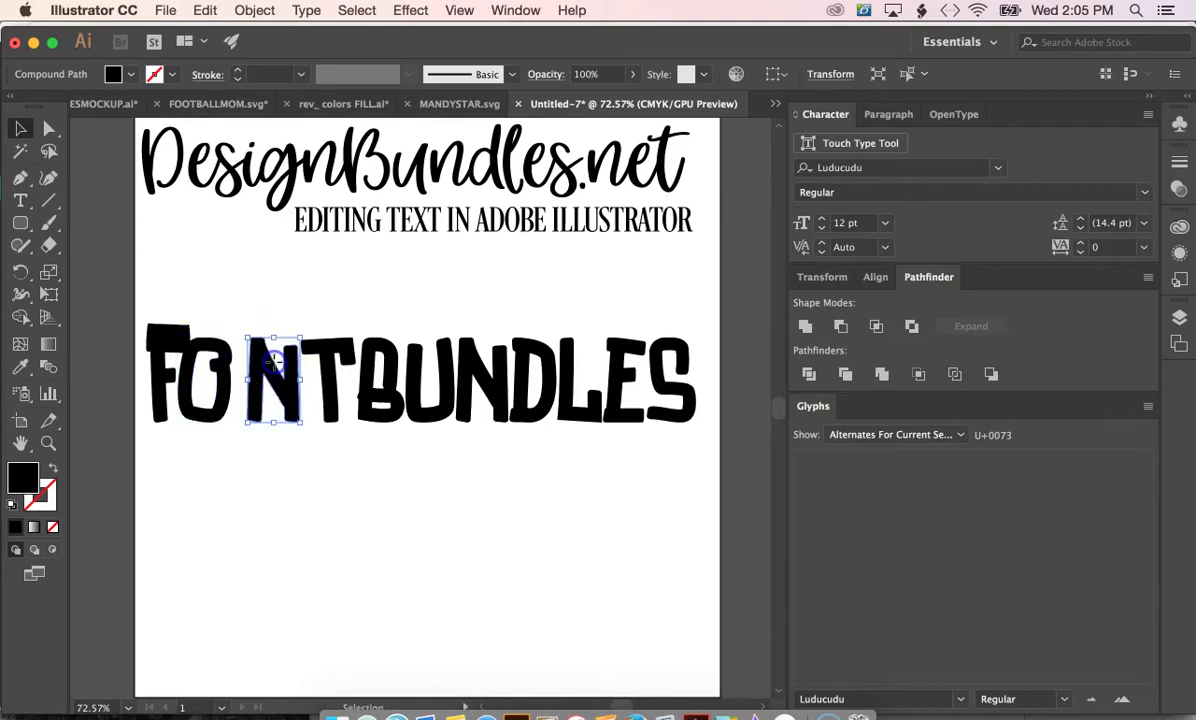
{"action": "left_click_drag", "start_coordinate": [273, 365], "coordinate": [248, 365]}
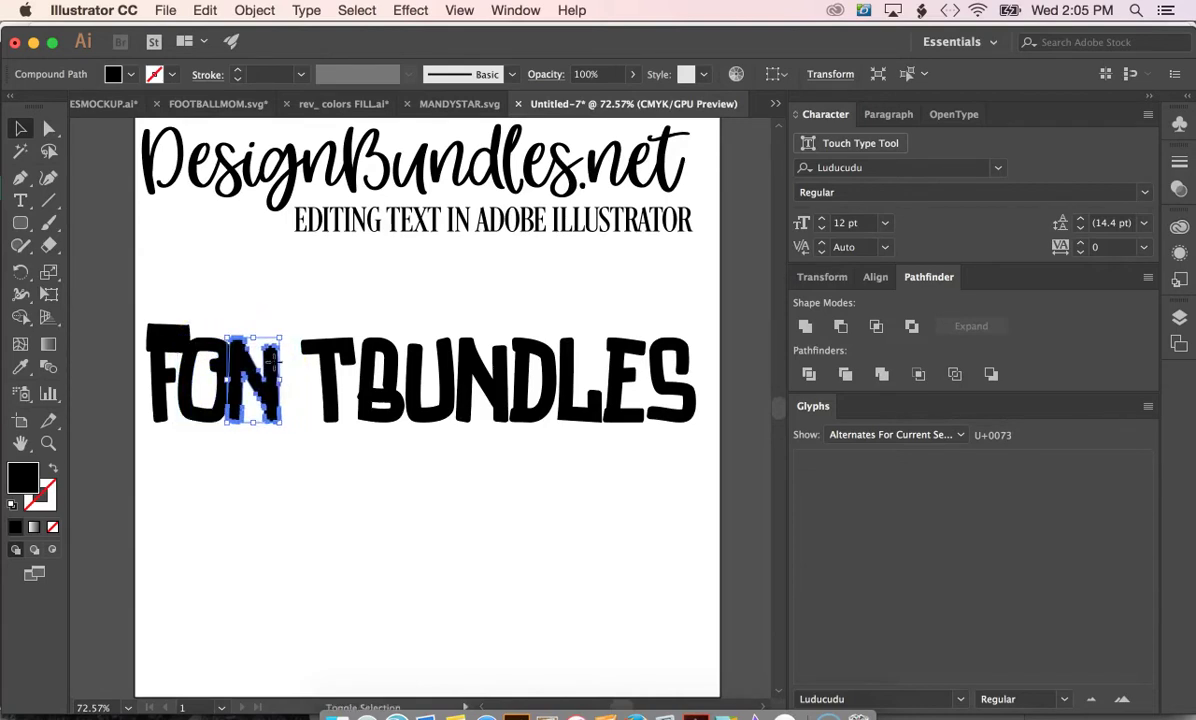
{"action": "left_click", "coordinate": [321, 366]}
{"action": "left_click_drag", "start_coordinate": [321, 366], "coordinate": [322, 362]}
Move the B left in large nudges until it overlaps the T.
{"action": "left_click", "coordinate": [366, 365]}
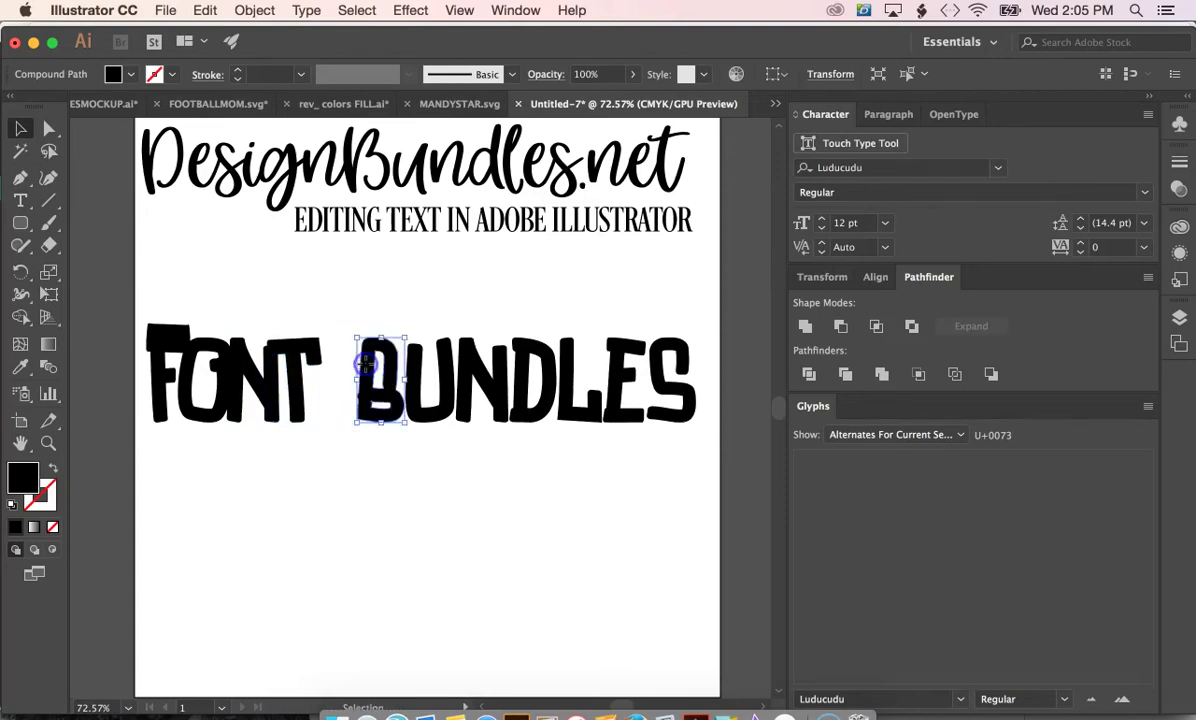
{"action": "key", "text": "shift+Left"}
{"action": "key", "text": "shift+Left"}
{"action": "key", "text": "shift+Left"}
{"action": "key", "text": "shift+Left"}
{"action": "key", "text": "shift+Left"}
{"action": "key", "text": "shift+Left"}
{"action": "key", "text": "shift+Left"}
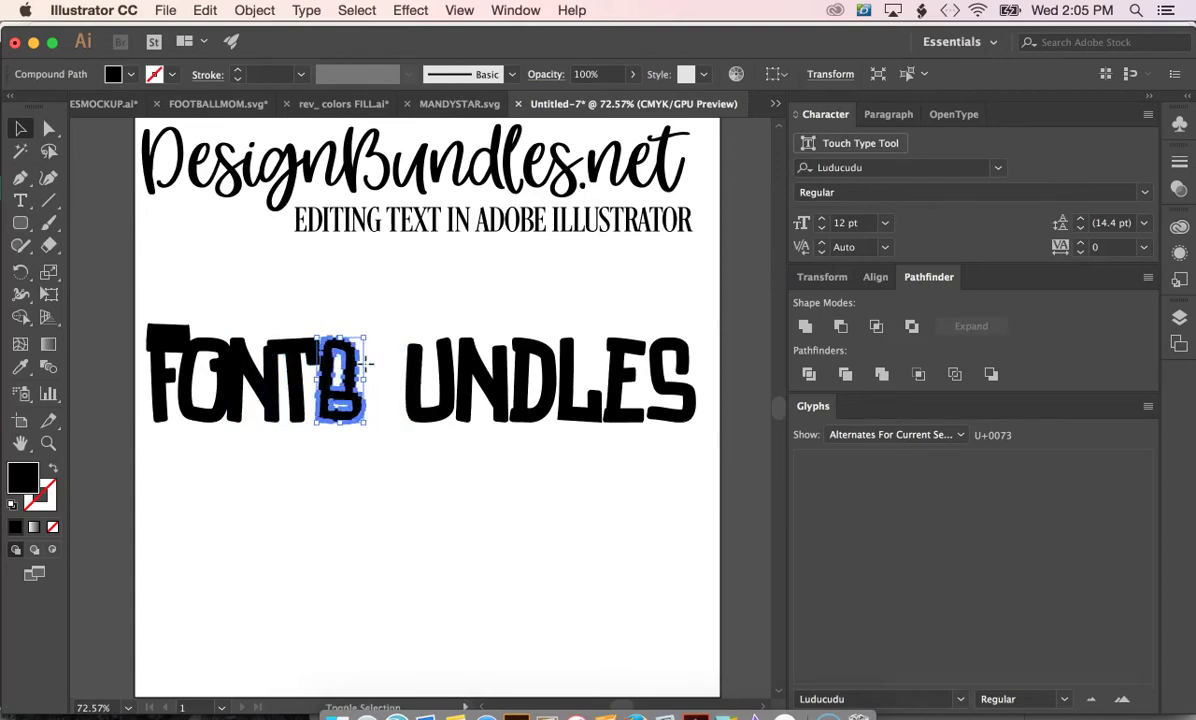
Move the U left in large nudges until it overlaps the B.
{"action": "left_click", "coordinate": [427, 381]}
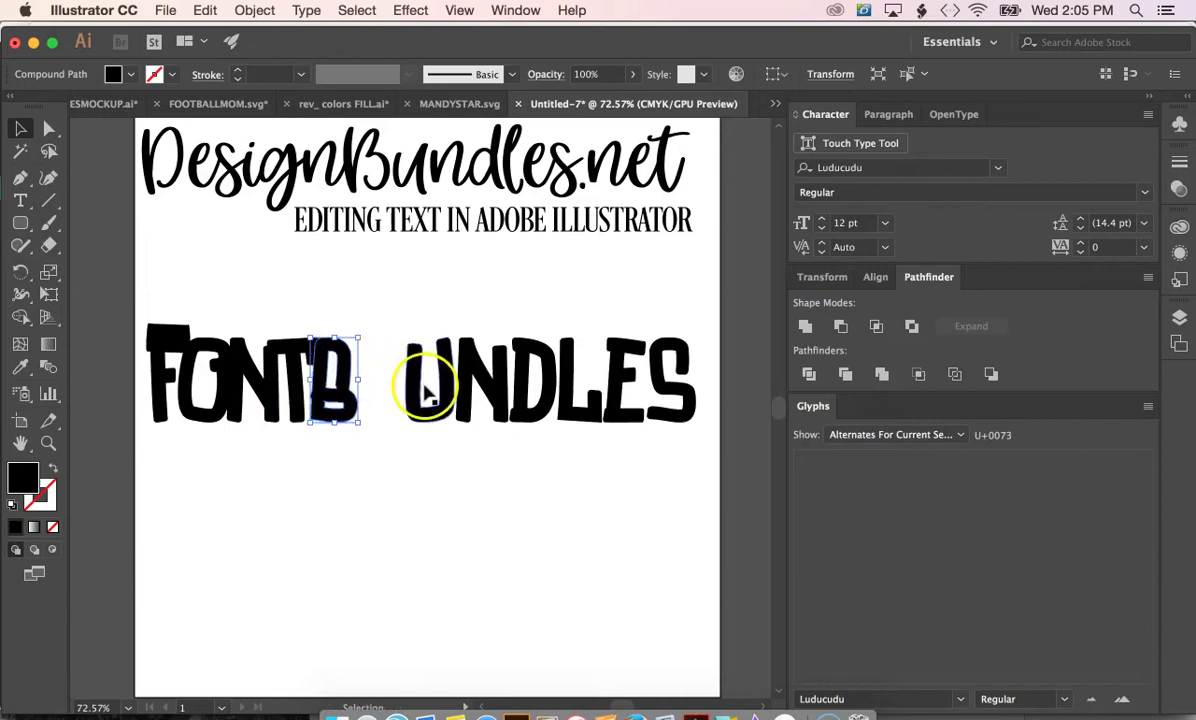
{"action": "key", "text": "shift+Left"}
{"action": "key", "text": "shift+Left"}
{"action": "key", "text": "shift+Left"}
{"action": "key", "text": "shift+Left"}
{"action": "key", "text": "shift+Left"}
{"action": "key", "text": "shift+Left"}
{"action": "key", "text": "shift+Left"}
{"action": "key", "text": "shift+Left"}
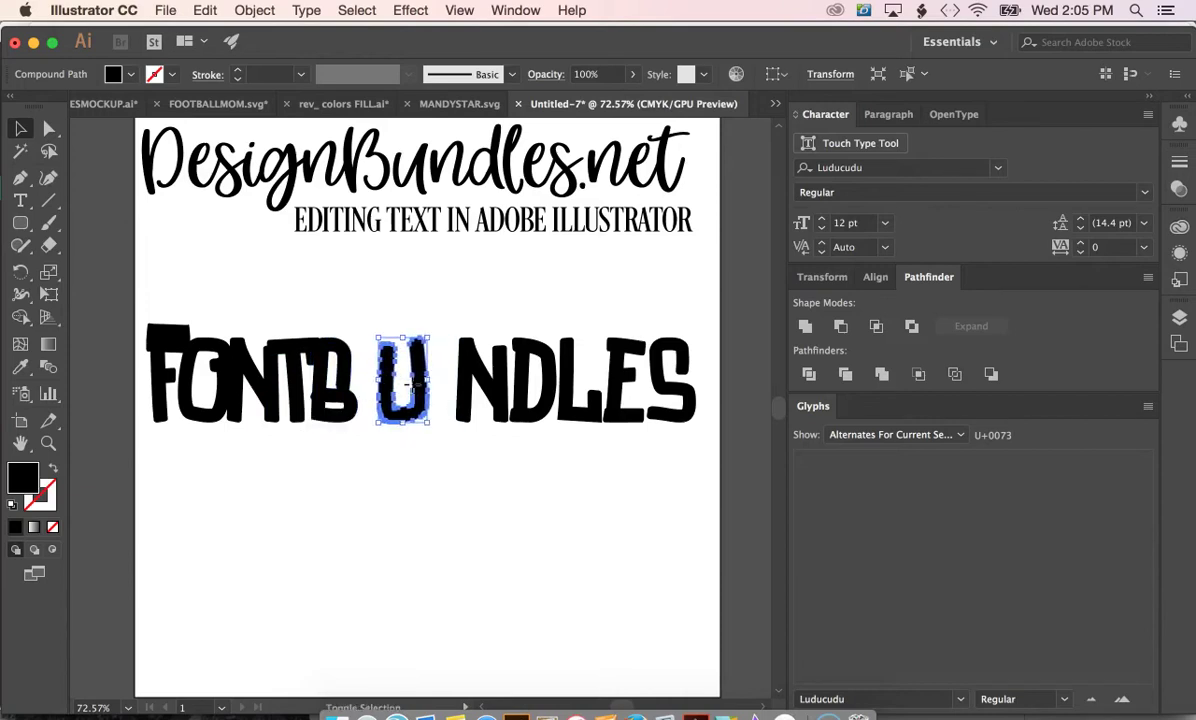
{"action": "left_click", "coordinate": [435, 382]}
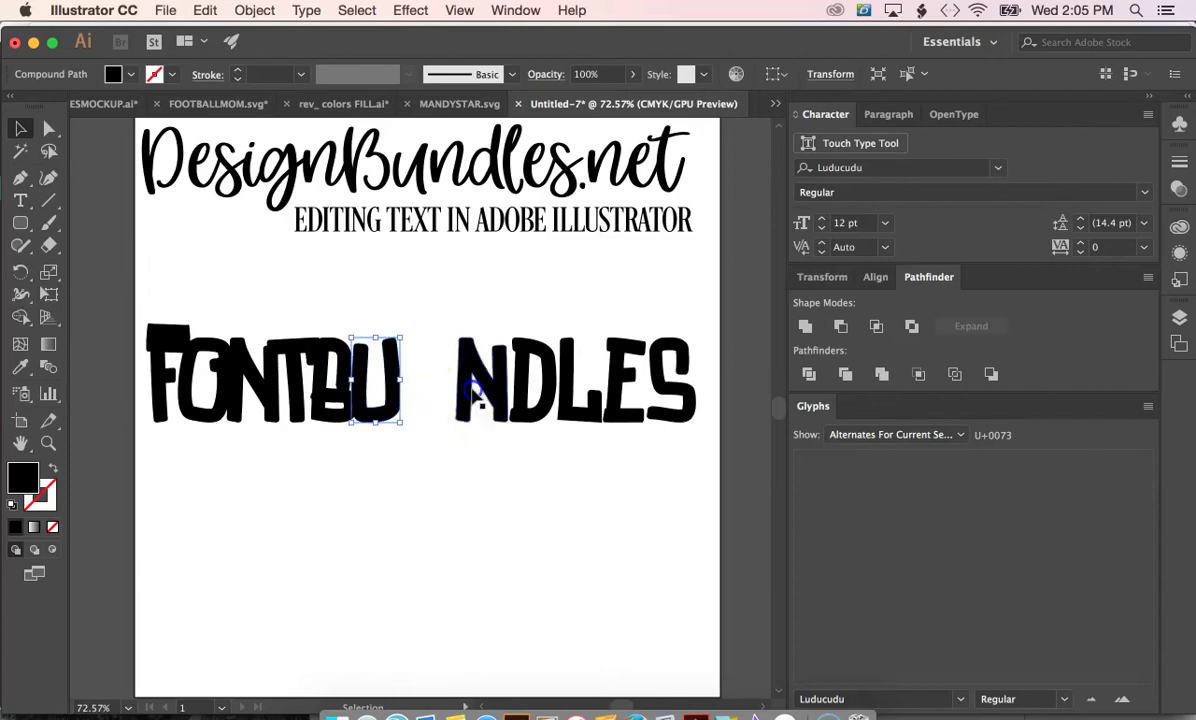
Move the second N left until it slightly overlaps the U.
{"action": "left_click", "coordinate": [467, 388]}
{"action": "key", "text": "Left"}
{"action": "key", "text": "Left"}
{"action": "key", "text": "Left"}
{"action": "key", "text": "Left"}
{"action": "key", "text": "Left"}
{"action": "key", "text": "Left"}
{"action": "key", "text": "Left"}
{"action": "key", "text": "Left"}
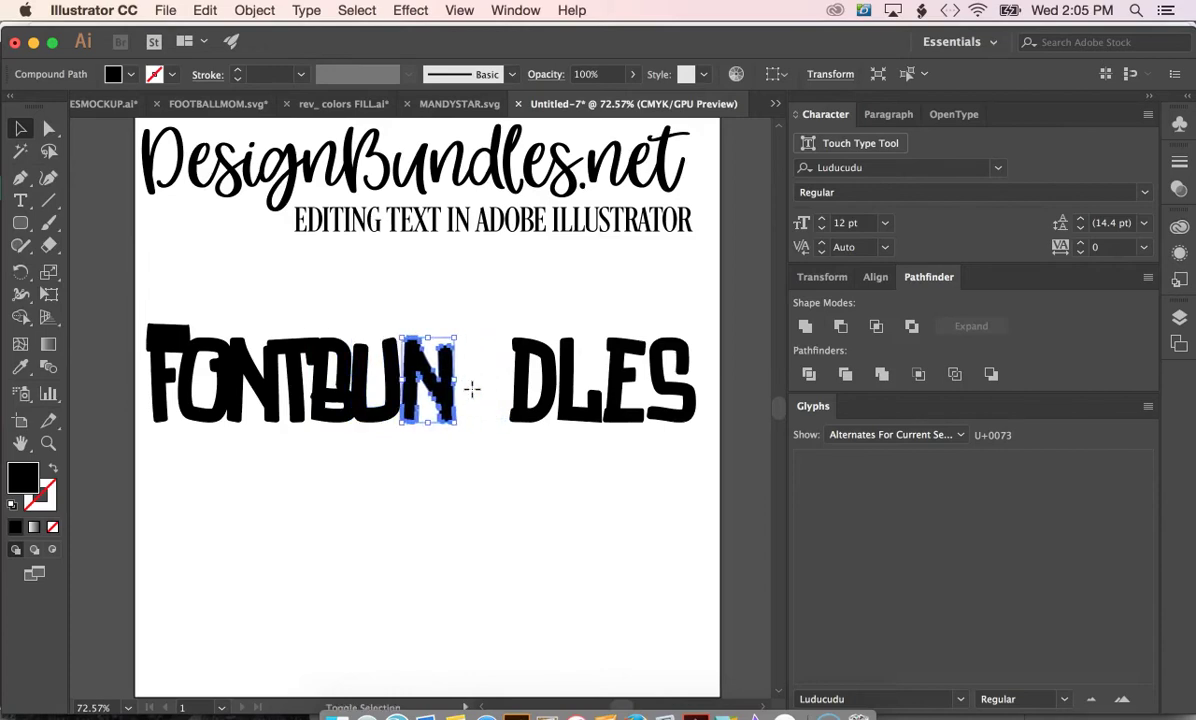
{"action": "key", "text": "Right"}
{"action": "key", "text": "Right"}
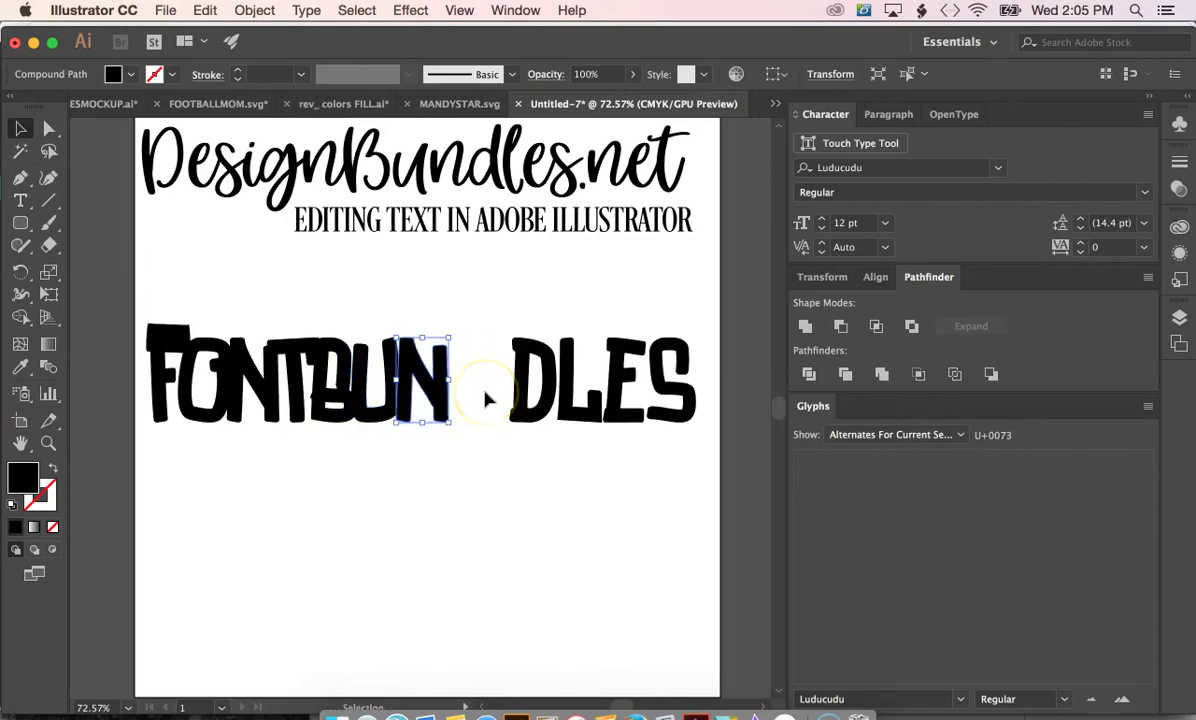
Move the D left until it slightly overlaps the second N.
{"action": "left_click", "coordinate": [530, 408]}
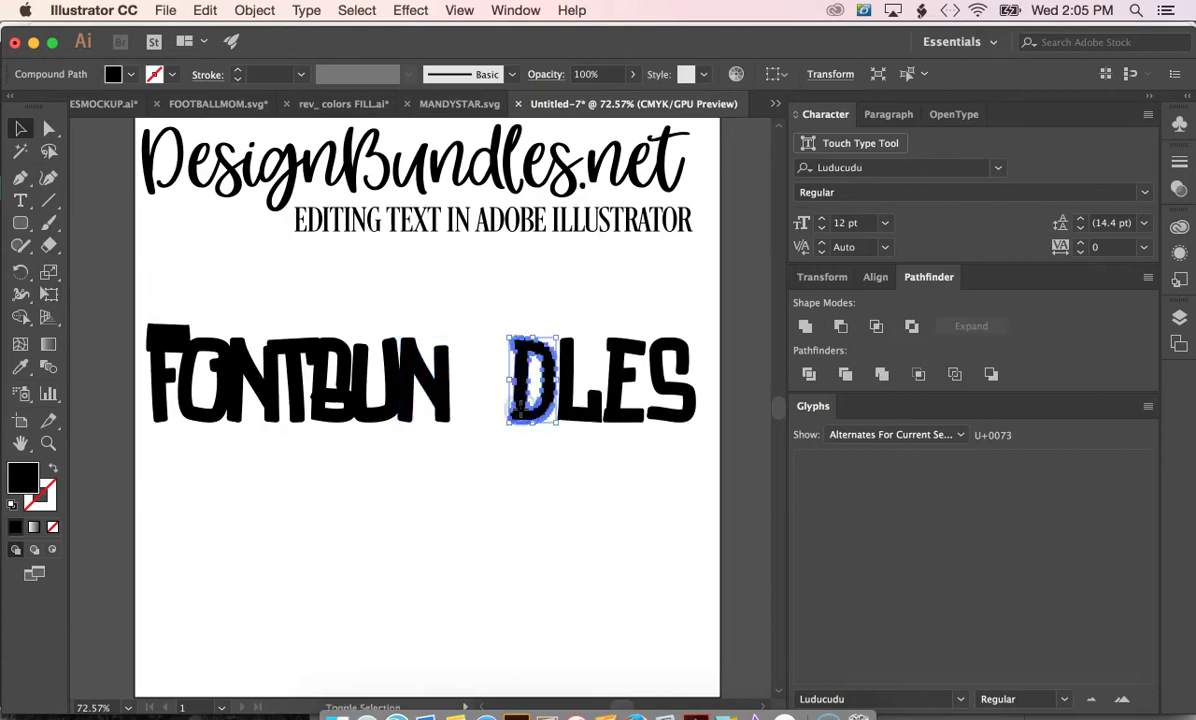
{"action": "key", "text": "shift+Left"}
{"action": "key", "text": "shift+Left"}
{"action": "key", "text": "shift+Left"}
{"action": "key", "text": "shift+Left"}
{"action": "key", "text": "shift+Left"}
{"action": "key", "text": "shift+Left"}
{"action": "key", "text": "Left"}
{"action": "key", "text": "Left"}
{"action": "key", "text": "Left"}
{"action": "key", "text": "Left"}
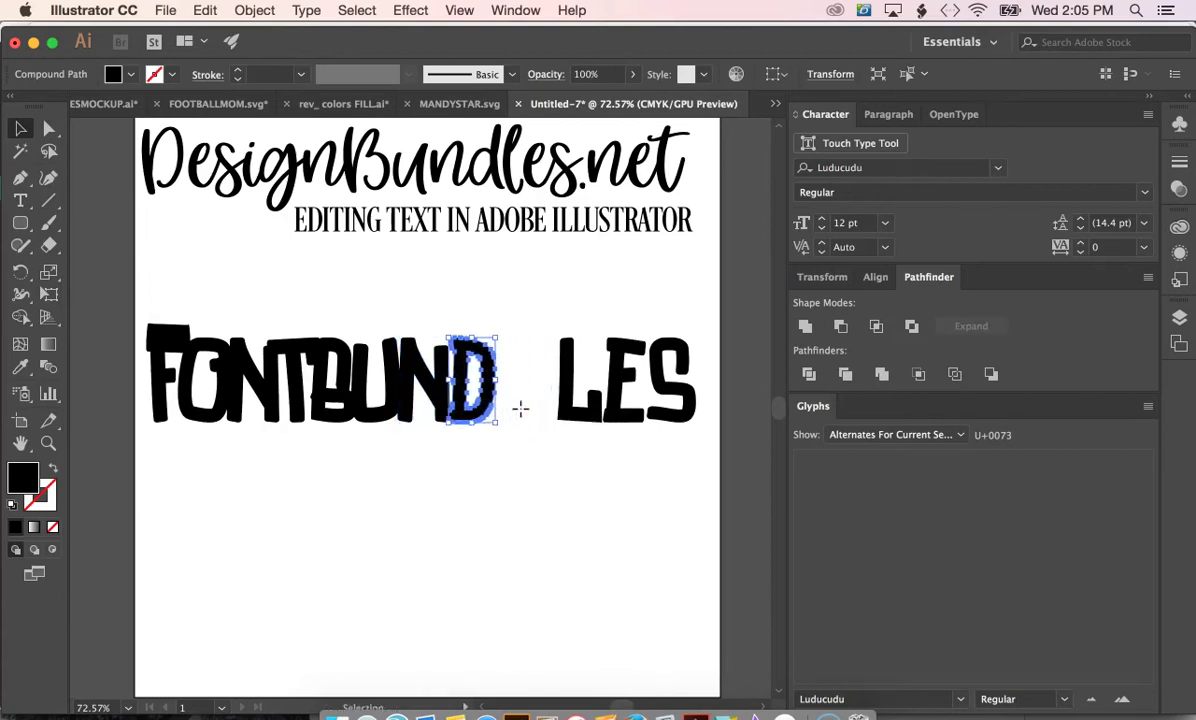
Move the L left until it slightly overlaps the D.
{"action": "left_click", "coordinate": [568, 412]}
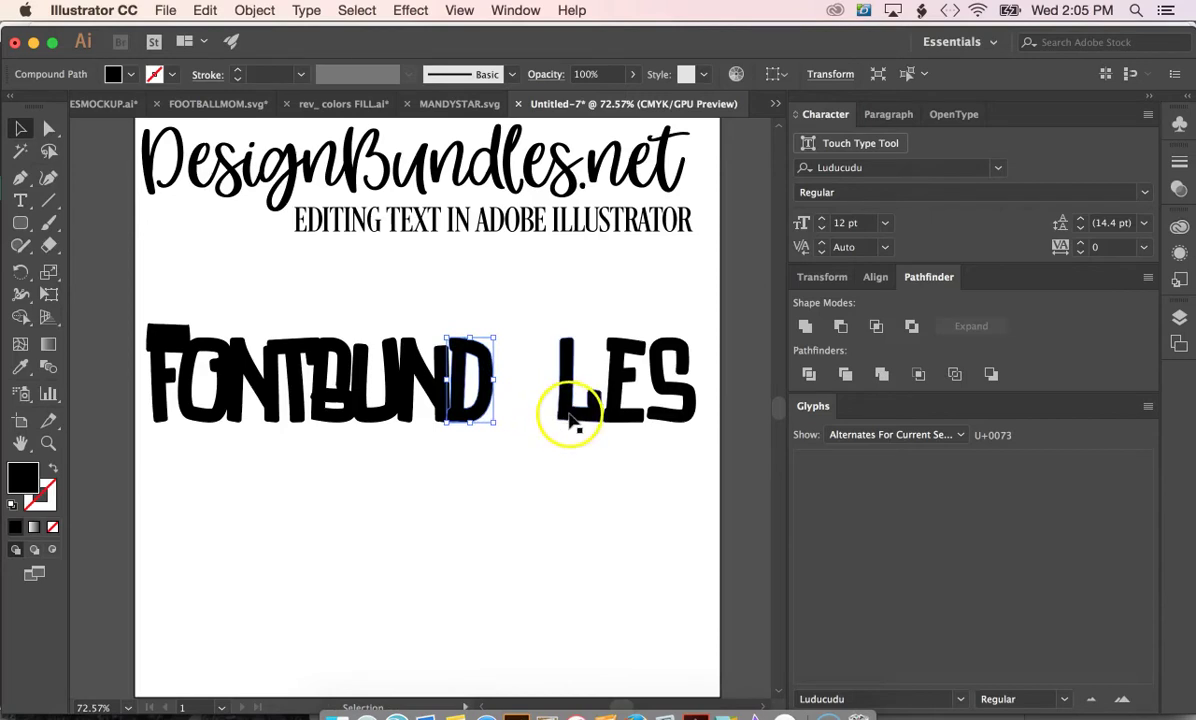
{"action": "key", "text": "Left"}
{"action": "key", "text": "Left"}
{"action": "key", "text": "Left"}
{"action": "key", "text": "Left"}
{"action": "key", "text": "Left"}
{"action": "key", "text": "Left"}
{"action": "key", "text": "Left"}
{"action": "key", "text": "Left"}
{"action": "key", "text": "Left"}
{"action": "key", "text": "Left"}
{"action": "key", "text": "Left"}
{"action": "key", "text": "Left"}
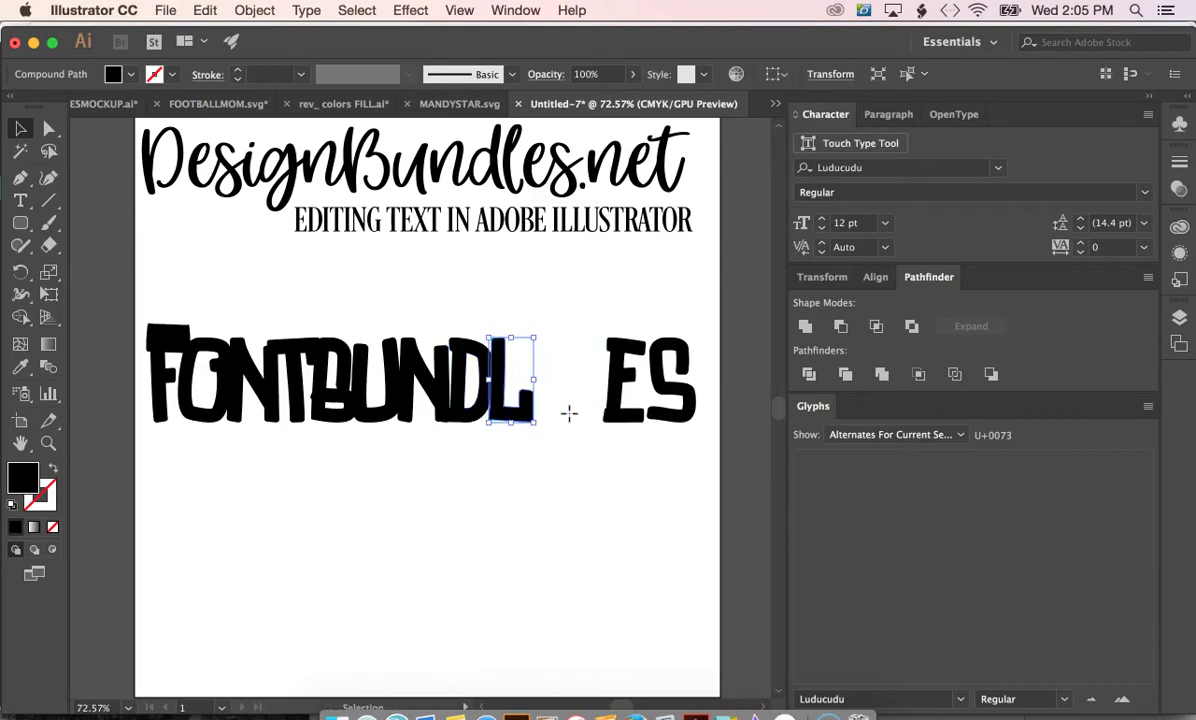
Move the E left until it overlaps the foot of the L.
{"action": "left_click", "coordinate": [612, 410]}
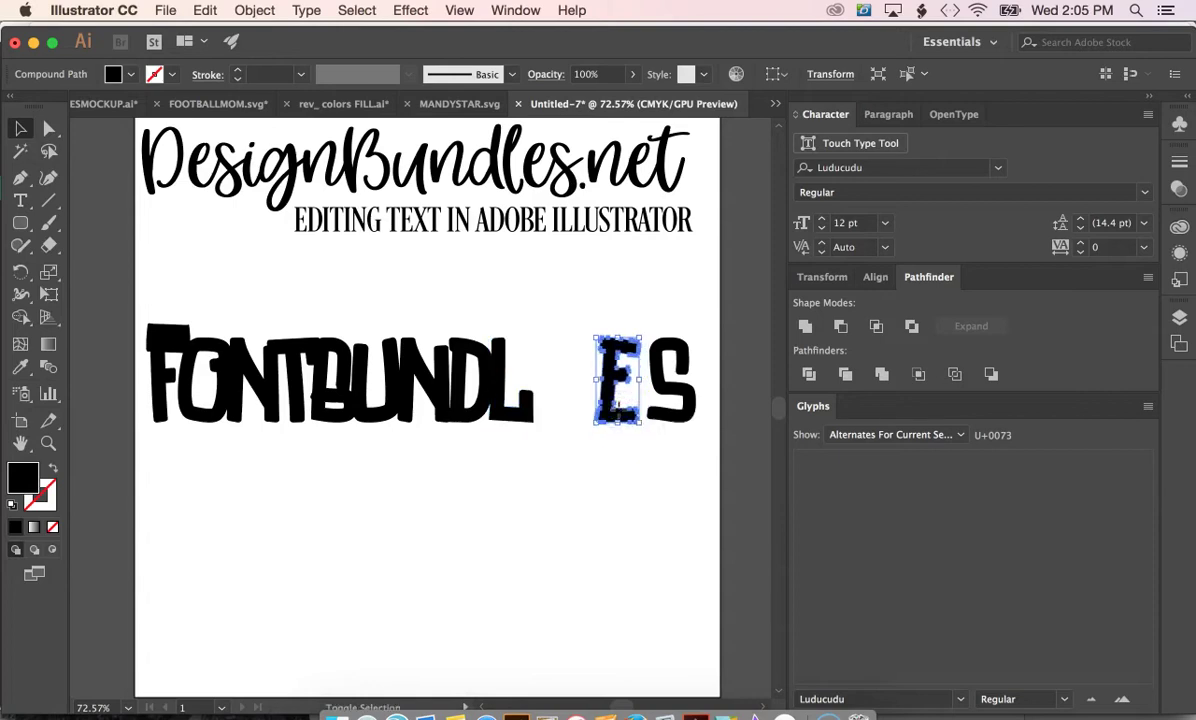
{"action": "key", "text": "Left"}
{"action": "key", "text": "Left"}
{"action": "key", "text": "Left"}
{"action": "key", "text": "Left"}
{"action": "key", "text": "Left"}
{"action": "key", "text": "Left"}
{"action": "key", "text": "Left"}
{"action": "key", "text": "Left"}
{"action": "key", "text": "Left"}
{"action": "key", "text": "Left"}
{"action": "key", "text": "Left"}
{"action": "key", "text": "Left"}
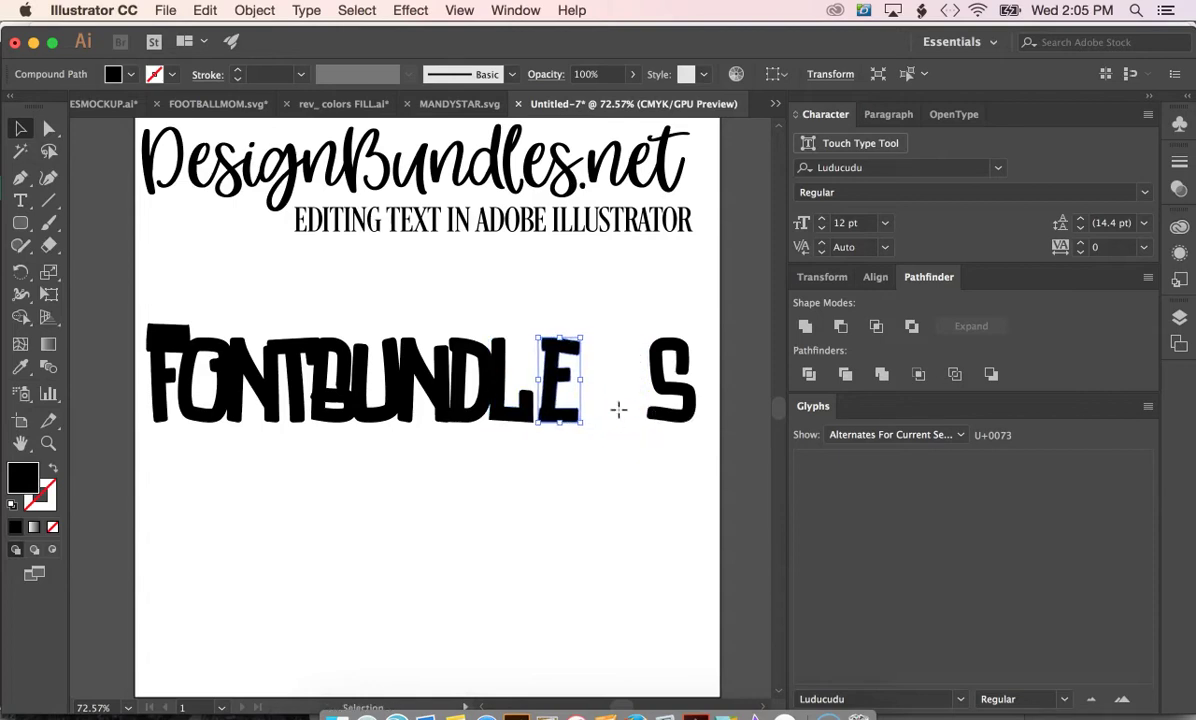
Move the S left until it slightly overlaps the E, and deselect it.
{"action": "left_click", "coordinate": [690, 412]}
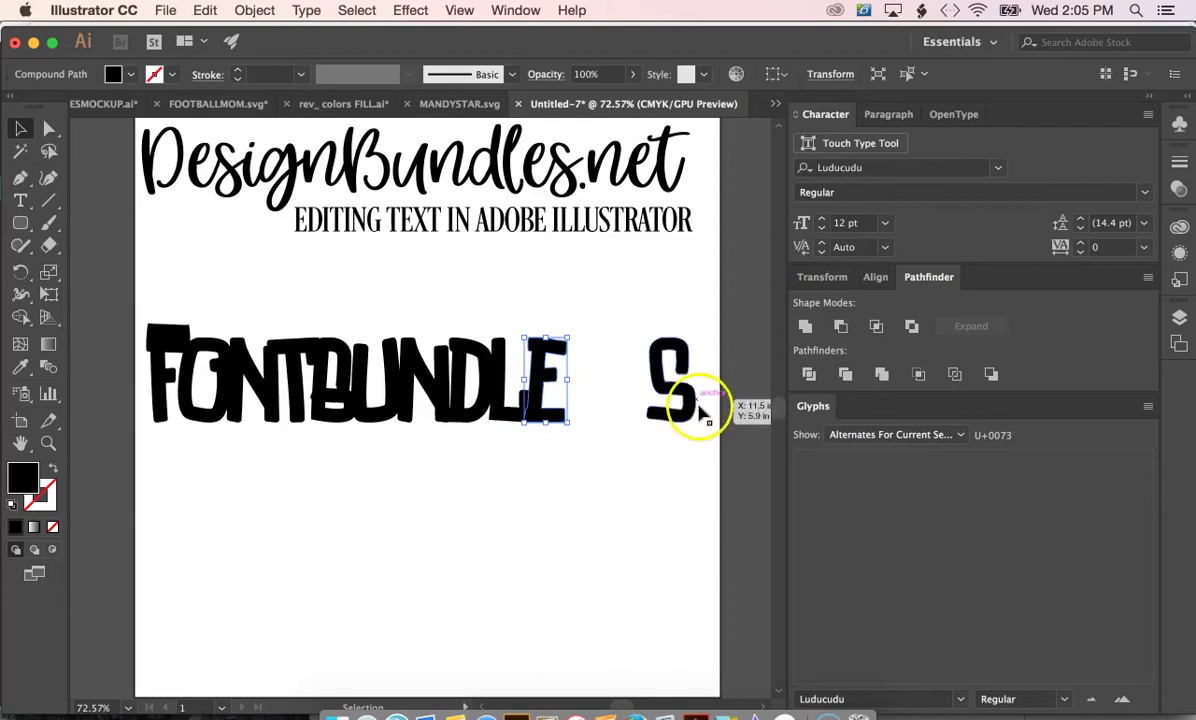
{"action": "key", "text": "Left"}
{"action": "key", "text": "Left"}
{"action": "key", "text": "Left"}
{"action": "key", "text": "Left"}
{"action": "key", "text": "Left"}
{"action": "key", "text": "Left"}
{"action": "key", "text": "Left"}
{"action": "key", "text": "Left"}
{"action": "key", "text": "Left"}
{"action": "key", "text": "Left"}
{"action": "key", "text": "Left"}
{"action": "key", "text": "Left"}
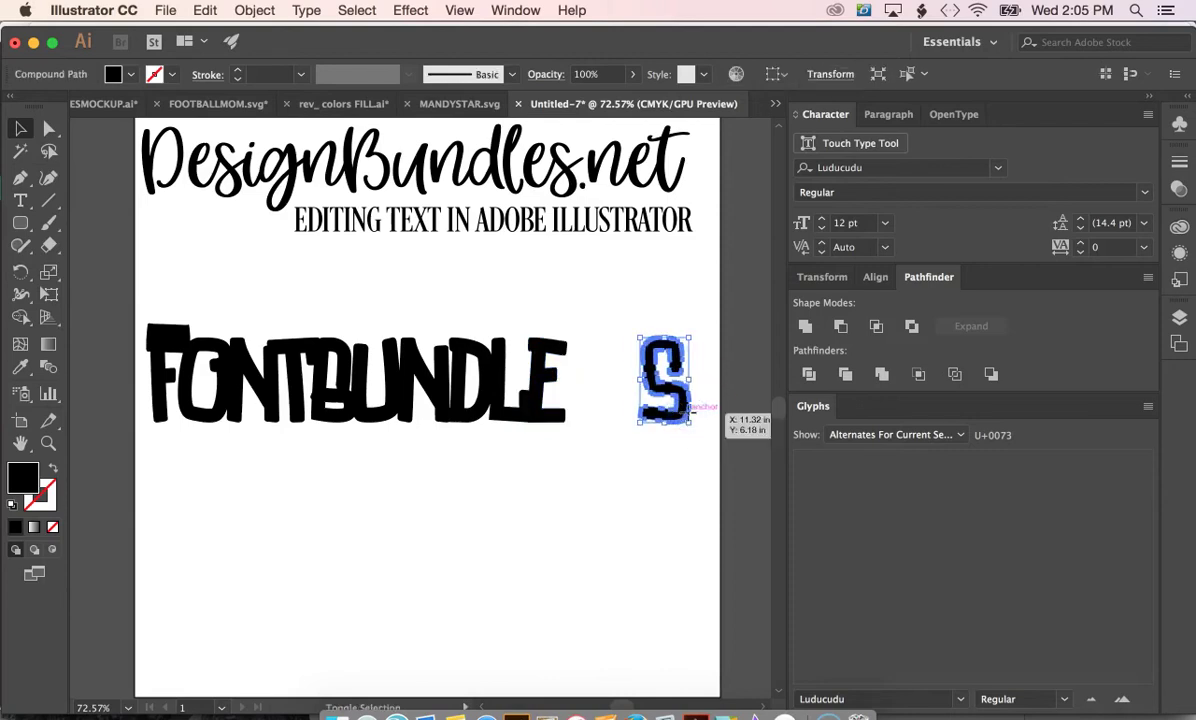
{"action": "key", "text": "Left"}
{"action": "key", "text": "Left"}
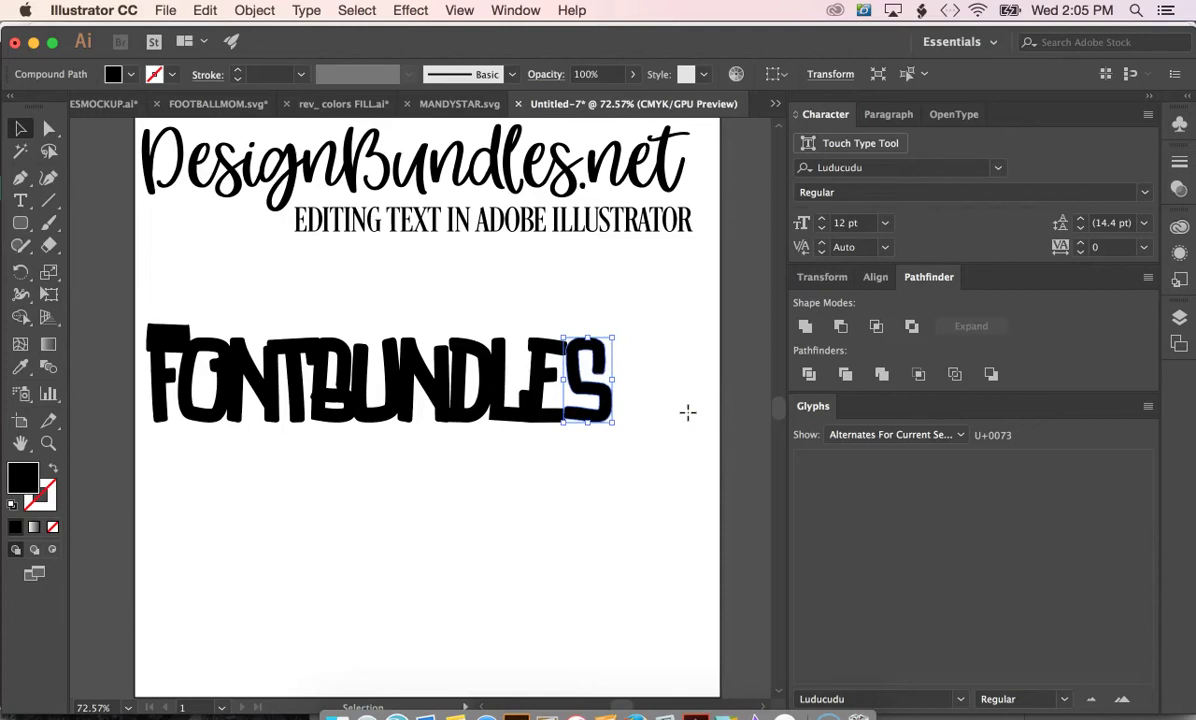
{"action": "left_click", "coordinate": [625, 326]}
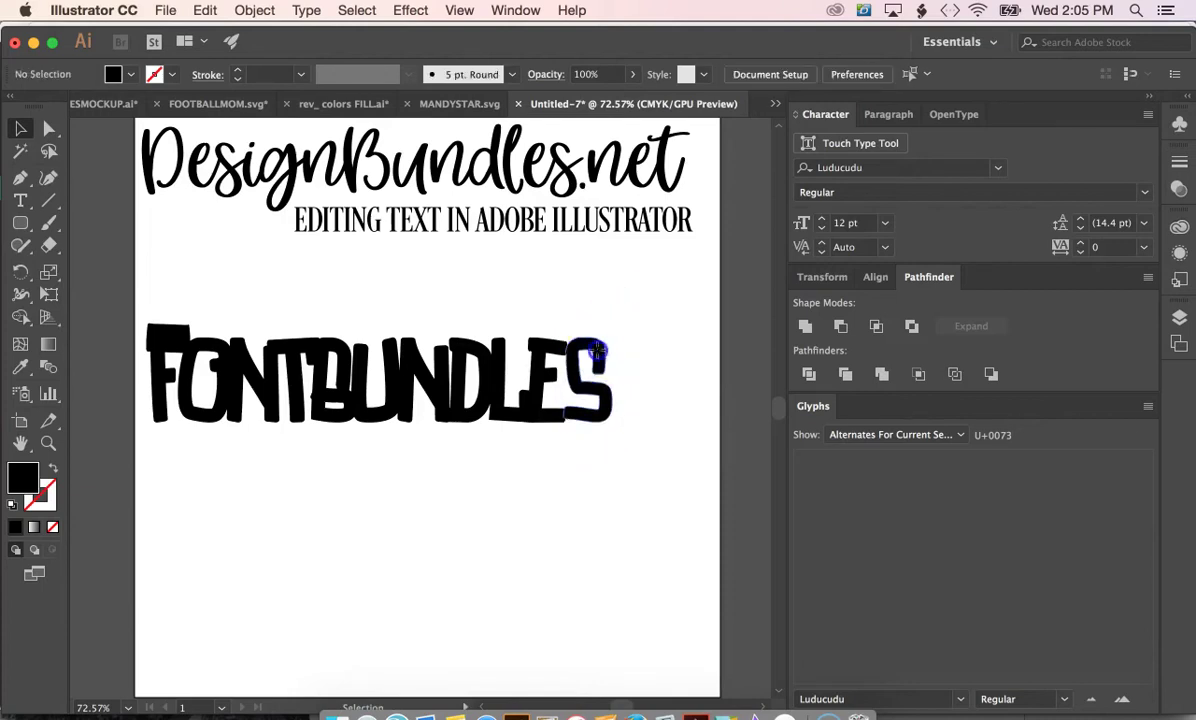
Rotate the S and the L slightly for a more irregular look, and deselect.
{"action": "left_click", "coordinate": [598, 347]}
{"action": "left_click_drag", "start_coordinate": [617, 330], "coordinate": [620, 334]}
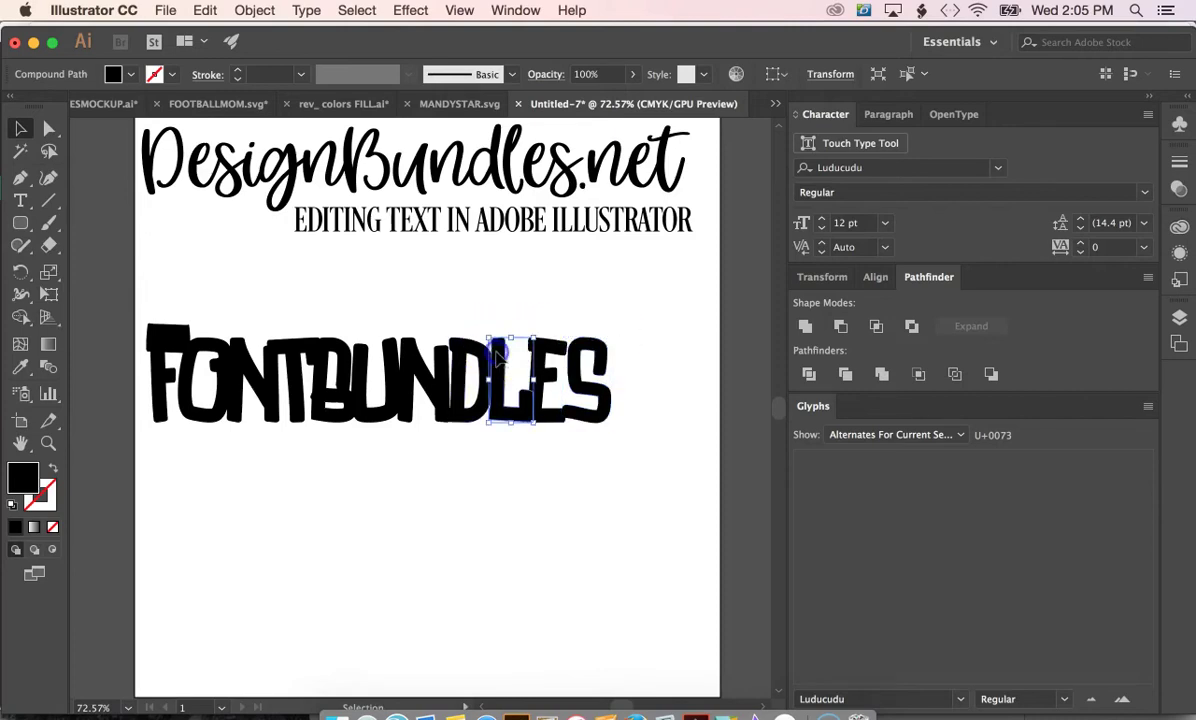
{"action": "left_click_drag", "start_coordinate": [480, 329], "coordinate": [496, 355]}
{"action": "left_click", "coordinate": [390, 541]}
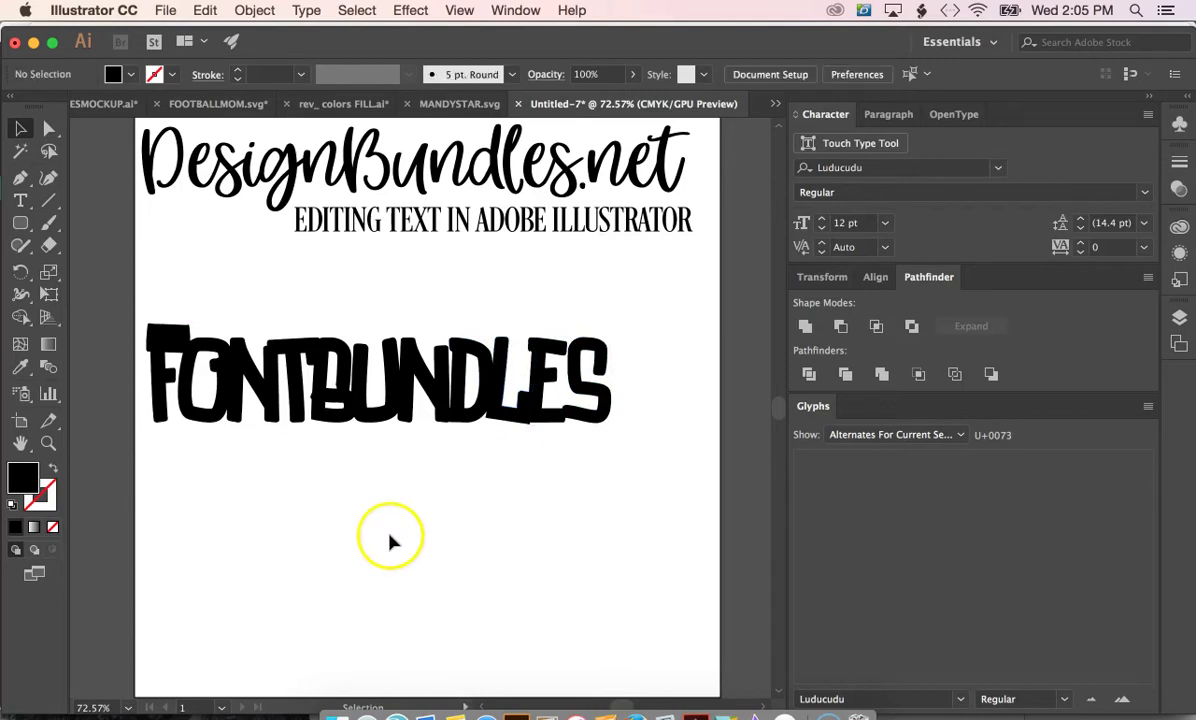
Nudge the O slightly up and further left into the F.
{"action": "left_click", "coordinate": [206, 415]}
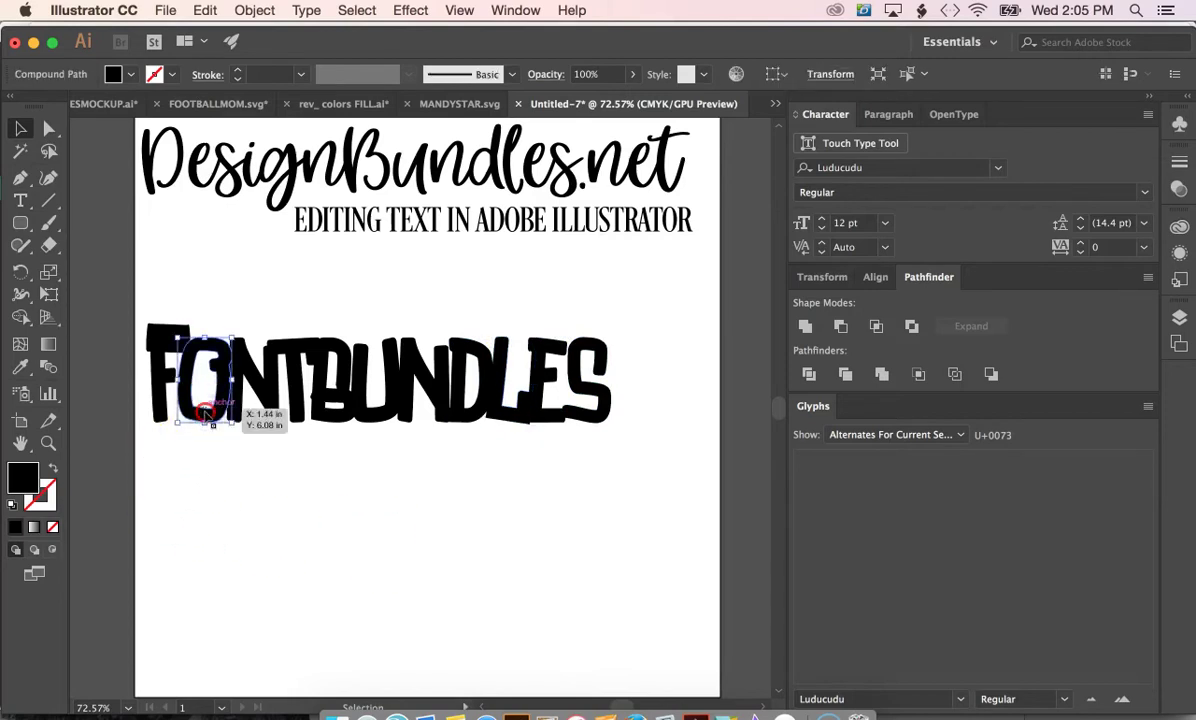
{"action": "right_click", "coordinate": [206, 415]}
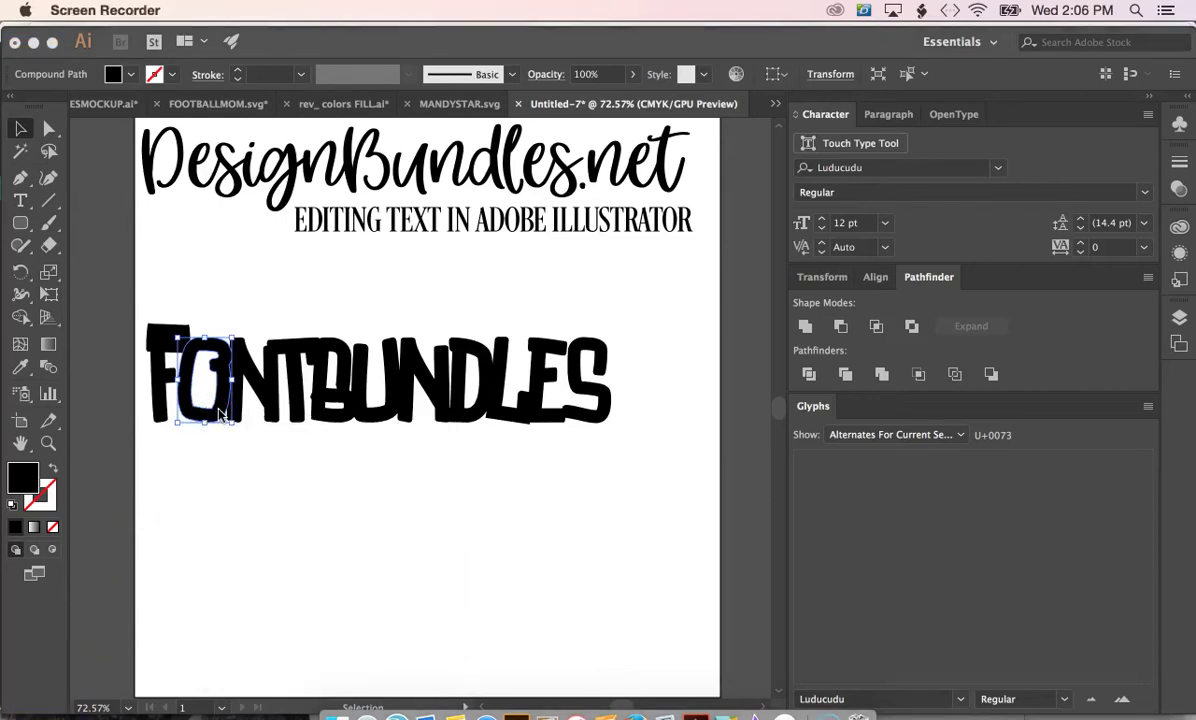
{"action": "left_click", "coordinate": [192, 376]}
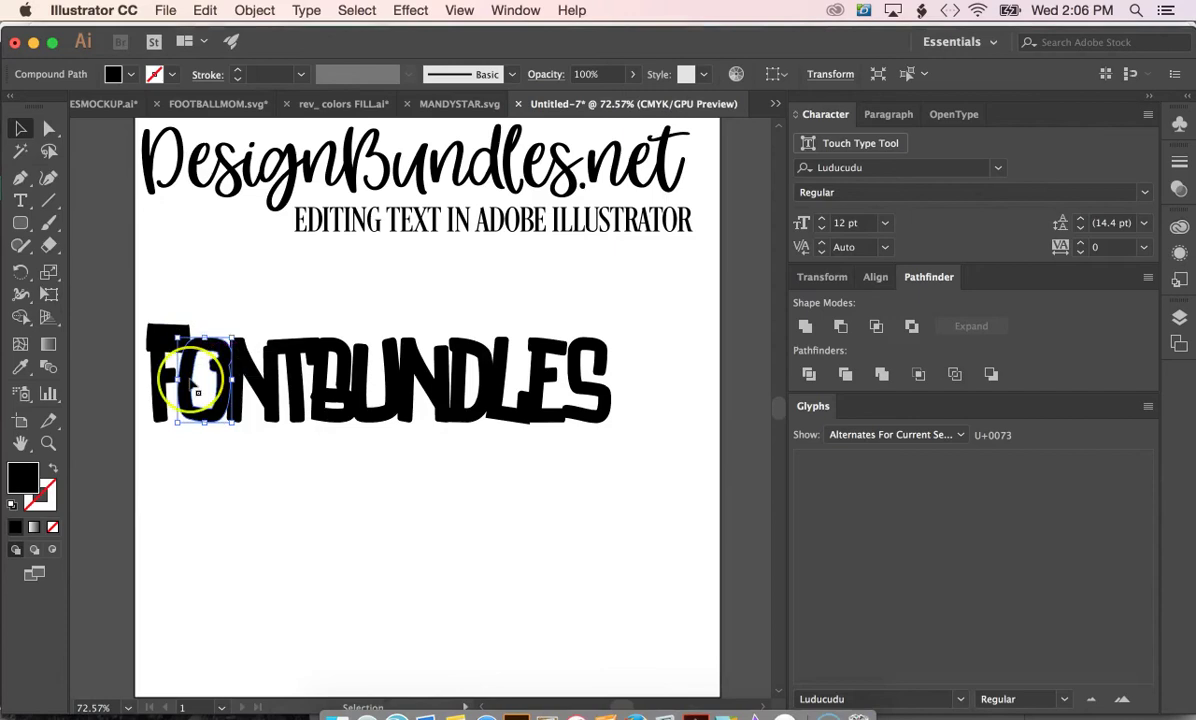
{"action": "left_click_drag", "start_coordinate": [197, 392], "coordinate": [238, 413]}
{"action": "scroll", "coordinate": [225, 412], "scroll_direction": "up", "scroll_amount": 5}
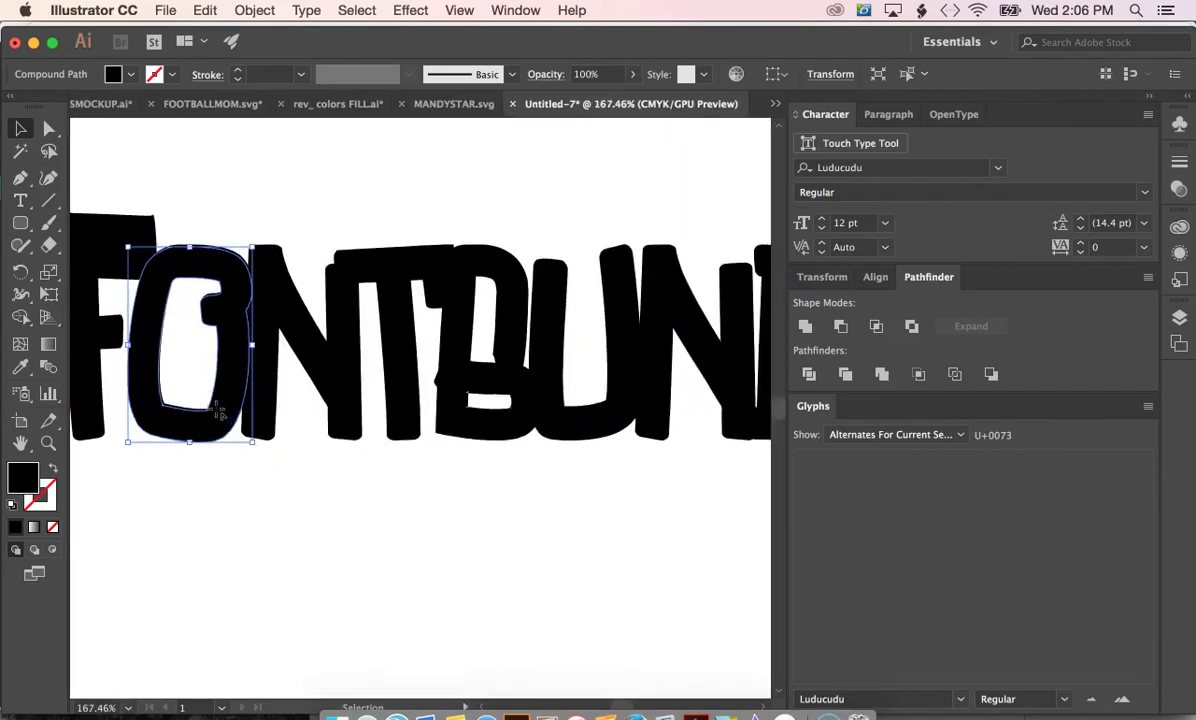
{"action": "scroll", "coordinate": [214, 406], "scroll_direction": "left", "scroll_amount": 2}
{"action": "left_click", "coordinate": [302, 204]}
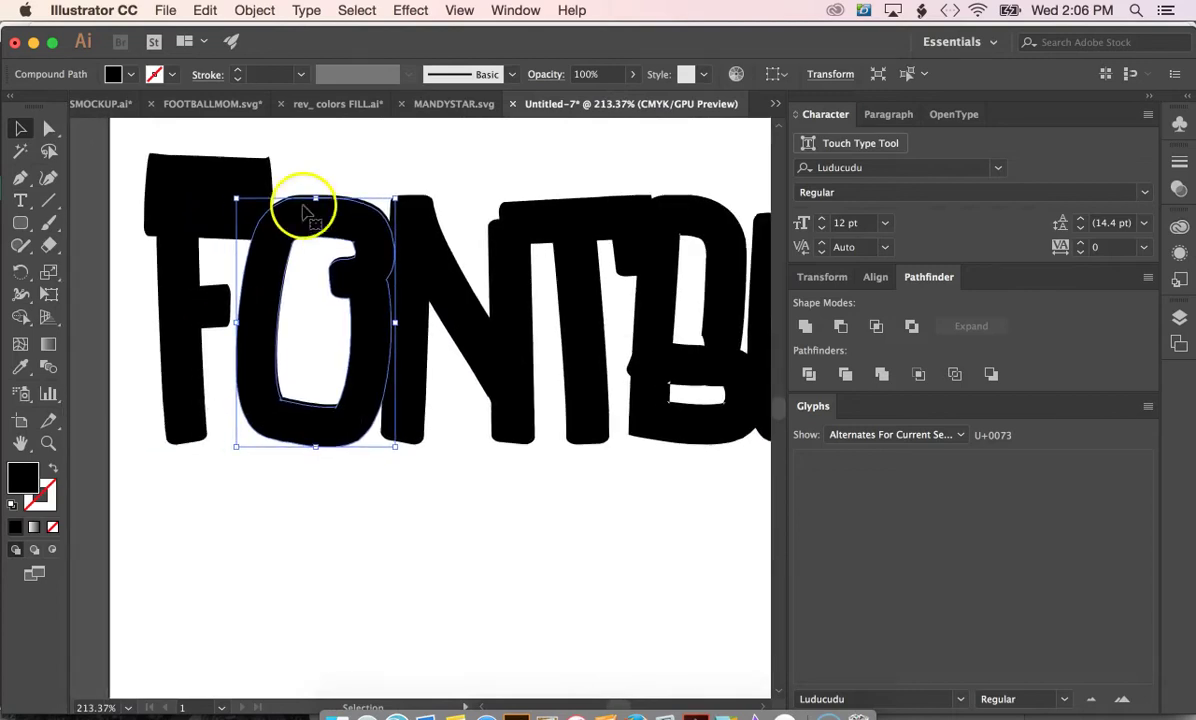
{"action": "key", "text": "Up"}
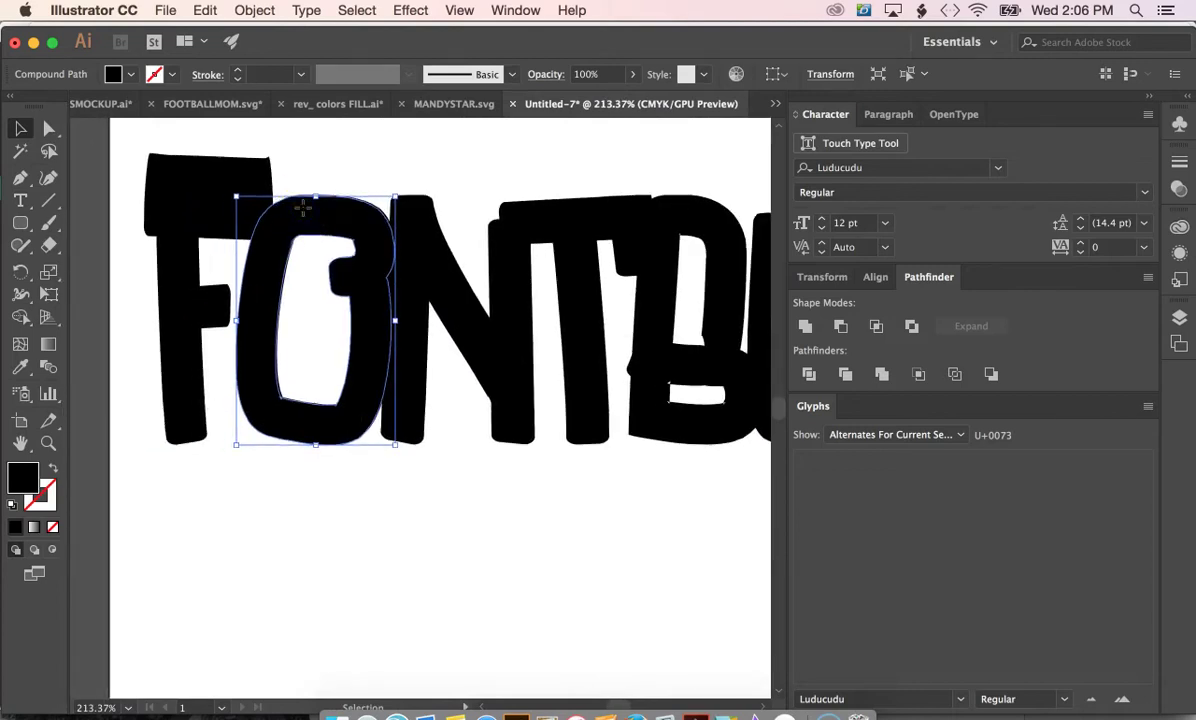
{"action": "key", "text": "Left"}
{"action": "key", "text": "Left"}
{"action": "key", "text": "Left"}
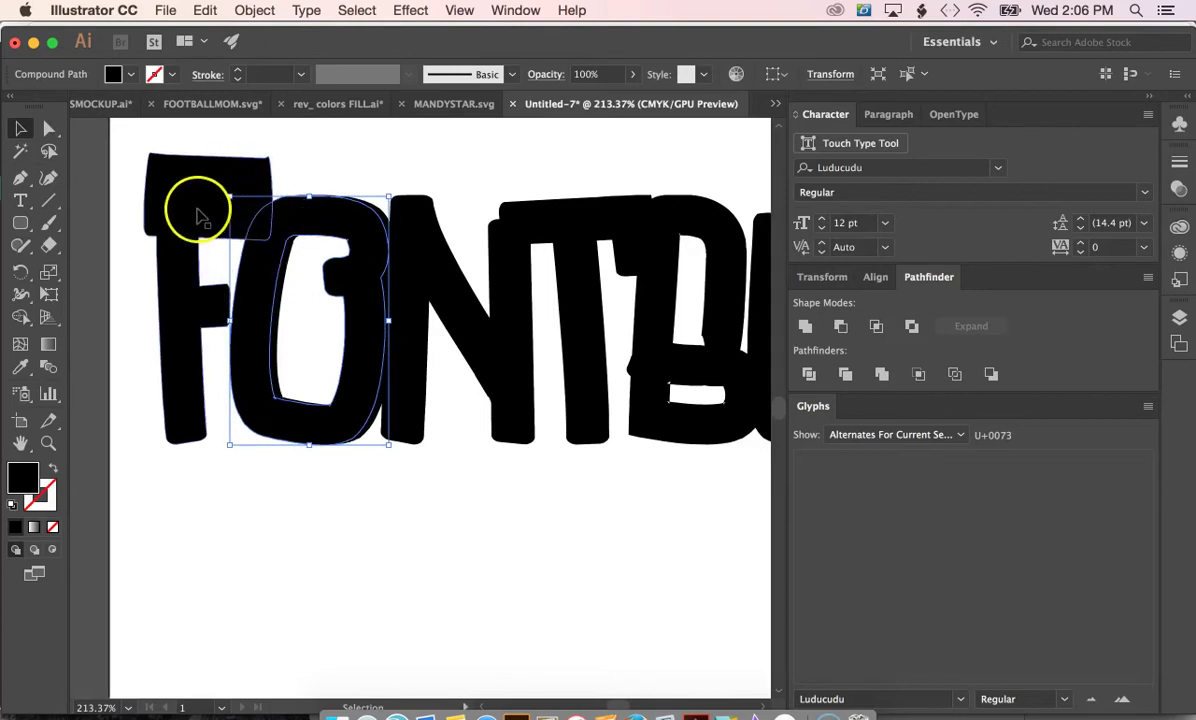
Subtract the shifted O copy from the F with Minus Front, and deselect.
{"action": "left_click_drag", "start_coordinate": [197, 220], "coordinate": [195, 215]}
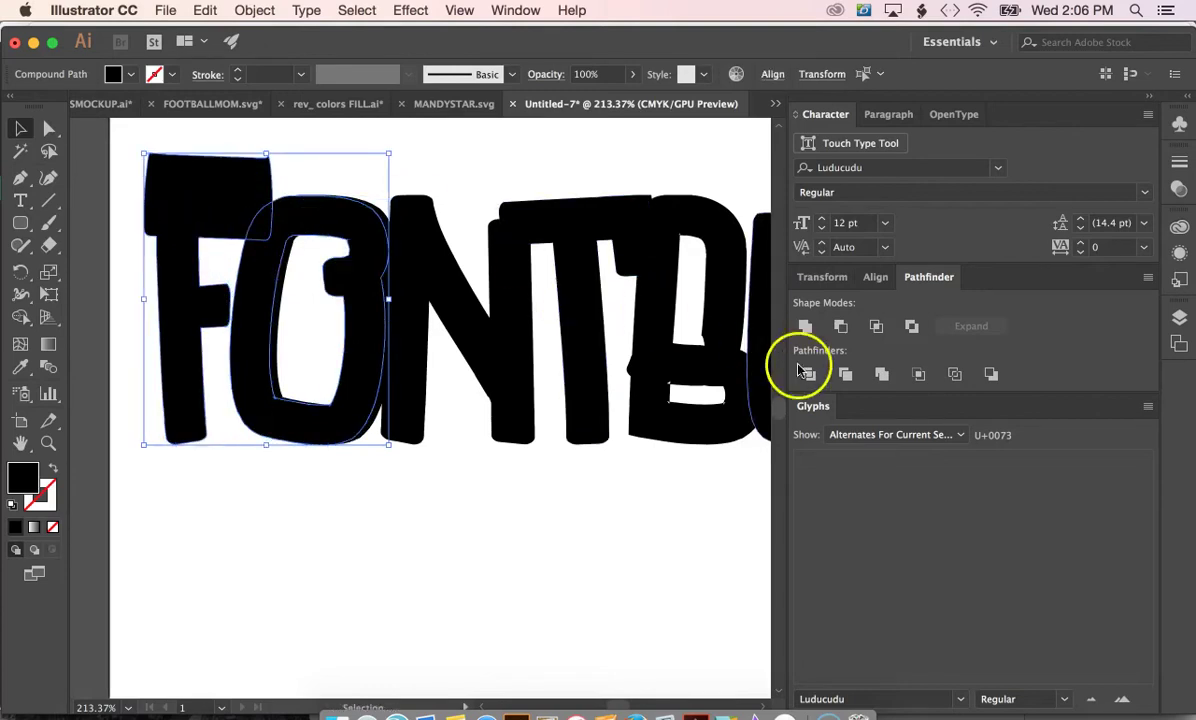
{"action": "left_click", "coordinate": [841, 327]}
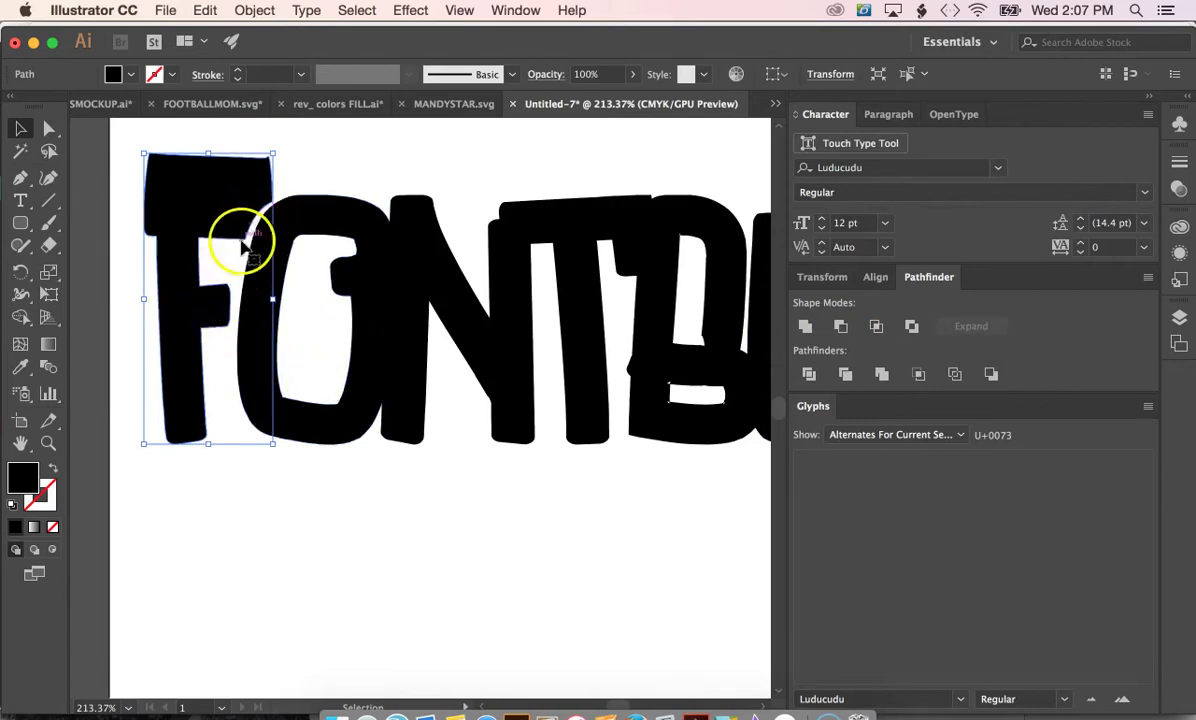
{"action": "left_click", "coordinate": [316, 172]}
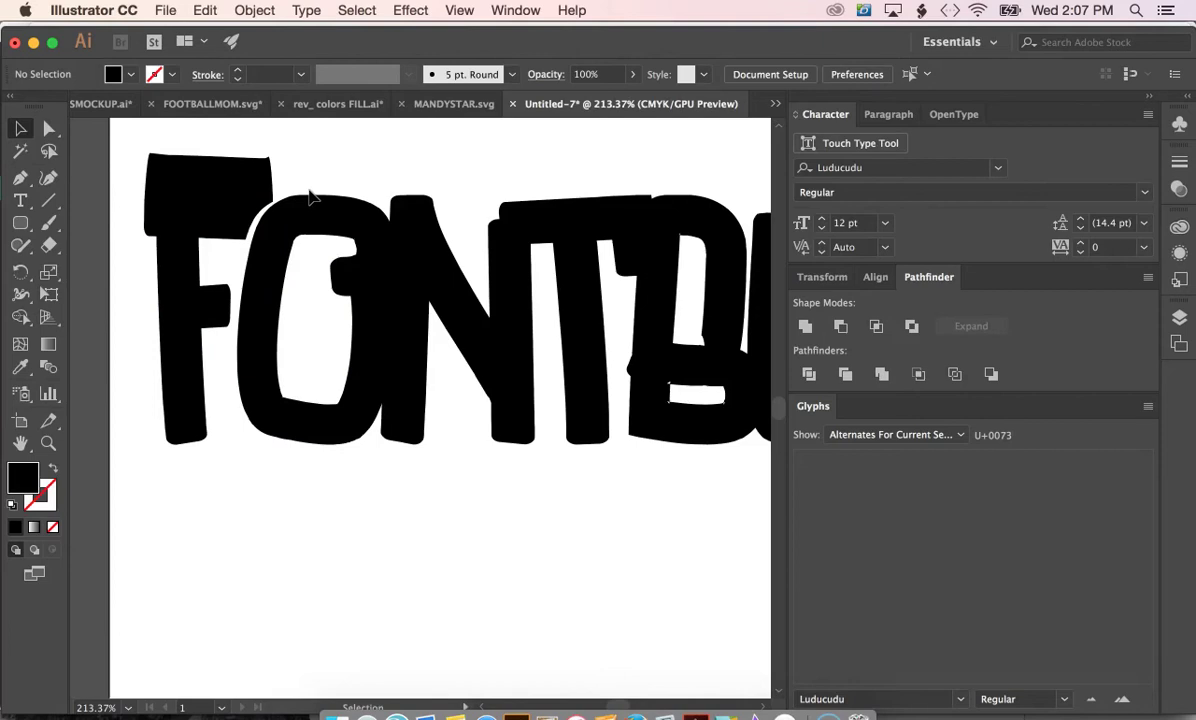
Duplicate the first N, place the copy slightly left of the original, and subtract it from the O with Minus Front.
{"action": "left_click", "coordinate": [440, 260]}
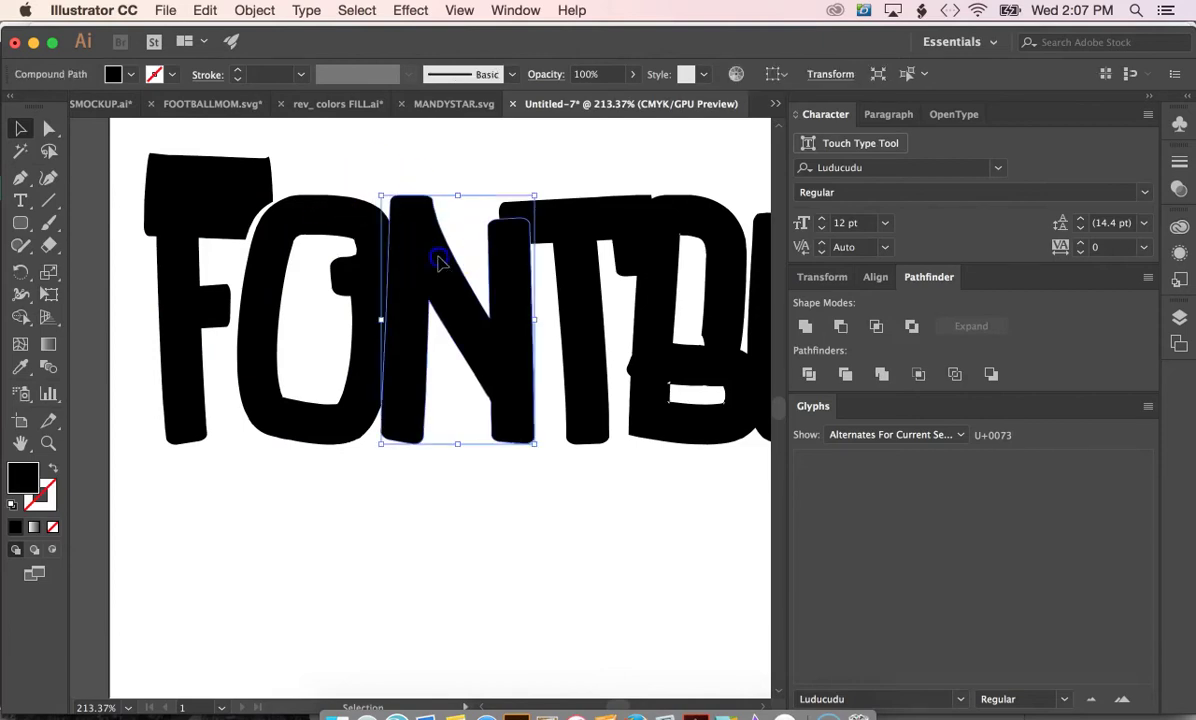
{"action": "key", "text": "super+c"}
{"action": "key", "text": "super+v"}
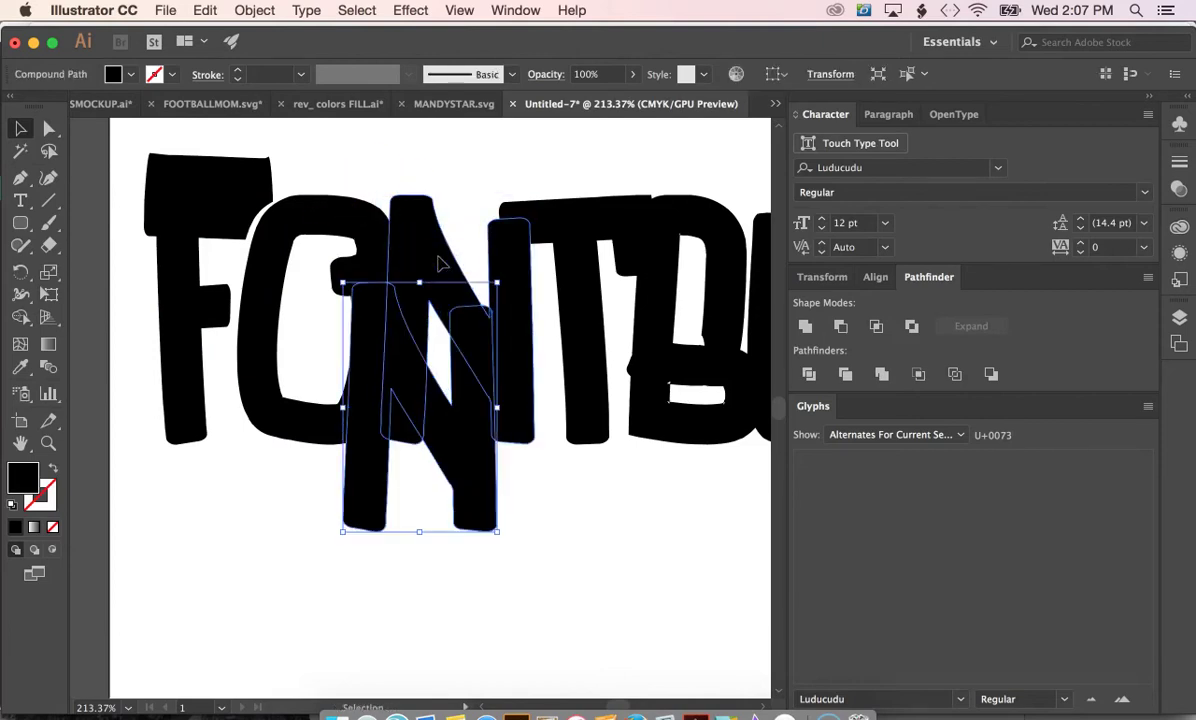
{"action": "left_click_drag", "start_coordinate": [459, 447], "coordinate": [494, 376]}
{"action": "key", "text": "Left"}
{"action": "key", "text": "Left"}
{"action": "key", "text": "Left"}
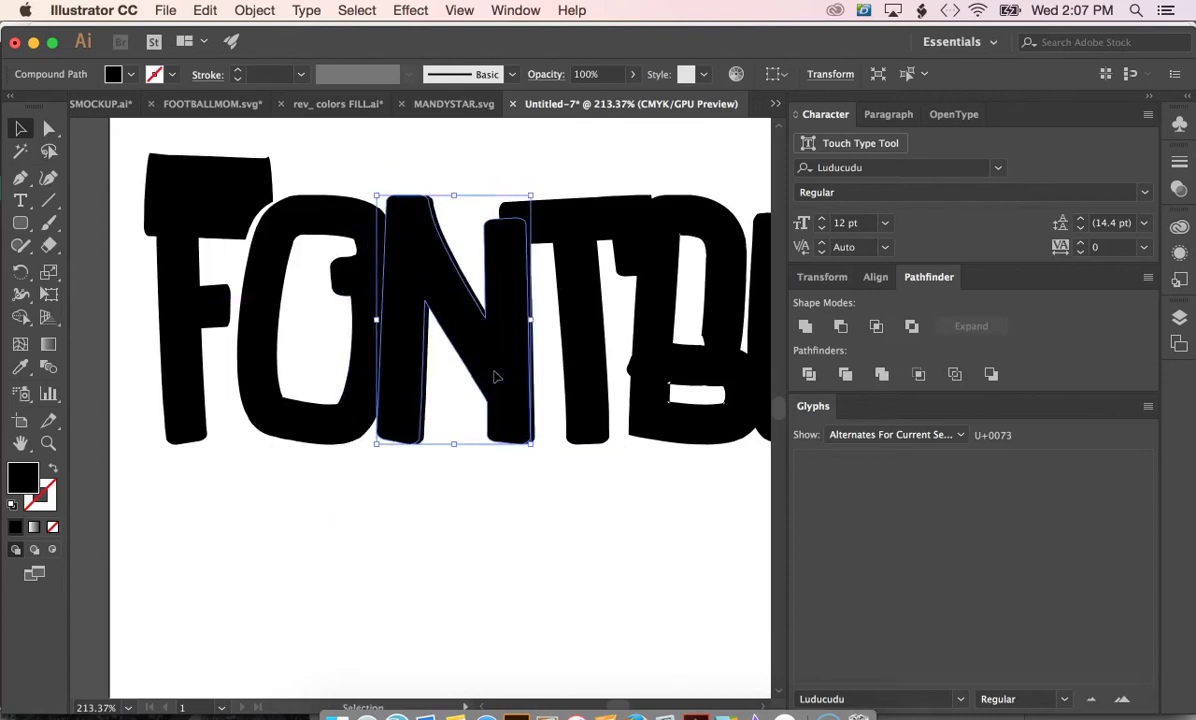
{"action": "left_click", "coordinate": [345, 212], "text": "shift"}
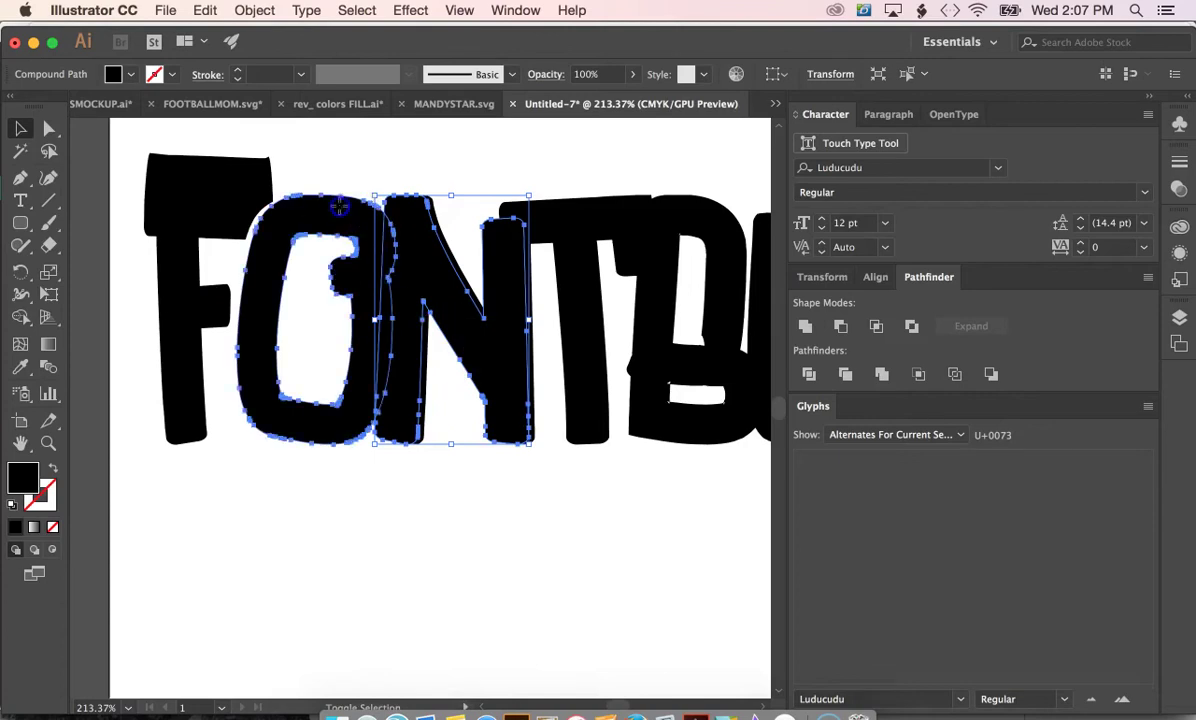
{"action": "left_click", "coordinate": [841, 328]}
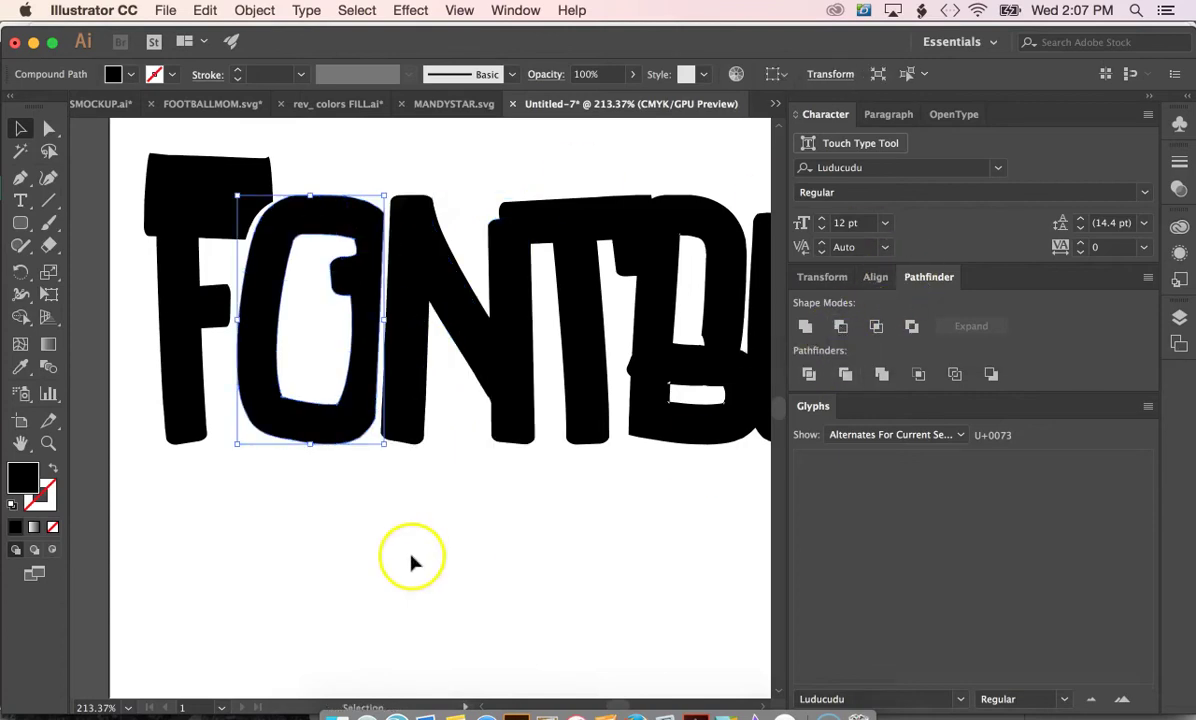
{"action": "left_click", "coordinate": [360, 552]}
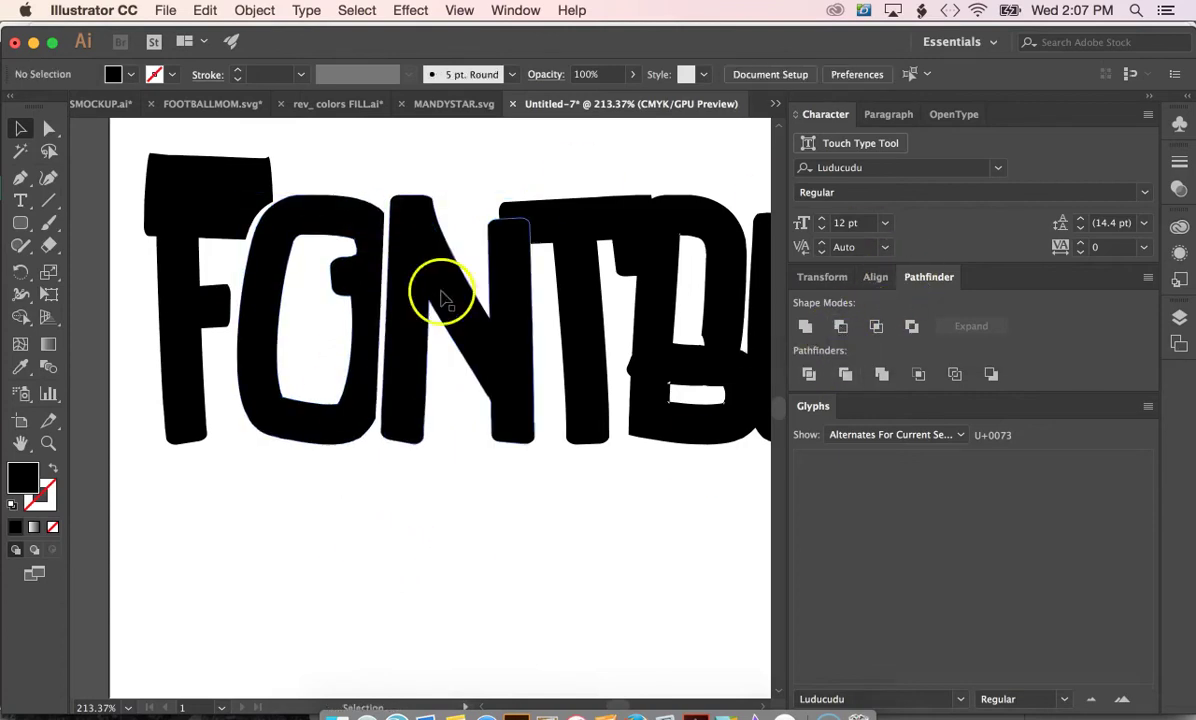
Duplicate the T and place the copy over the original, offset slightly to the left.
{"action": "left_click", "coordinate": [588, 336]}
{"action": "left_click_drag", "start_coordinate": [586, 333], "coordinate": [426, 421]}
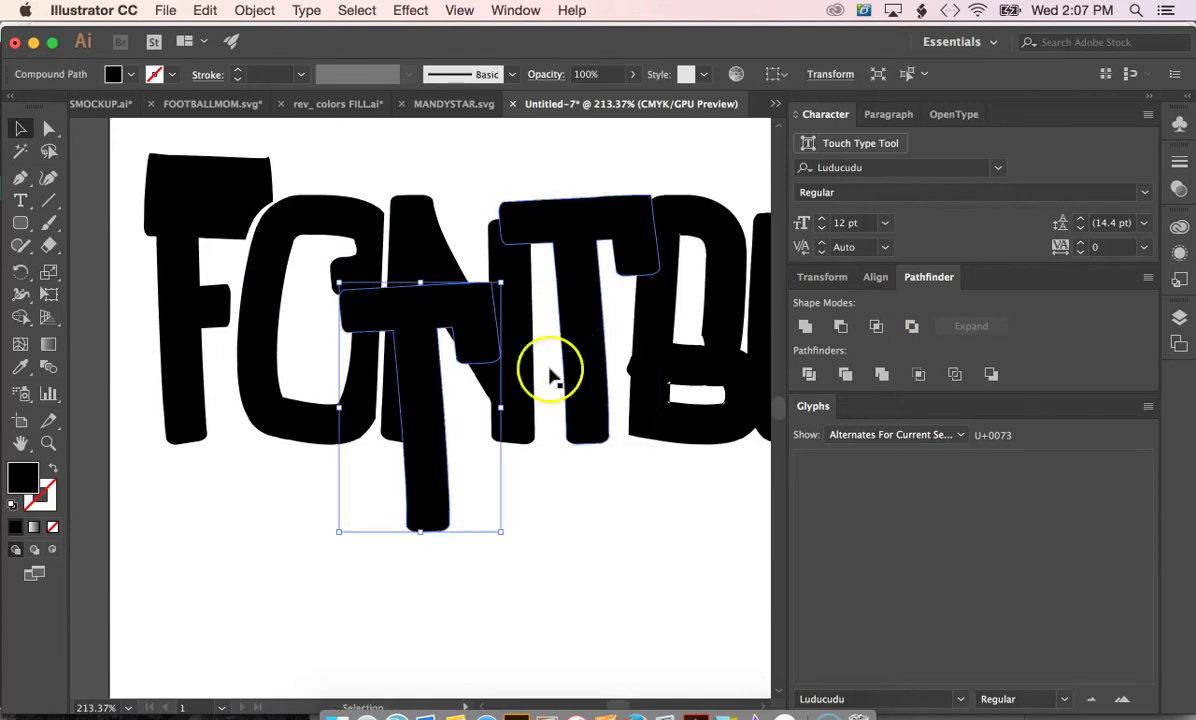
{"action": "left_click_drag", "start_coordinate": [427, 475], "coordinate": [587, 392]}
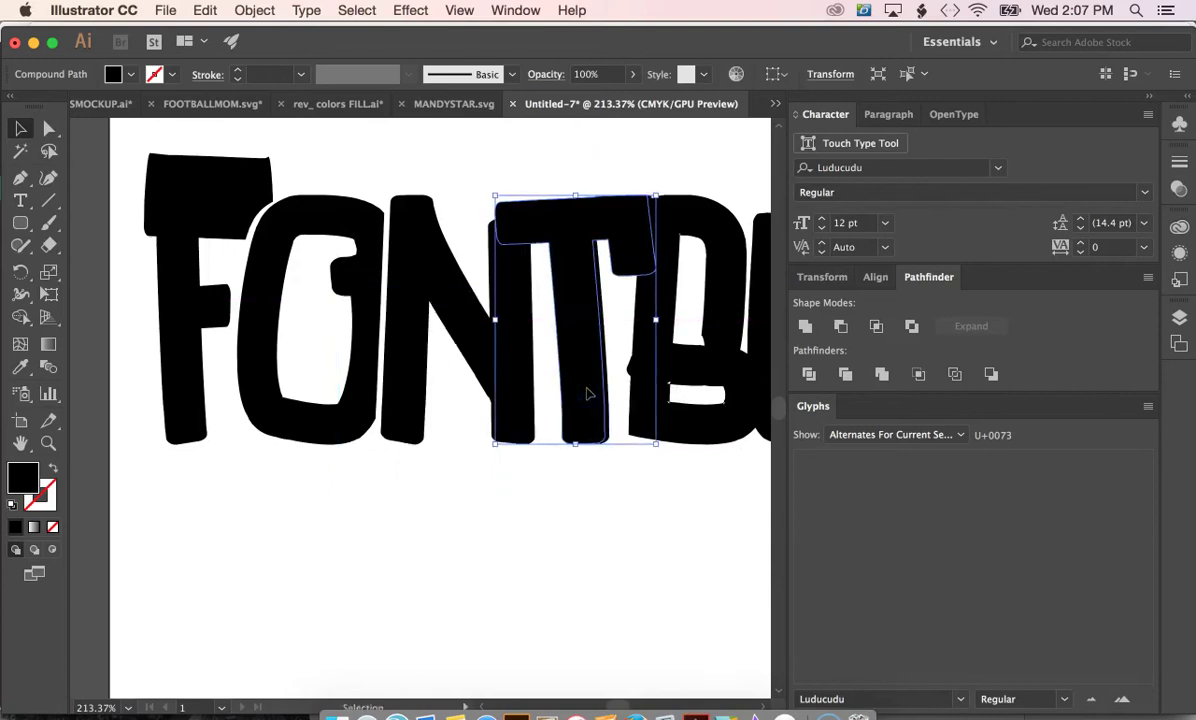
Try to subtract the T copy from the first N with Minus Front.
{"action": "left_click", "coordinate": [478, 336], "text": "shift"}
{"action": "left_click", "coordinate": [841, 326]}
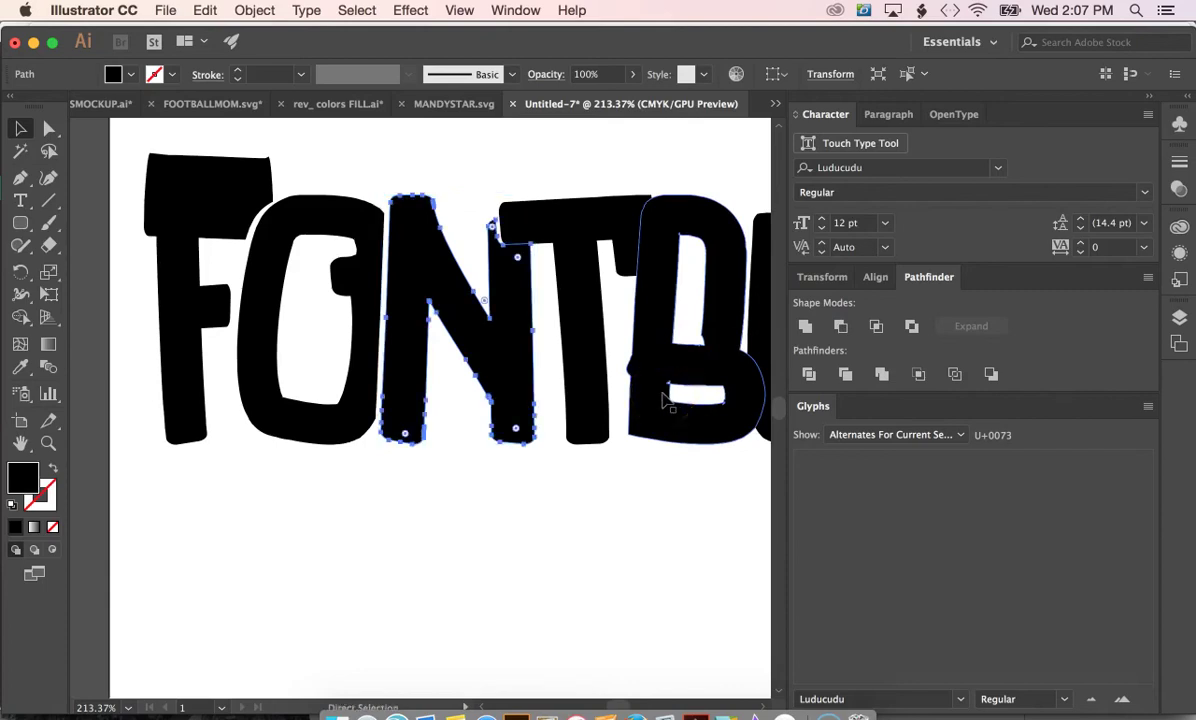
{"action": "key", "text": "super+z"}
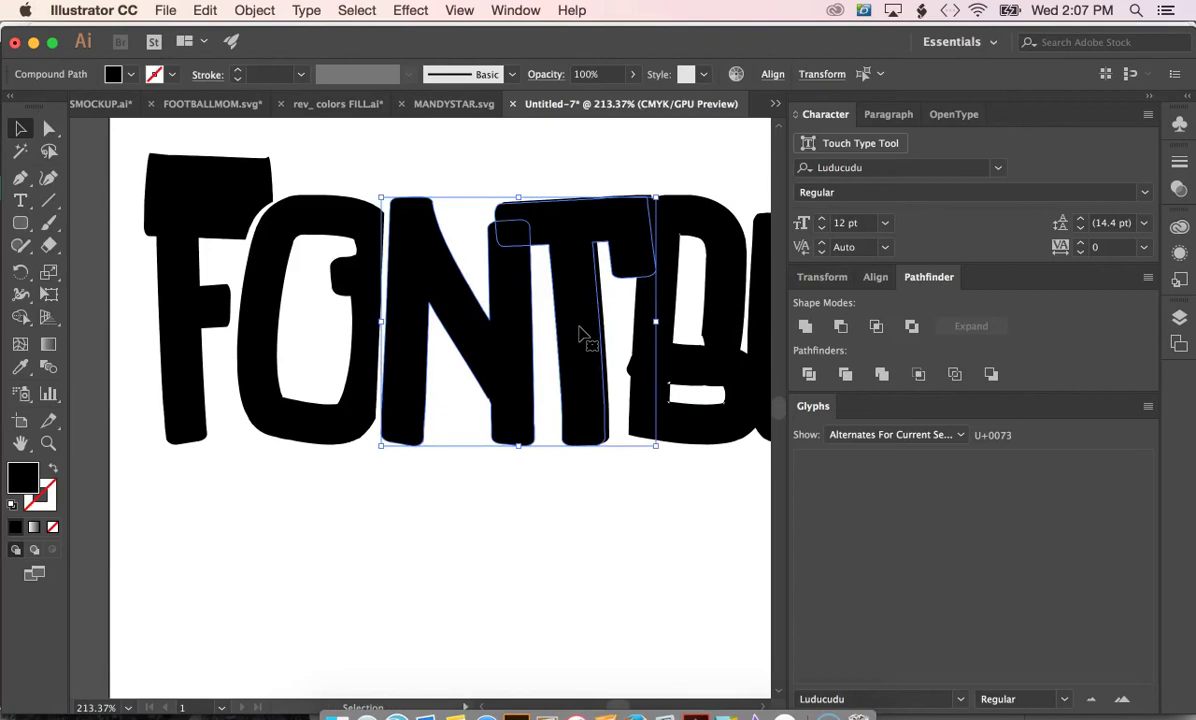
Nudge the T copy slightly down and subtract it from the first N with Minus Front.
{"action": "left_click", "coordinate": [583, 333], "text": "shift"}
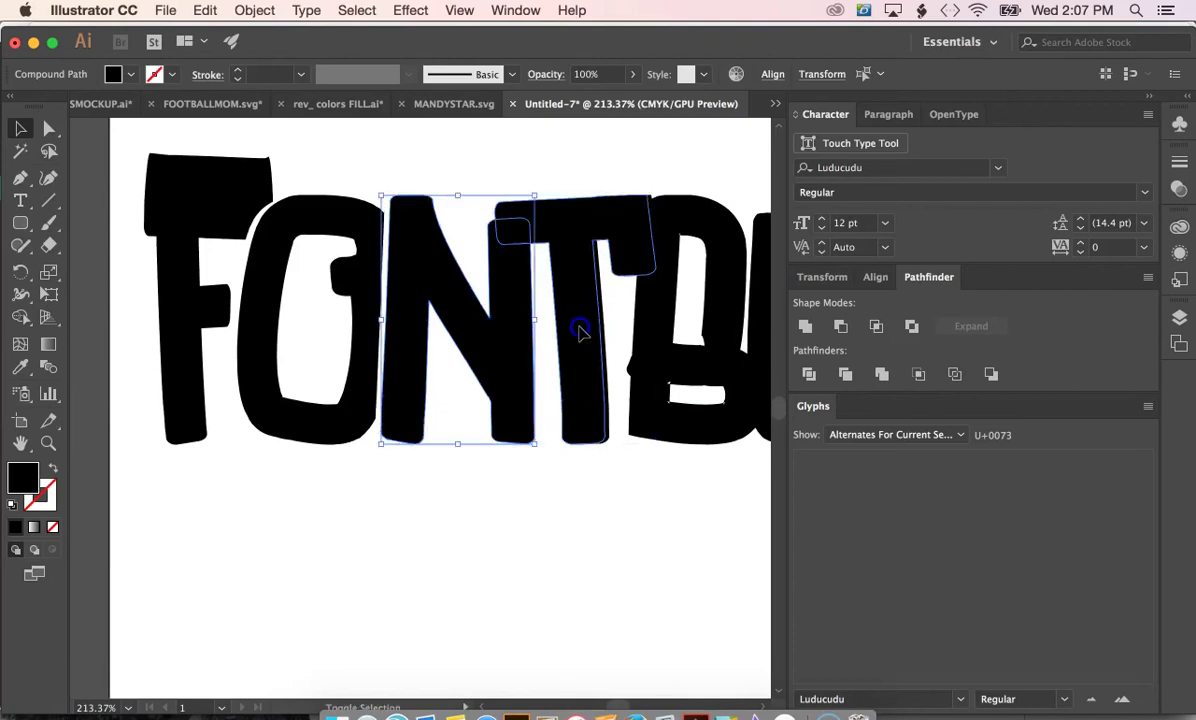
{"action": "left_click", "coordinate": [571, 494]}
{"action": "left_click", "coordinate": [580, 408]}
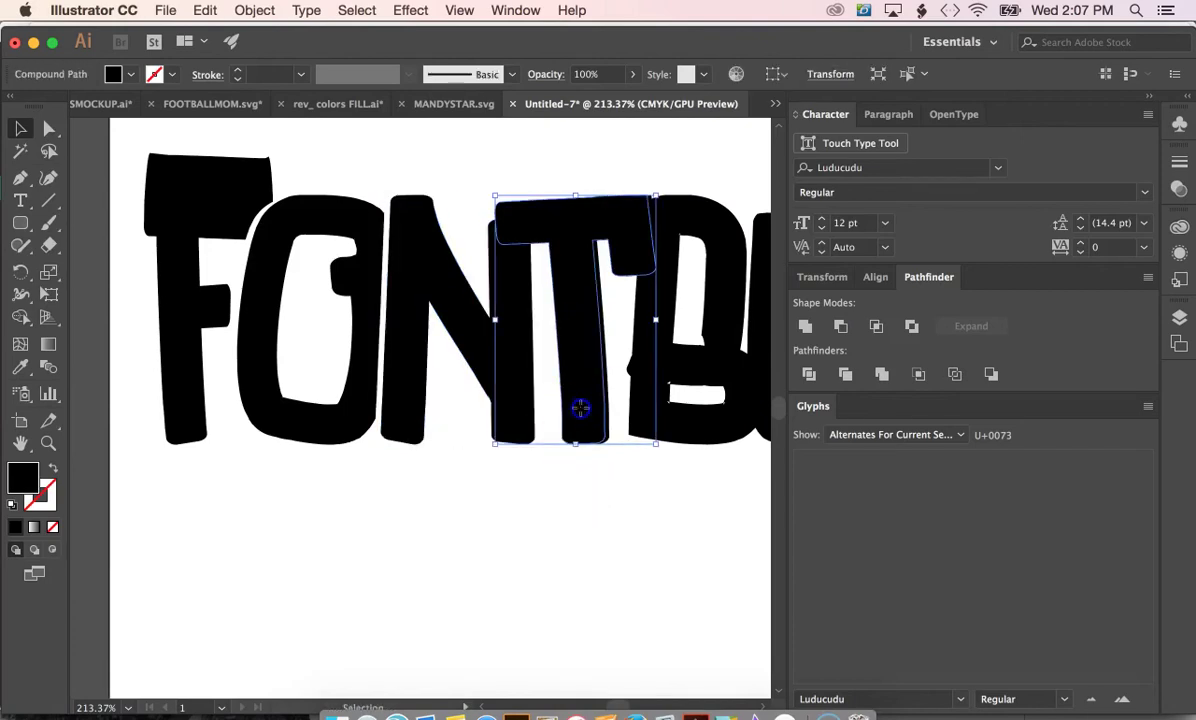
{"action": "key", "text": "Down"}
{"action": "key", "text": "Down"}
{"action": "key", "text": "Down"}
{"action": "key", "text": "Down"}
{"action": "left_click", "coordinate": [488, 345], "text": "shift"}
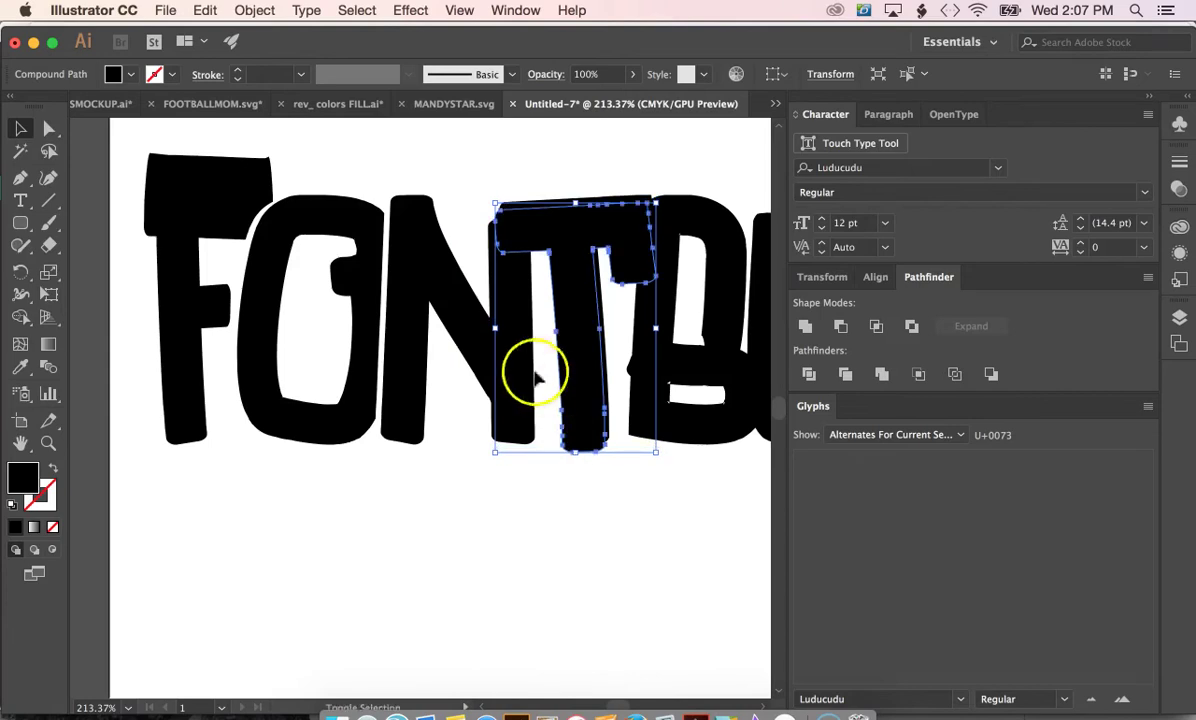
{"action": "left_click", "coordinate": [838, 326]}
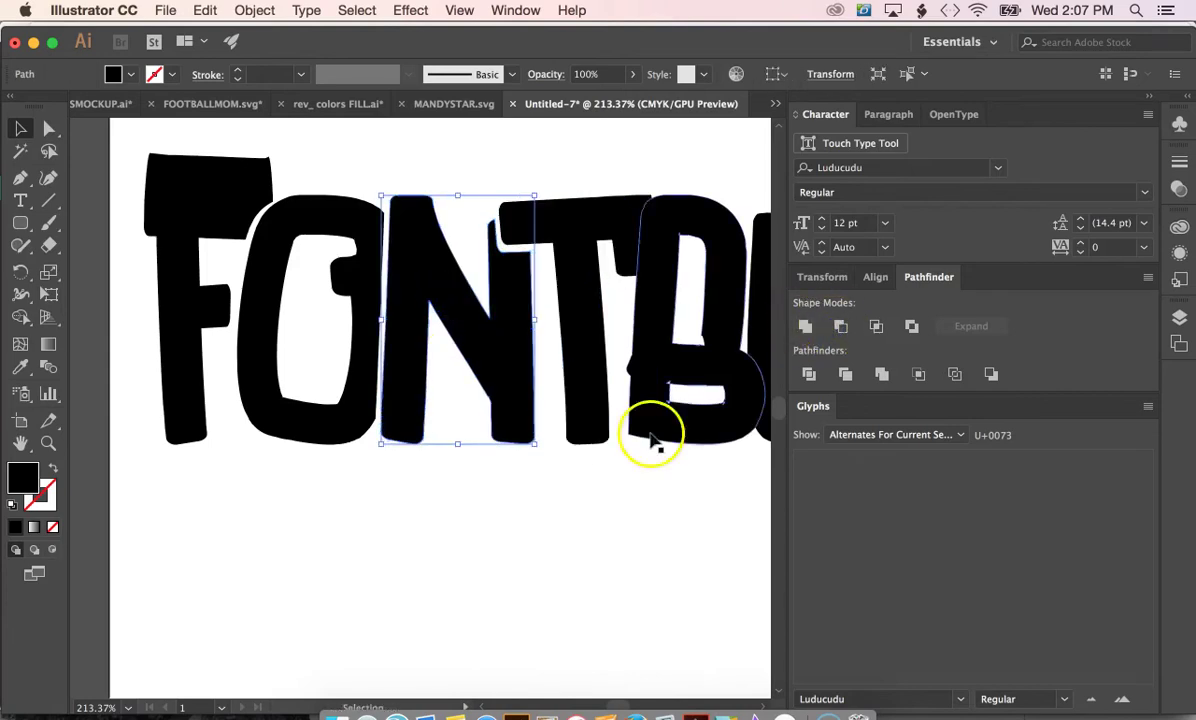
Duplicate the B, offset the copy slightly left and down, and subtract it from the T with Minus Front.
{"action": "left_click", "coordinate": [666, 359]}
{"action": "right_click", "coordinate": [662, 360]}
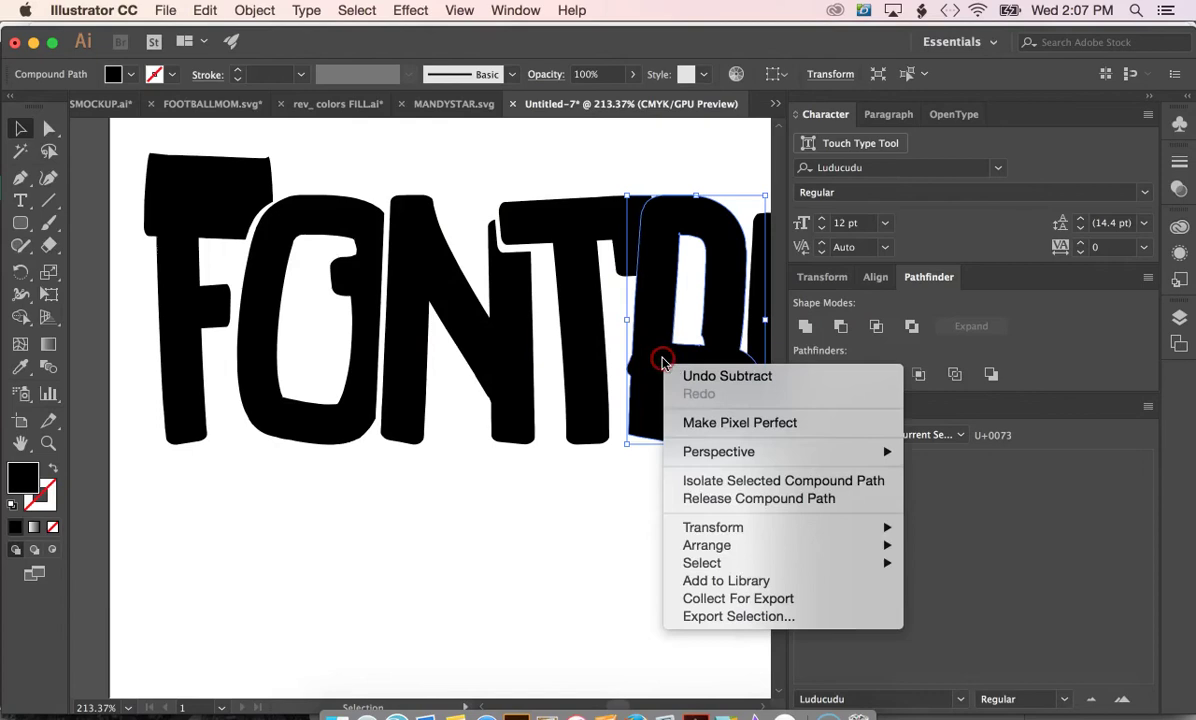
{"action": "left_click", "coordinate": [562, 543]}
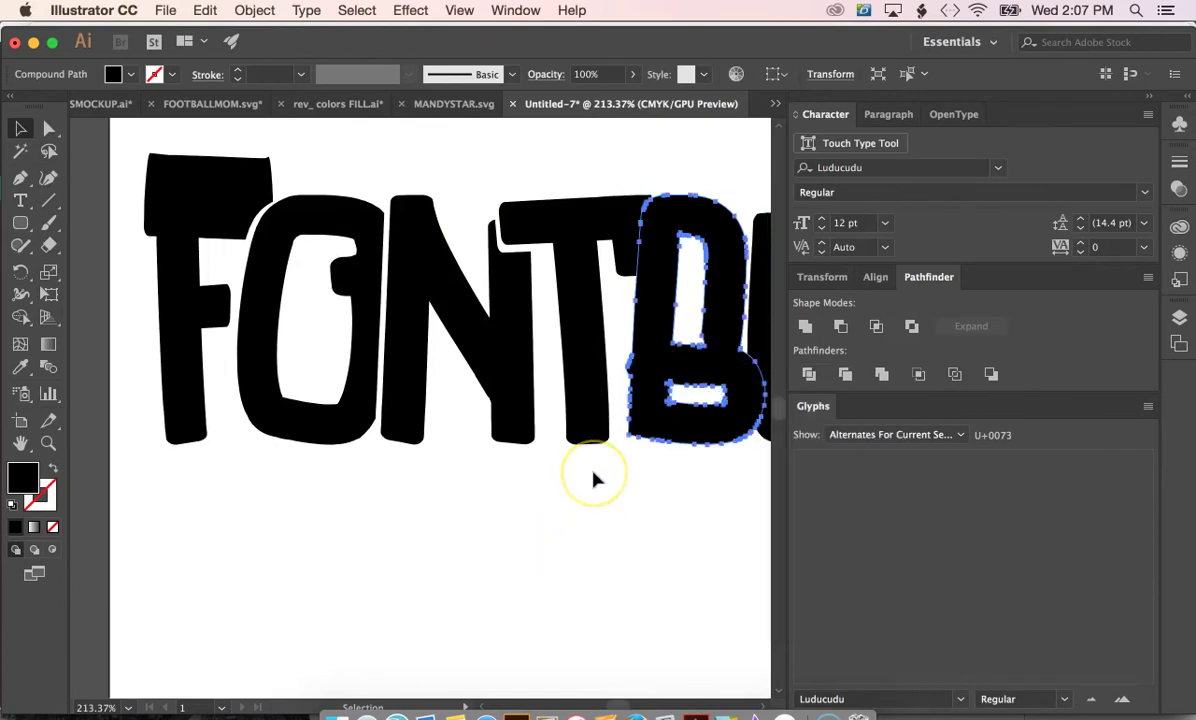
{"action": "left_click_drag", "start_coordinate": [764, 342], "coordinate": [735, 398]}
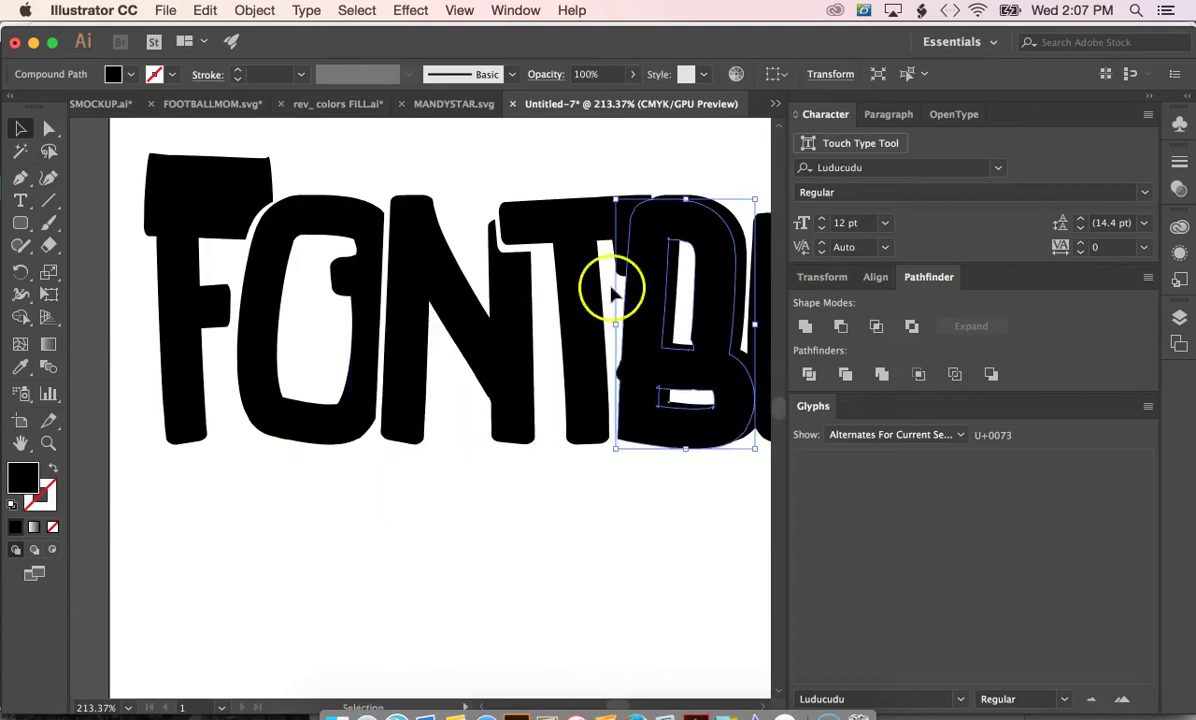
{"action": "left_click", "coordinate": [560, 222], "text": "shift"}
{"action": "left_click", "coordinate": [840, 327]}
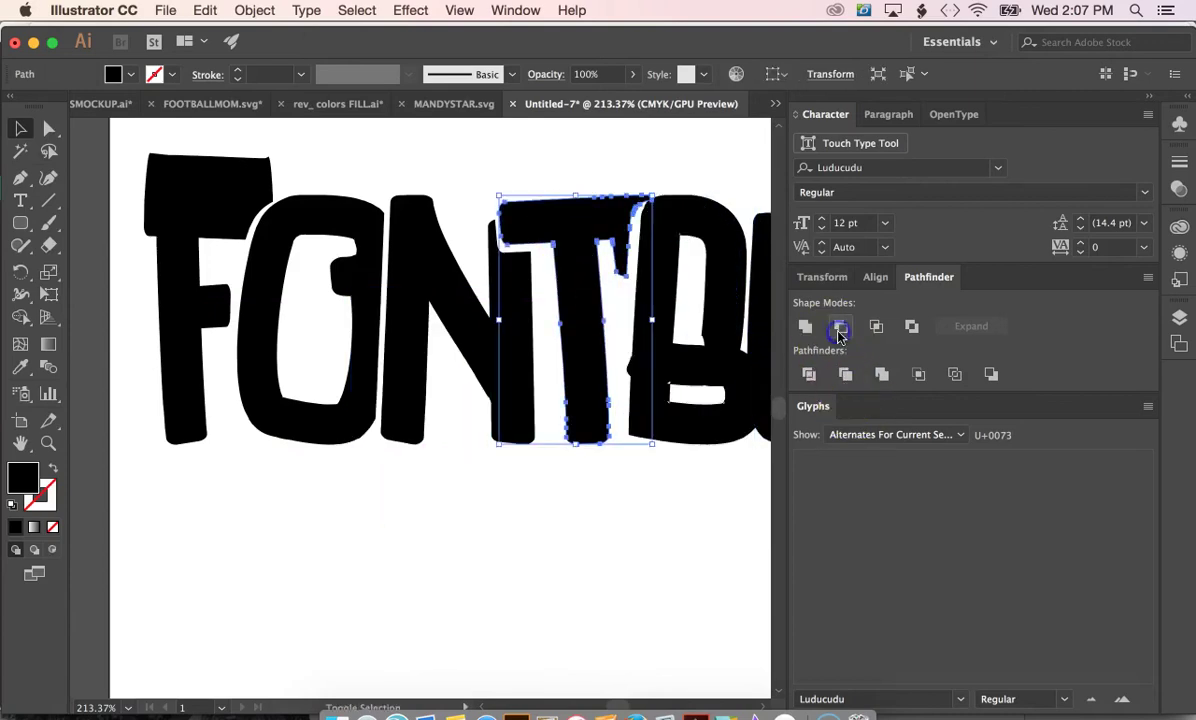
Duplicate the U, offset the copy slightly left and down, and subtract it from the B with Minus Front.
{"action": "scroll", "coordinate": [662, 488], "scroll_direction": "right", "scroll_amount": 5}
{"action": "left_click", "coordinate": [613, 440]}
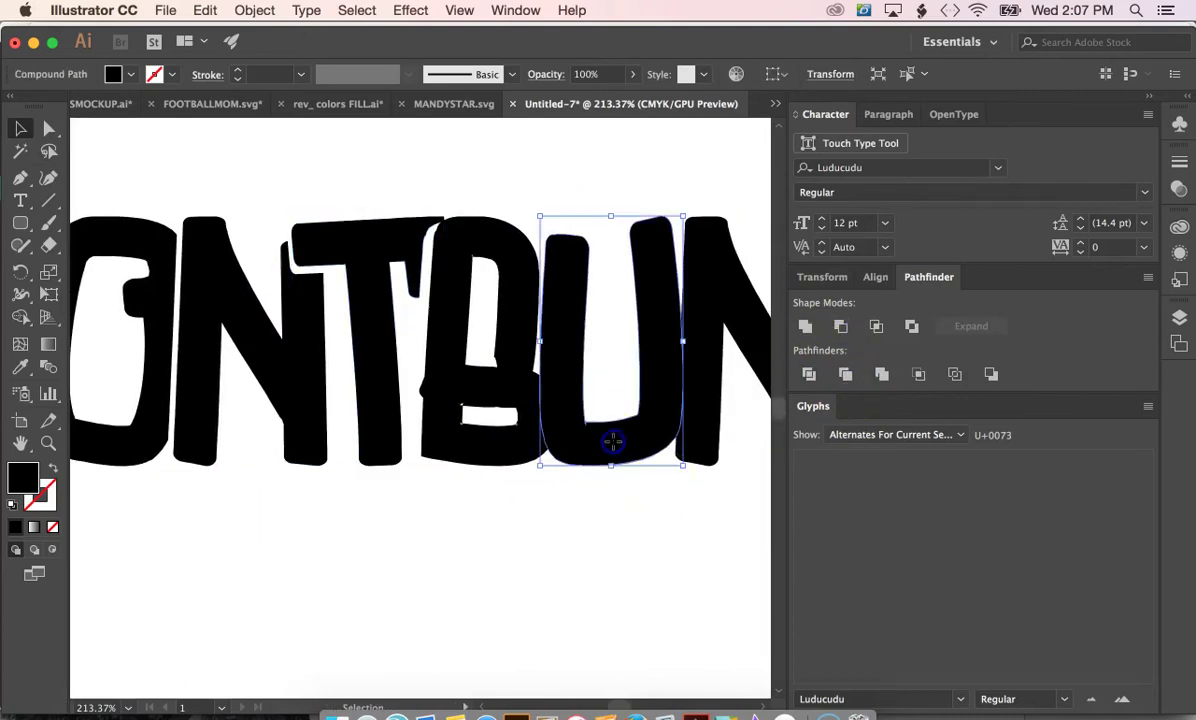
{"action": "left_click_drag", "start_coordinate": [613, 440], "coordinate": [640, 452]}
{"action": "left_click", "coordinate": [473, 532]}
{"action": "left_click", "coordinate": [507, 355], "text": "shift"}
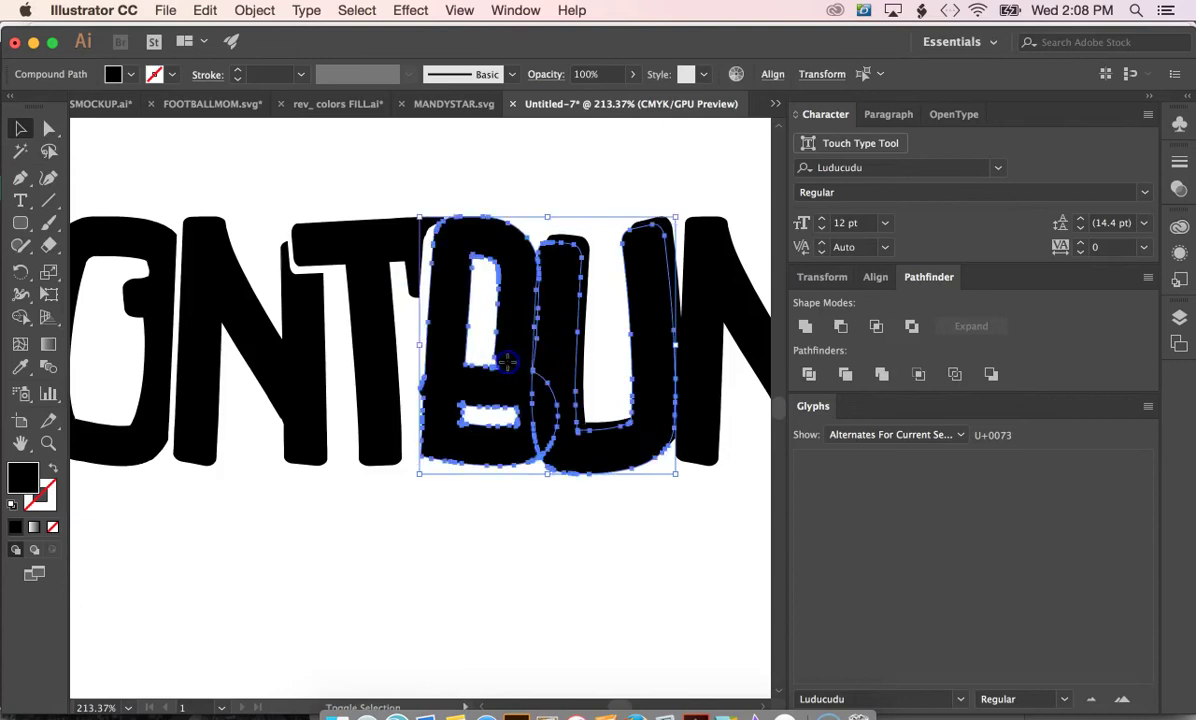
{"action": "left_click", "coordinate": [838, 328]}
Duplicate the second N, offset the copy slightly left and down, and subtract it from the U with Minus Front.
{"action": "scroll", "coordinate": [550, 492], "scroll_direction": "right", "scroll_amount": 5}
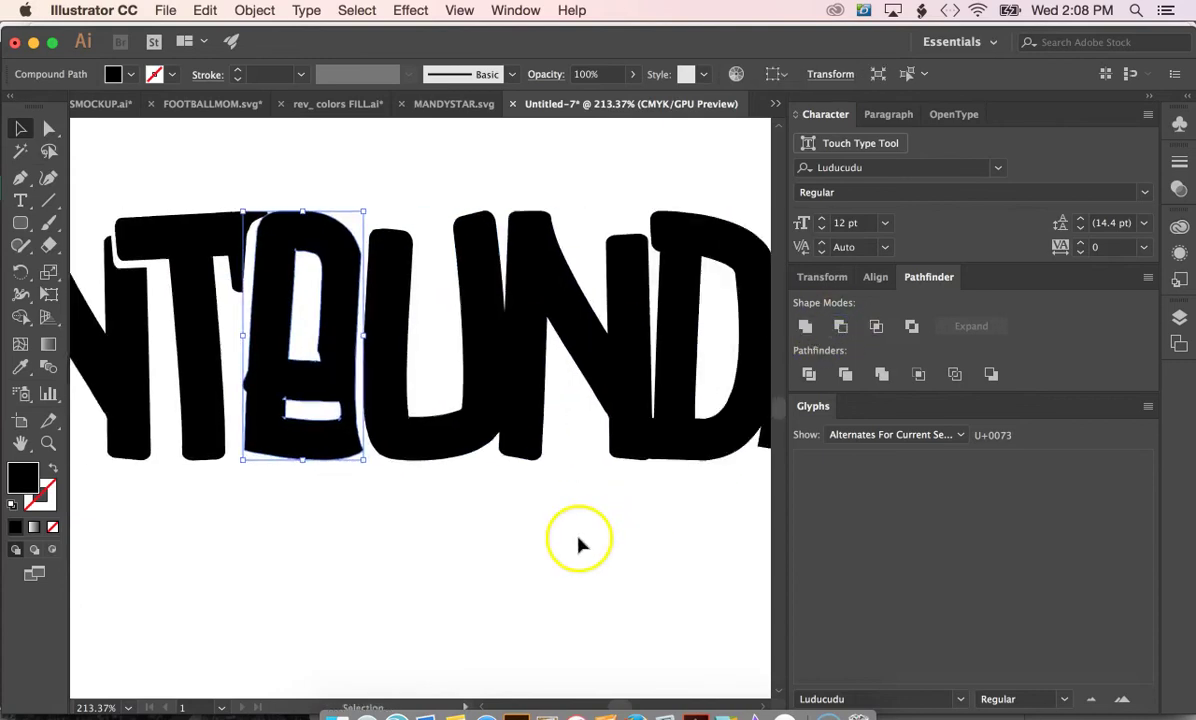
{"action": "left_click", "coordinate": [537, 352]}
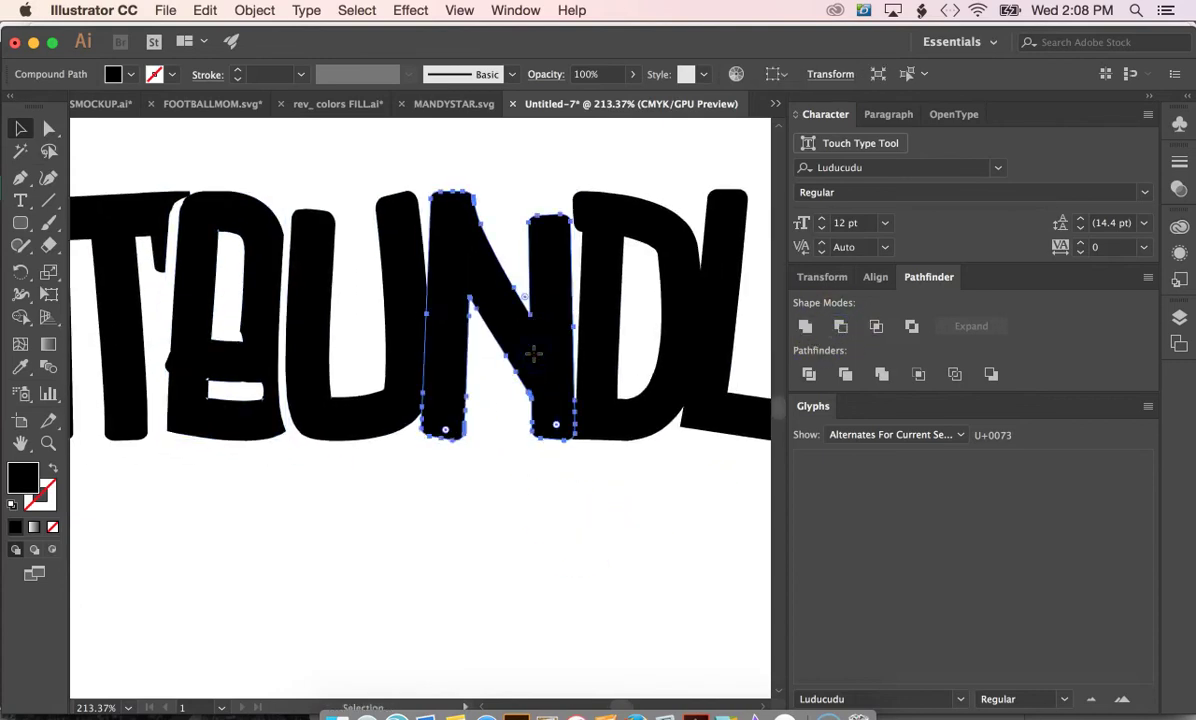
{"action": "left_click_drag", "start_coordinate": [537, 352], "coordinate": [530, 385]}
{"action": "left_click", "coordinate": [374, 422], "text": "shift"}
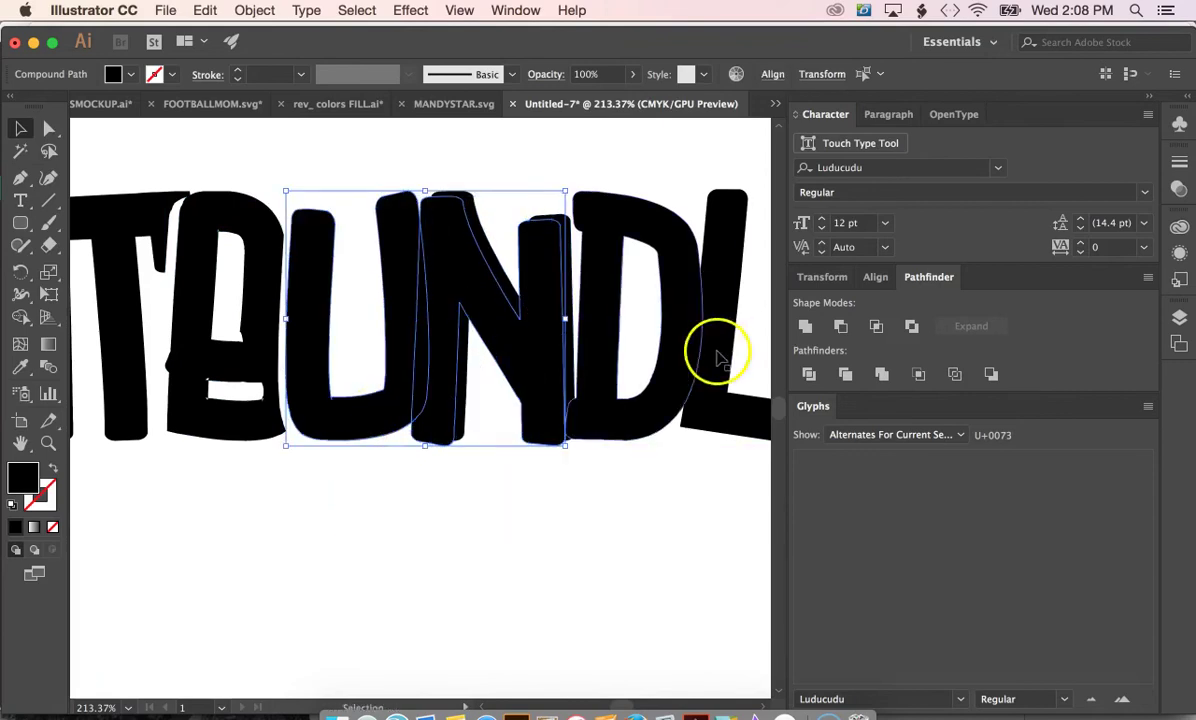
{"action": "left_click", "coordinate": [840, 328]}
{"action": "left_click", "coordinate": [601, 515]}
Duplicate the D, offset the copy slightly left and down, and subtract it from the second N with Minus Front.
{"action": "left_click", "coordinate": [627, 438]}
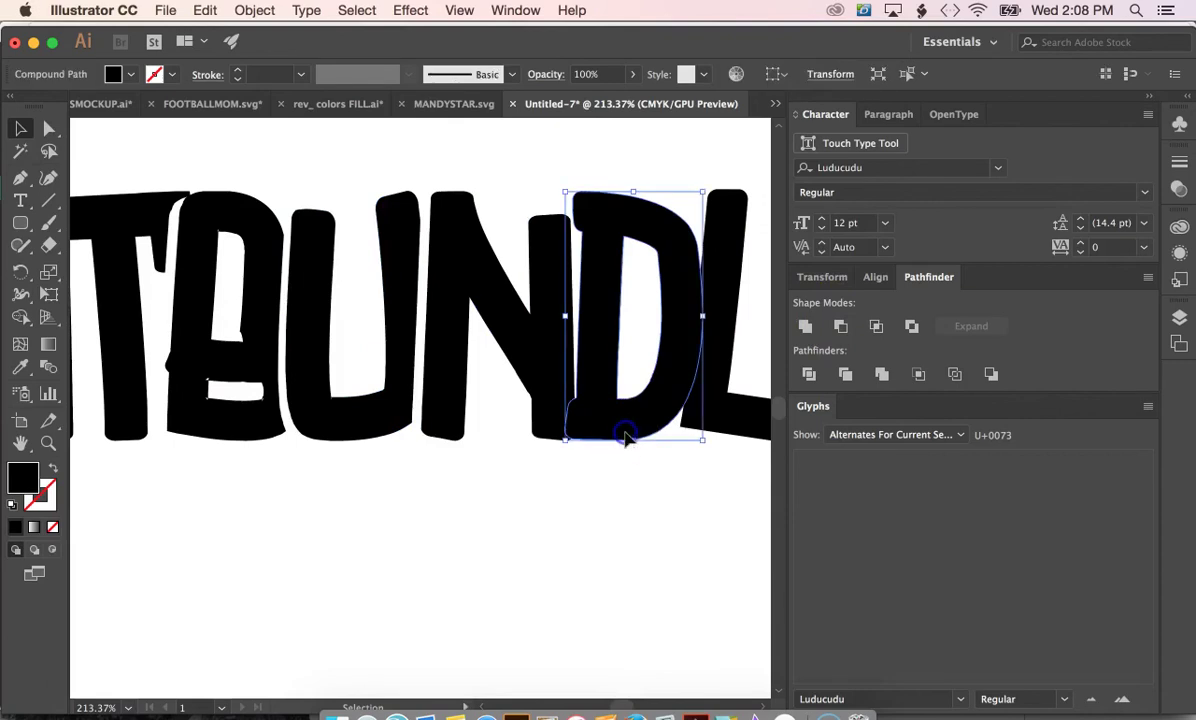
{"action": "key", "text": "a"}
{"action": "left_click_drag", "start_coordinate": [627, 438], "coordinate": [412, 531]}
{"action": "left_click_drag", "start_coordinate": [454, 494], "coordinate": [649, 410]}
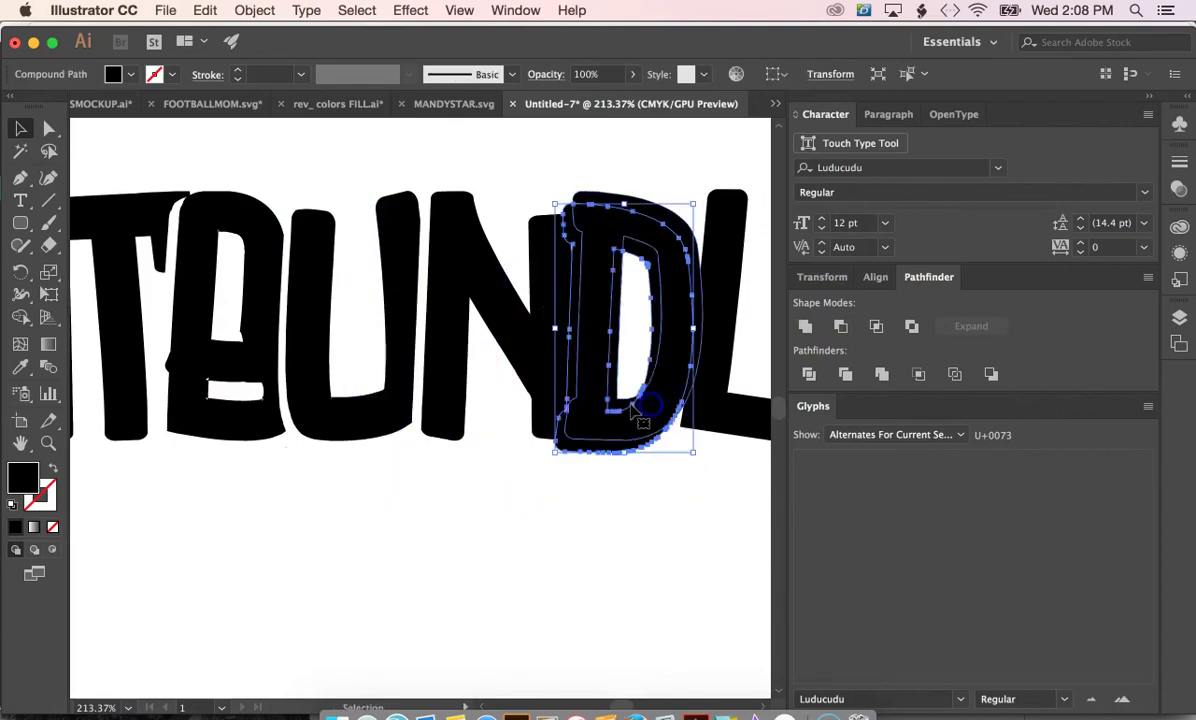
{"action": "left_click", "coordinate": [518, 370], "text": "shift"}
{"action": "left_click", "coordinate": [841, 326]}
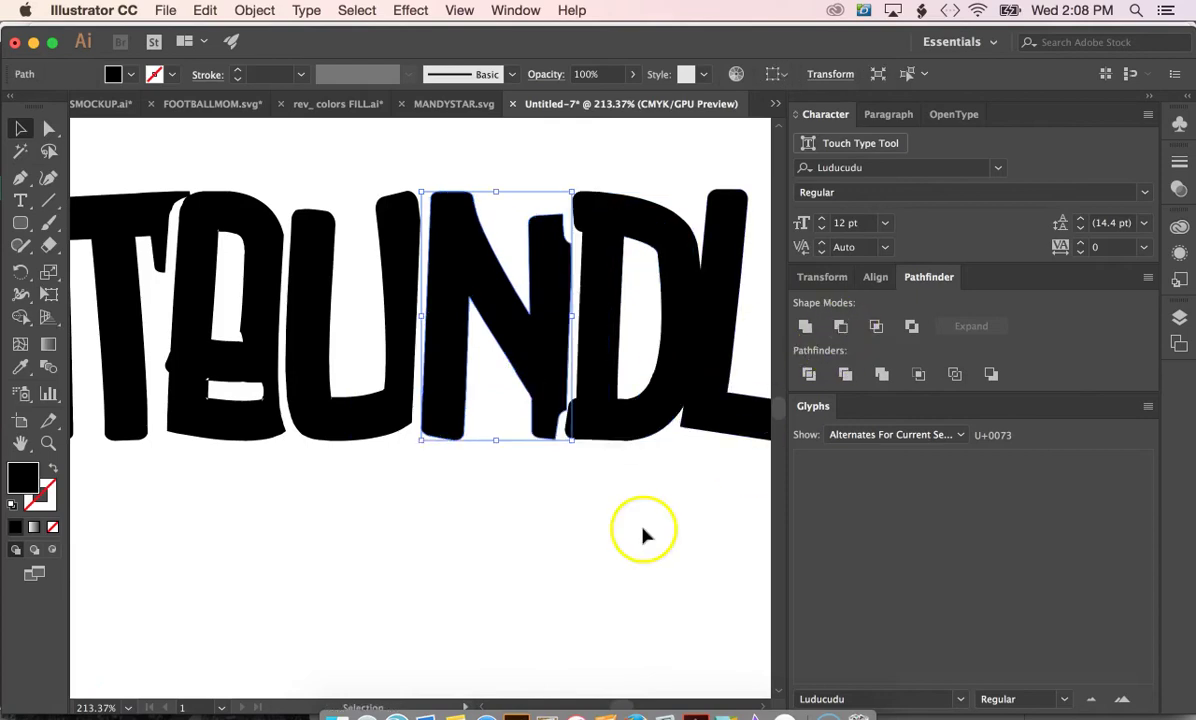
Duplicate the L, shift the copy slightly left of the original, and subtract it from the D with Minus Front.
{"action": "scroll", "coordinate": [643, 530], "scroll_direction": "right", "scroll_amount": 4}
{"action": "scroll", "coordinate": [643, 530], "scroll_direction": "right", "scroll_amount": 1}
{"action": "left_click", "coordinate": [548, 405]}
{"action": "key", "text": "super+c"}
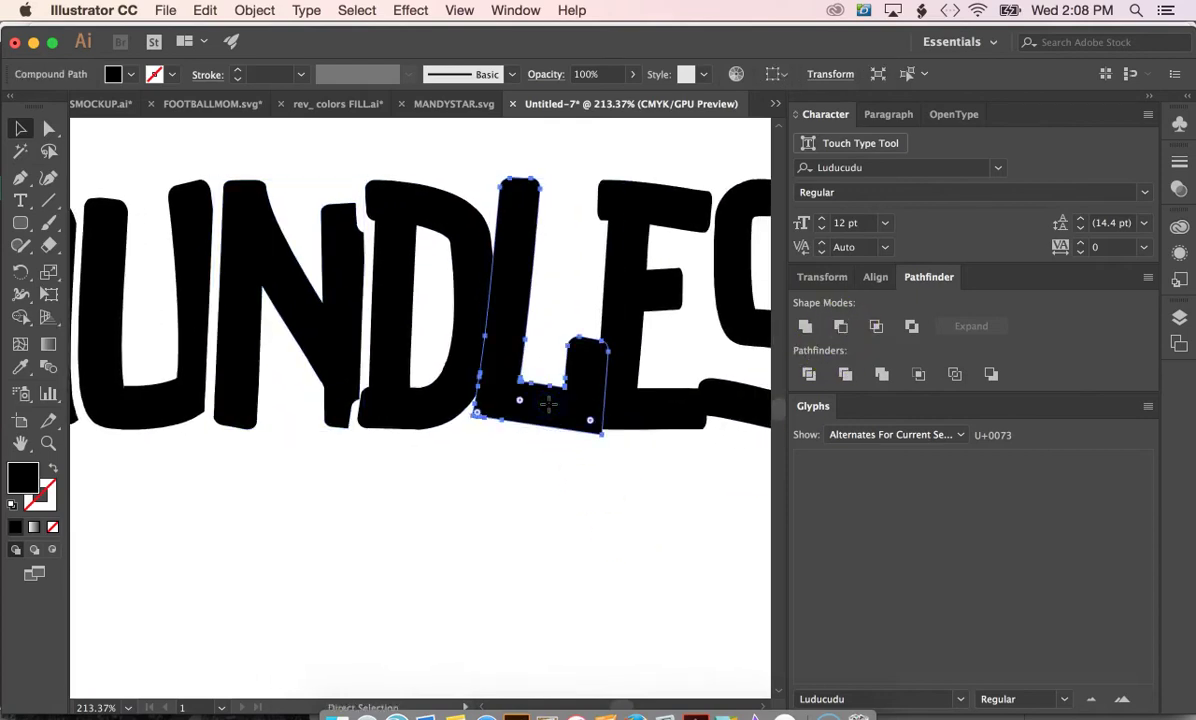
{"action": "key", "text": "super+v"}
{"action": "mouse_move", "coordinate": [564, 409]}
{"action": "left_mouse_down"}
{"action": "mouse_move", "coordinate": [556, 428]}
{"action": "mouse_move", "coordinate": [548, 406]}
{"action": "left_mouse_up"}
{"action": "left_click", "coordinate": [422, 400], "text": "shift"}
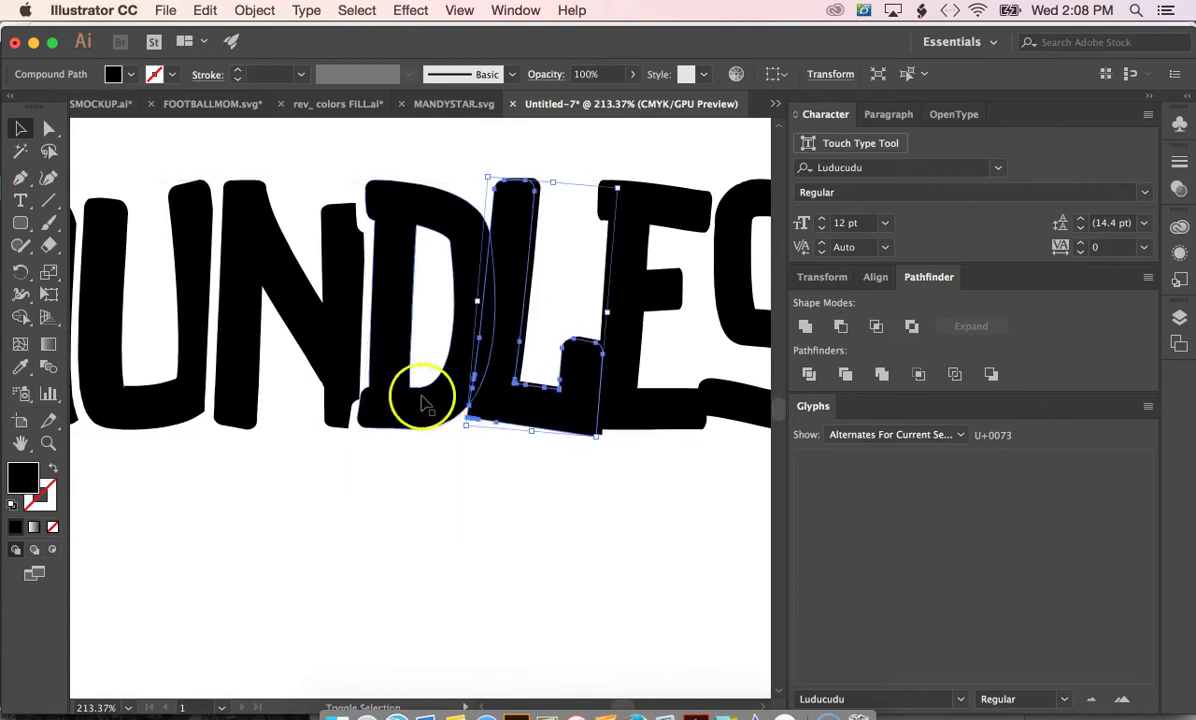
{"action": "left_click", "coordinate": [841, 326]}
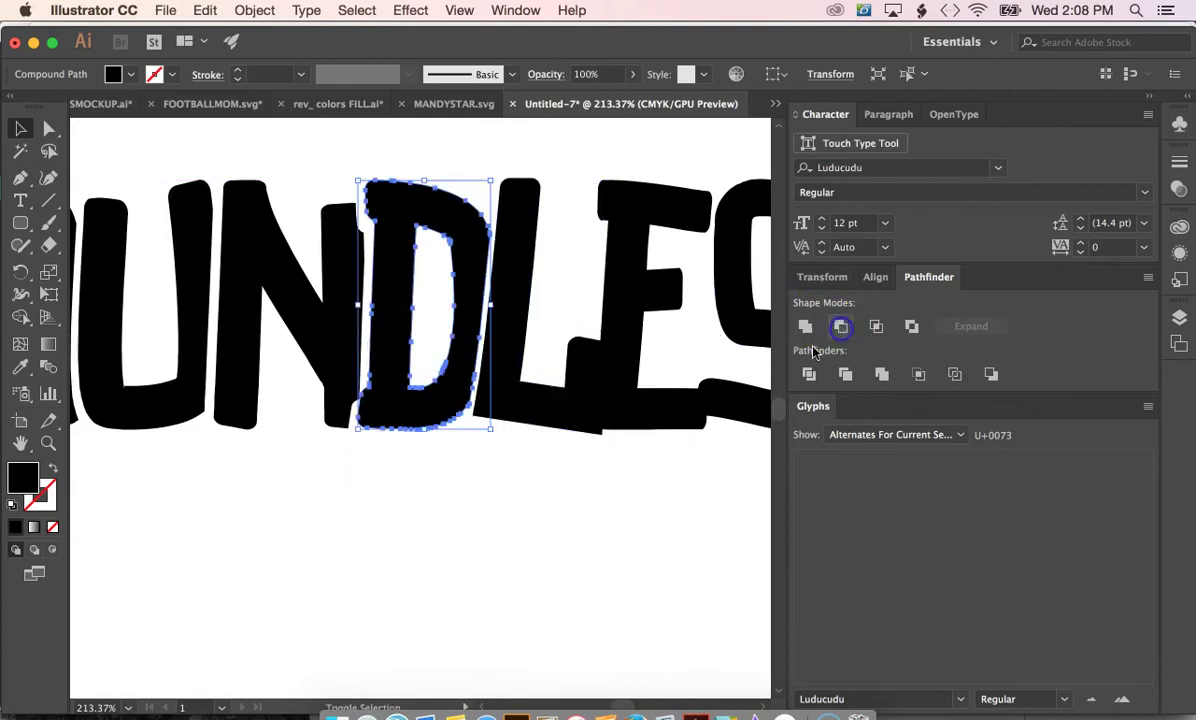
Duplicate the E, offset the copy slightly left and down, and subtract it from the L with Minus Front.
{"action": "left_click", "coordinate": [649, 410]}
{"action": "key", "text": "super+c"}
{"action": "key", "text": "super+v"}
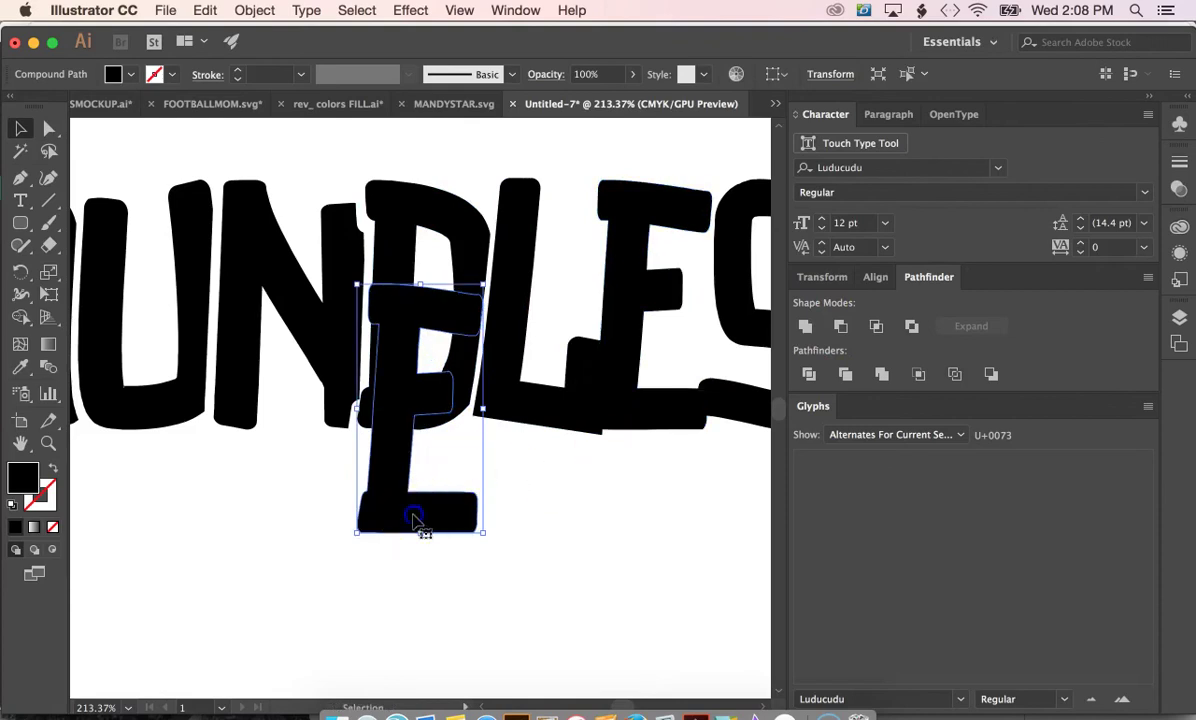
{"action": "left_click_drag", "start_coordinate": [413, 520], "coordinate": [636, 422]}
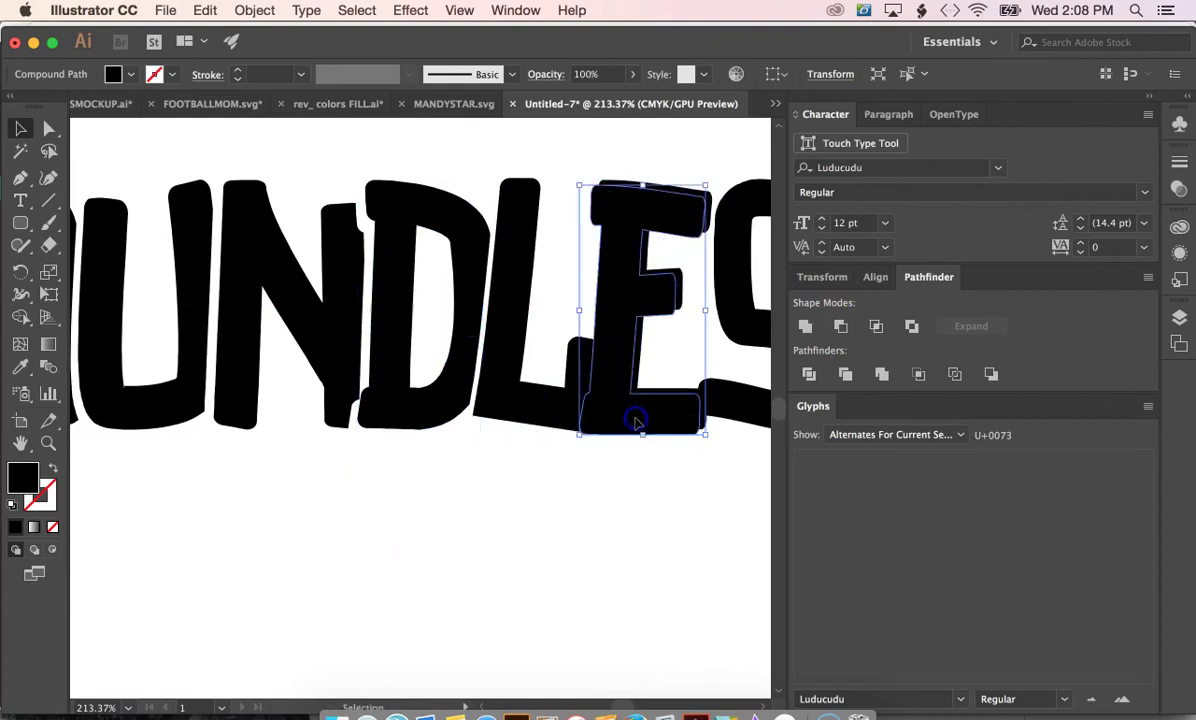
{"action": "left_click", "coordinate": [547, 421], "text": "shift"}
{"action": "left_click", "coordinate": [840, 326]}
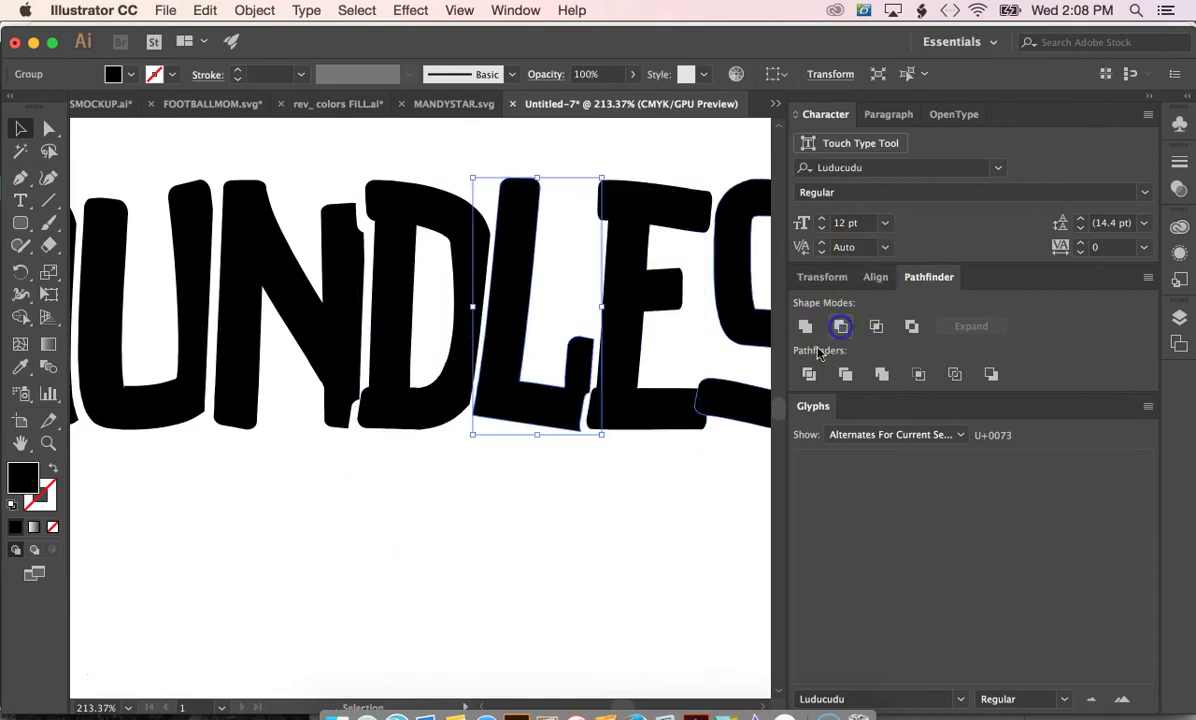
Duplicate the S, offset the copy slightly left and down, and subtract it from the E with Minus Front.
{"action": "scroll", "coordinate": [630, 483], "scroll_direction": "right", "scroll_amount": 5}
{"action": "left_click", "coordinate": [607, 386]}
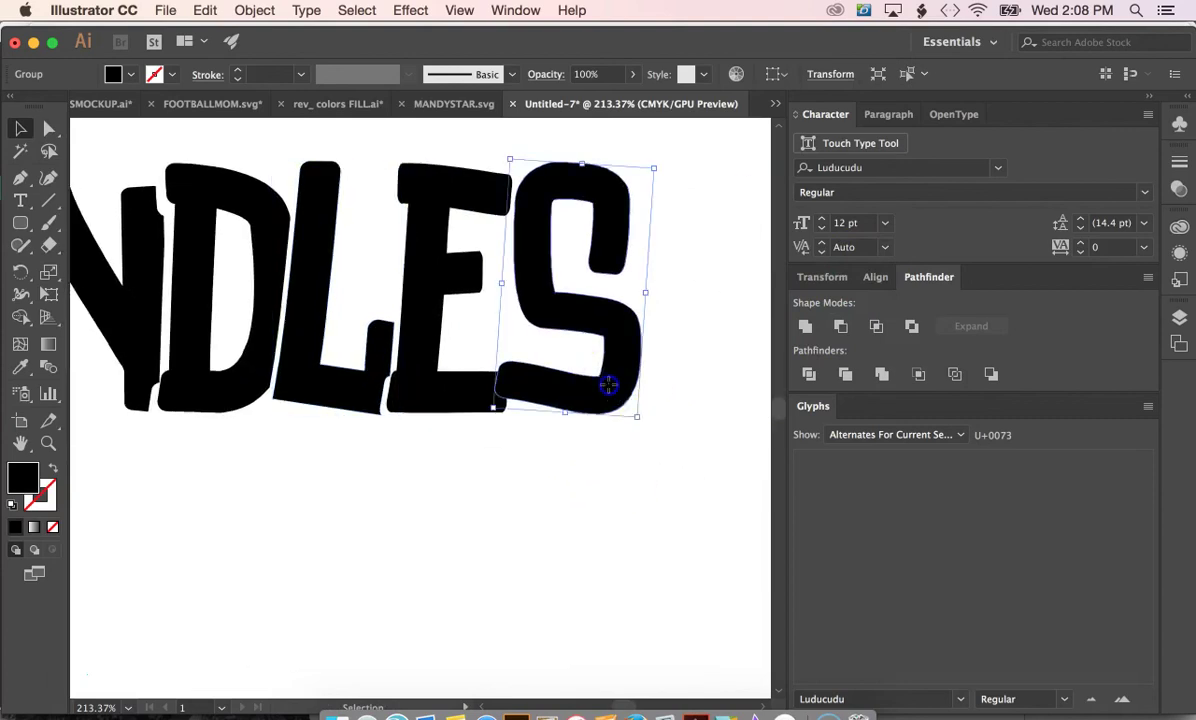
{"action": "key", "text": "a"}
{"action": "mouse_move", "coordinate": [607, 386]}
{"action": "left_mouse_down"}
{"action": "mouse_move", "coordinate": [447, 506]}
{"action": "mouse_move", "coordinate": [587, 408]}
{"action": "mouse_move", "coordinate": [614, 373]}
{"action": "left_mouse_up"}
{"action": "left_click", "coordinate": [466, 393], "text": "shift"}
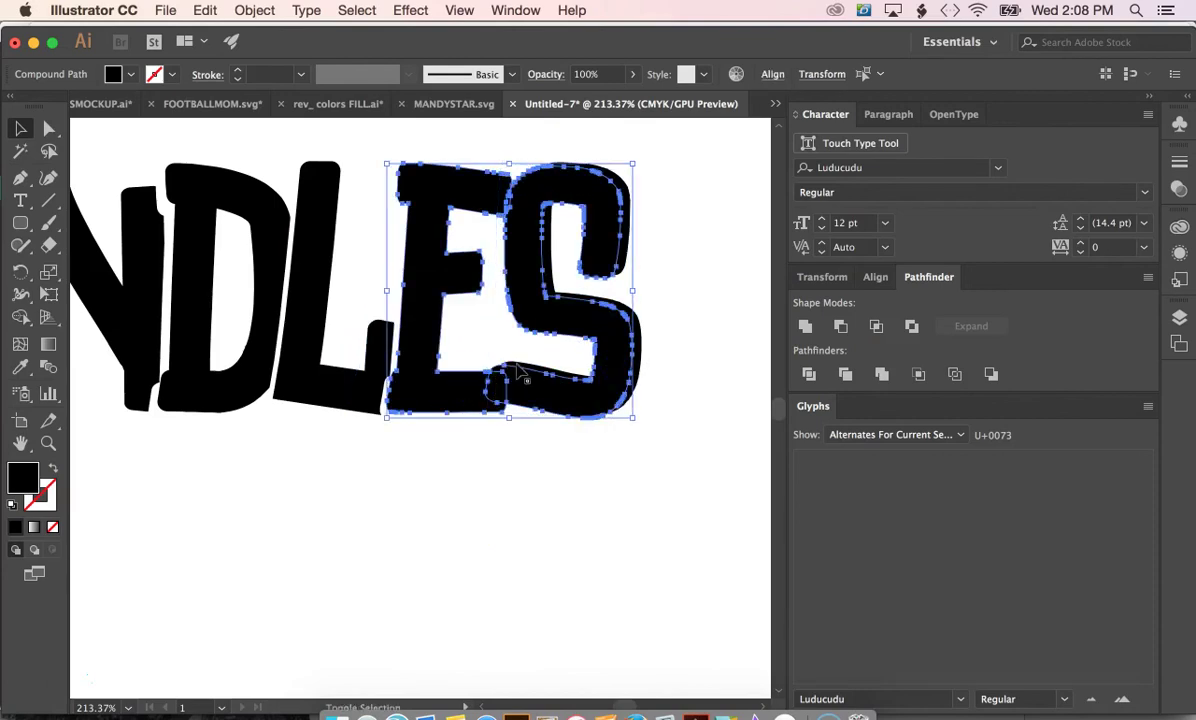
{"action": "left_click", "coordinate": [840, 326]}
{"action": "left_click", "coordinate": [561, 547]}
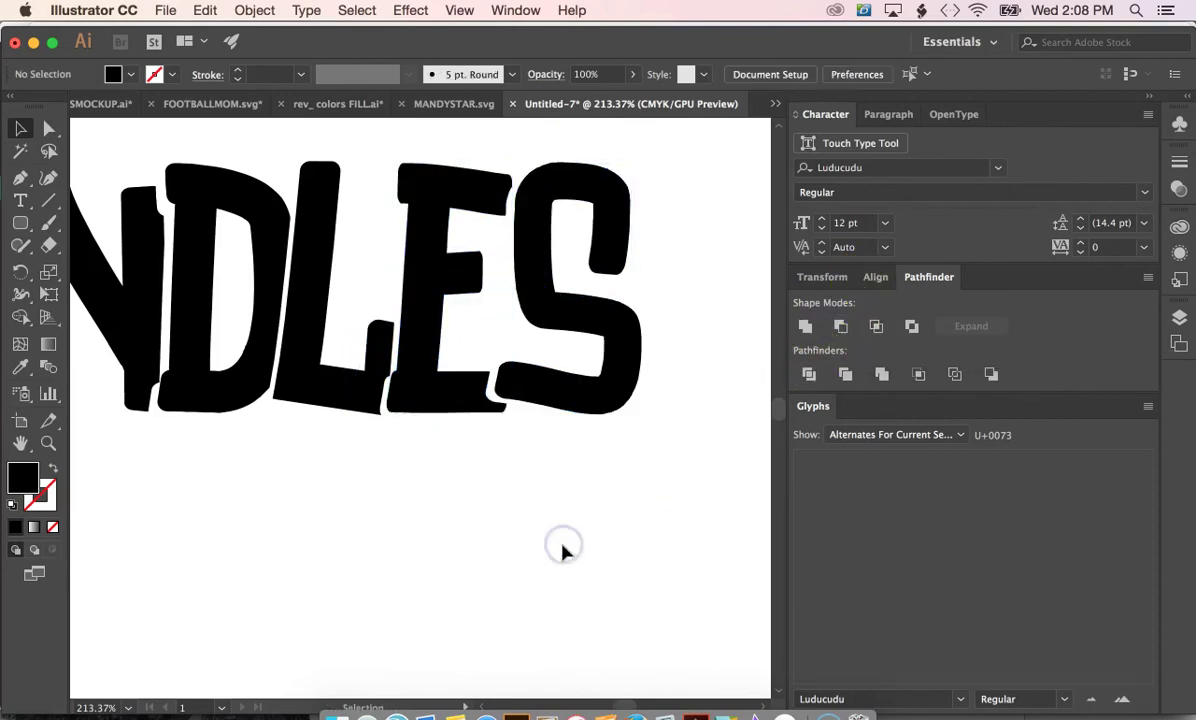
{"action": "key", "text": "super+0"}
{"action": "scroll", "coordinate": [562, 547], "scroll_direction": "down", "scroll_amount": 3}
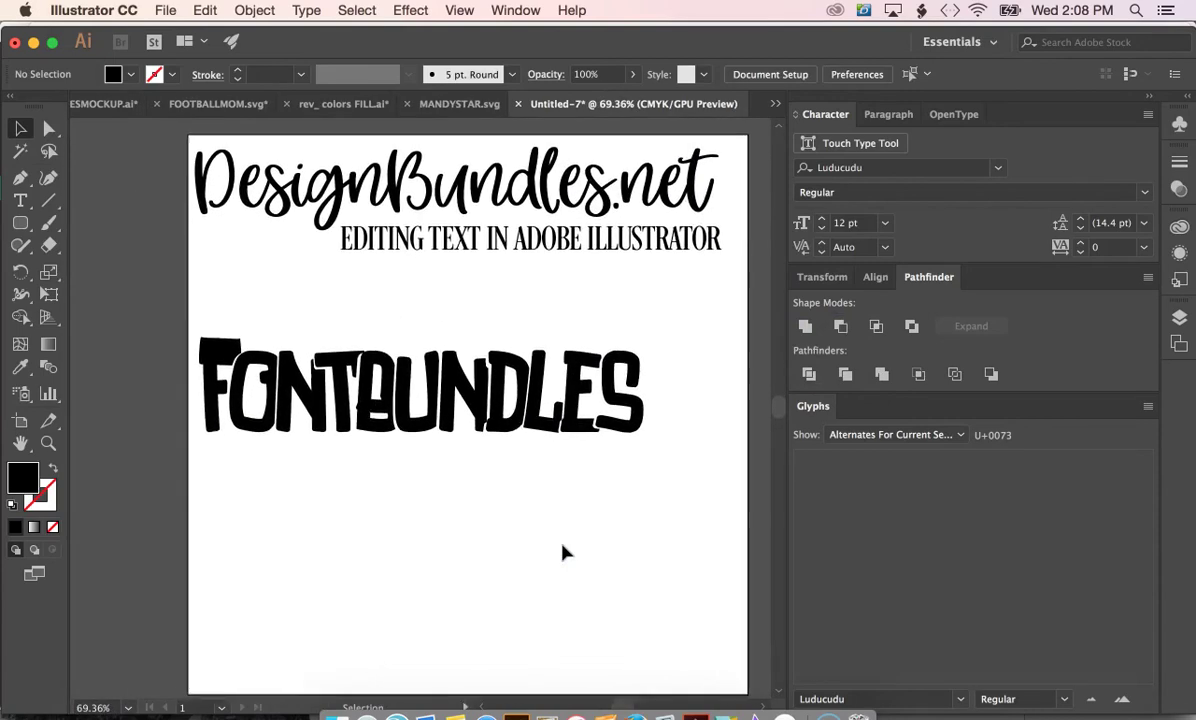
{"action": "left_click", "coordinate": [392, 438]}
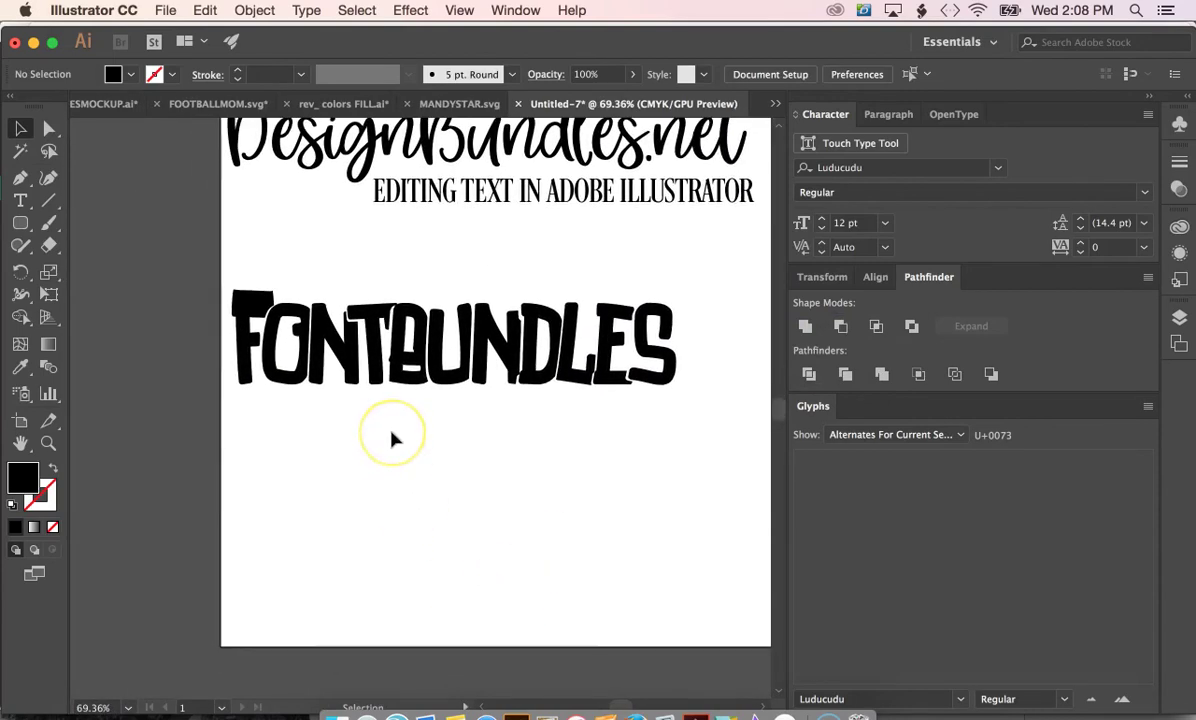
{"action": "left_click", "coordinate": [40, 686]}
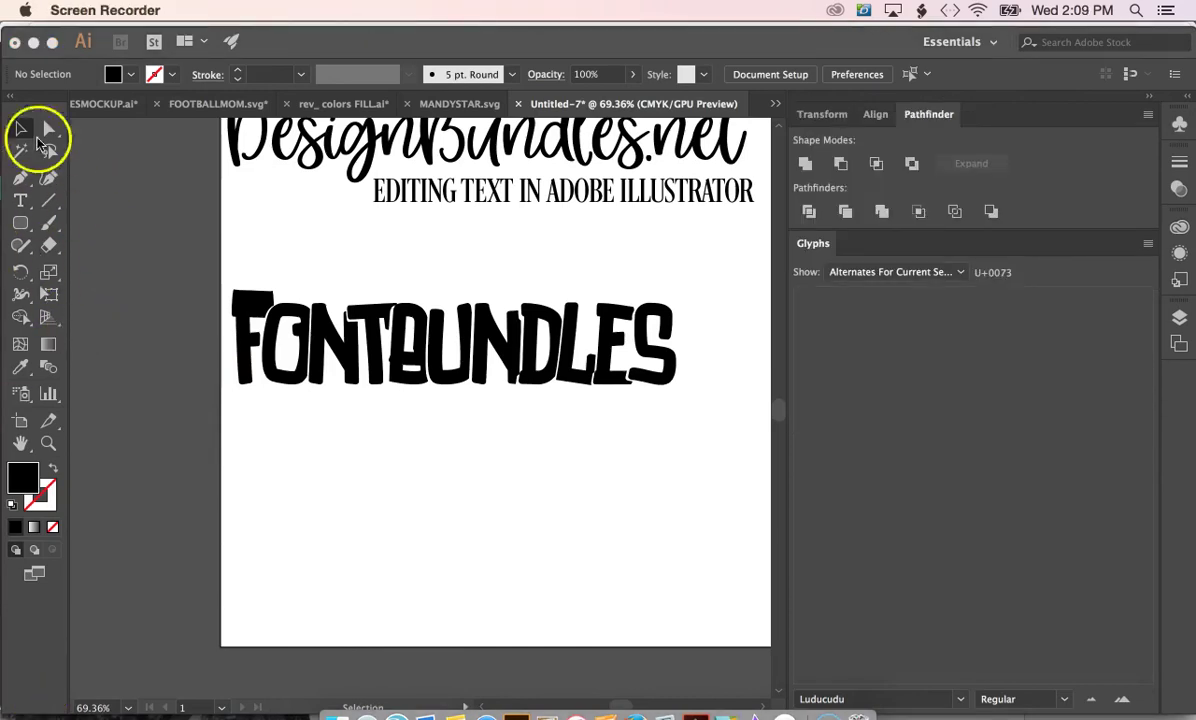
{"action": "left_click", "coordinate": [270, 211]}
Bring back the Character settings for type formatting.
{"action": "left_click", "coordinate": [500, 12]}
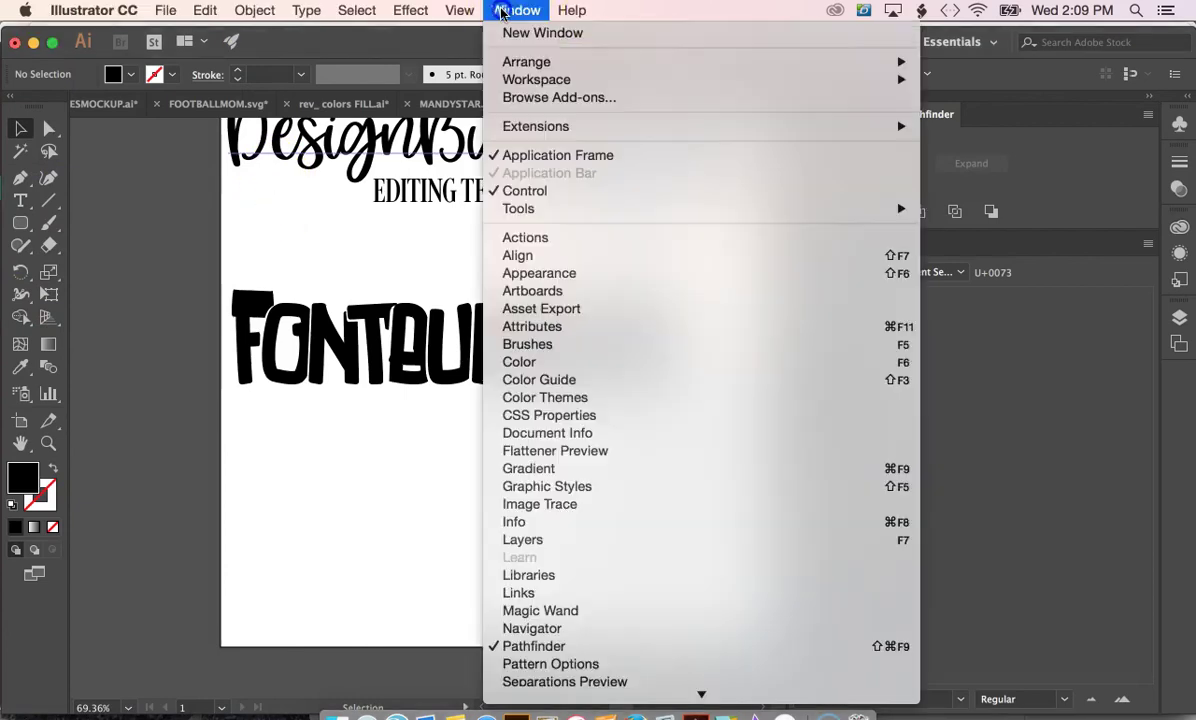
{"action": "scroll", "coordinate": [630, 492], "scroll_direction": "down", "scroll_amount": 6}
{"action": "mouse_move", "coordinate": [670, 500]}
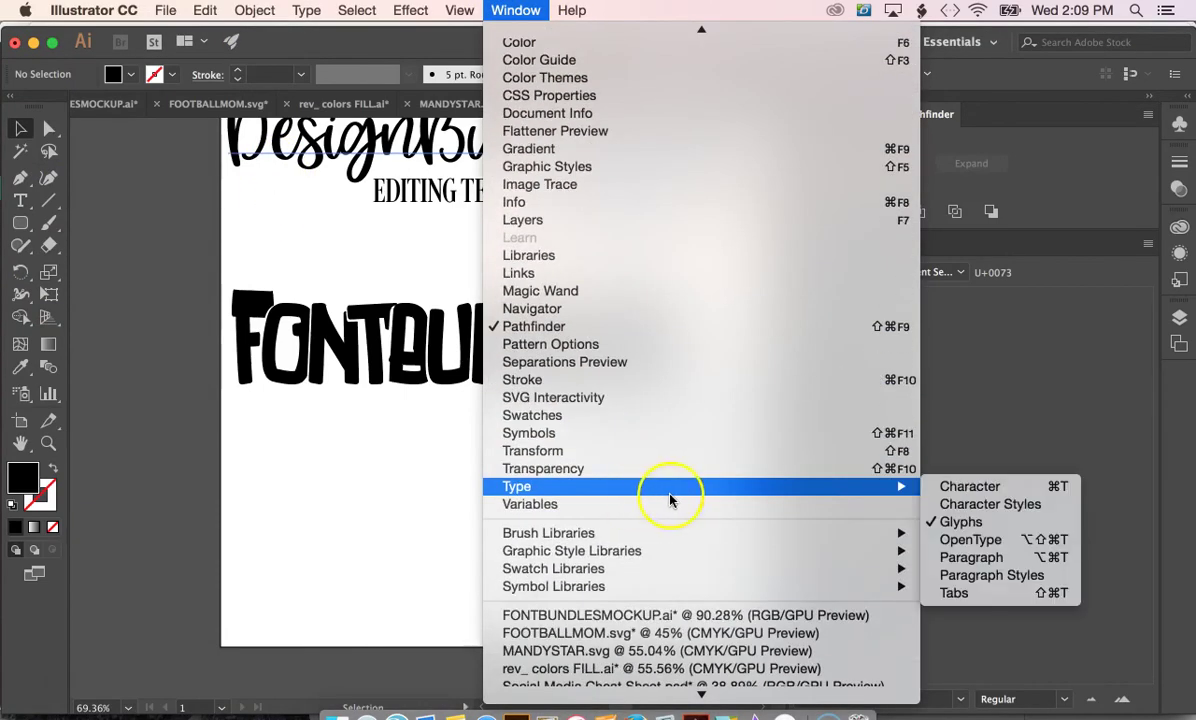
{"action": "left_click", "coordinate": [960, 486]}
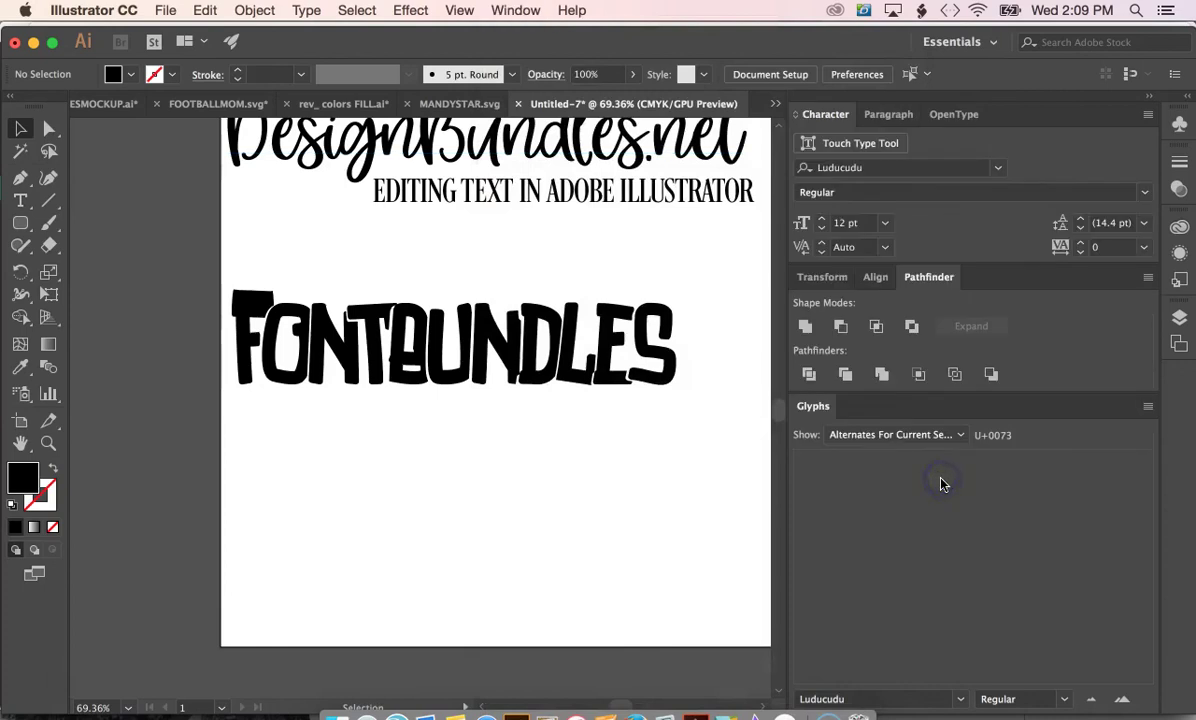
Add a new FONTBUNDLES text in the Luducudu font below the customized lettering.
{"action": "left_click", "coordinate": [21, 201]}
{"action": "left_click", "coordinate": [380, 526]}
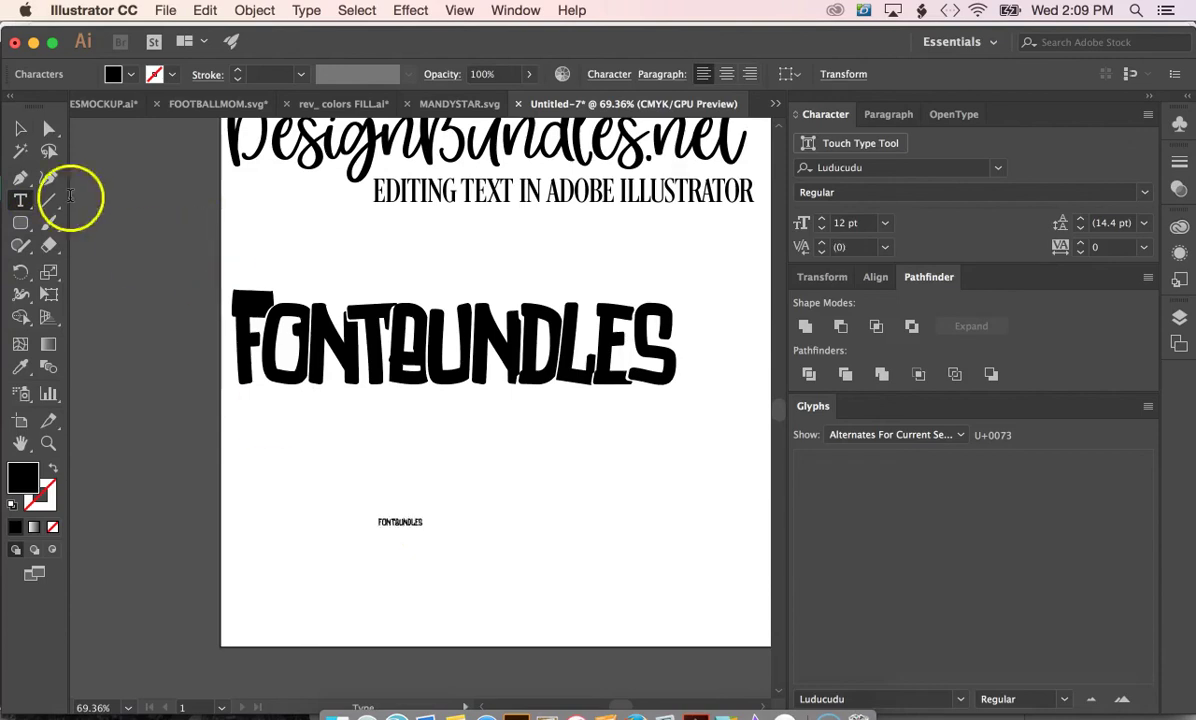
{"action": "left_click", "coordinate": [21, 128]}
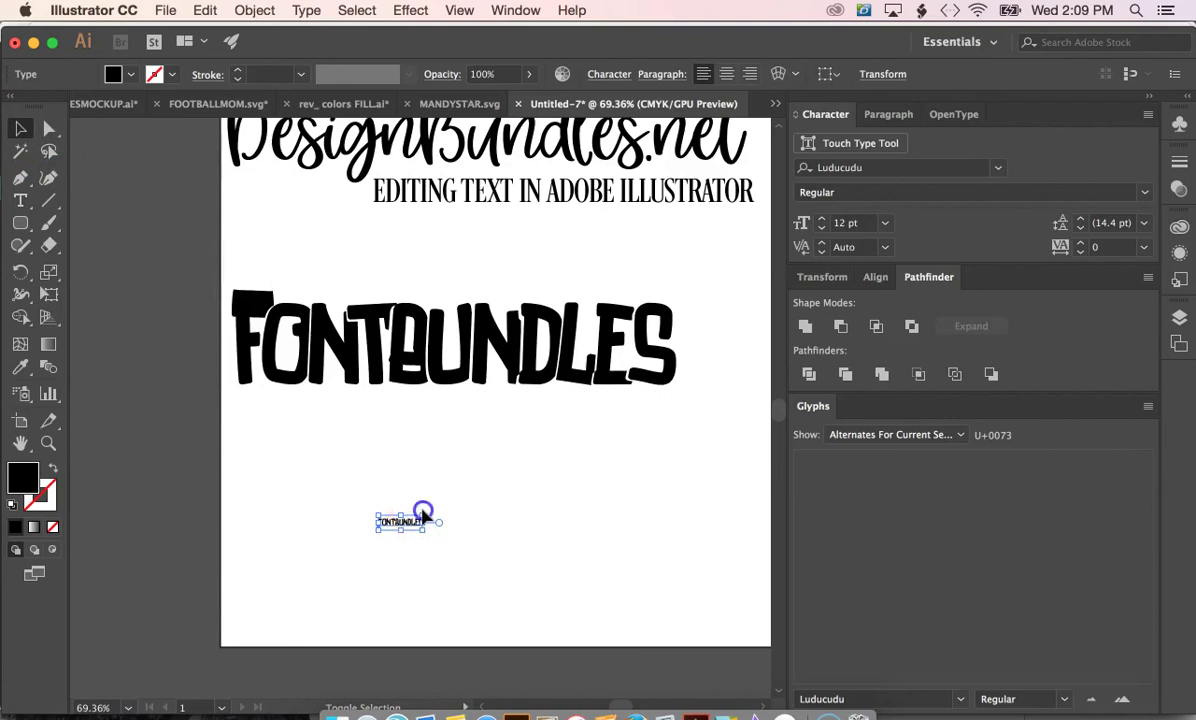
Scale the new FONTBUNDLES text up to about 135 pt, starting at the customized lettering's left edge and nearly spanning the artboard.
{"action": "left_click_drag", "start_coordinate": [426, 514], "coordinate": [668, 386]}
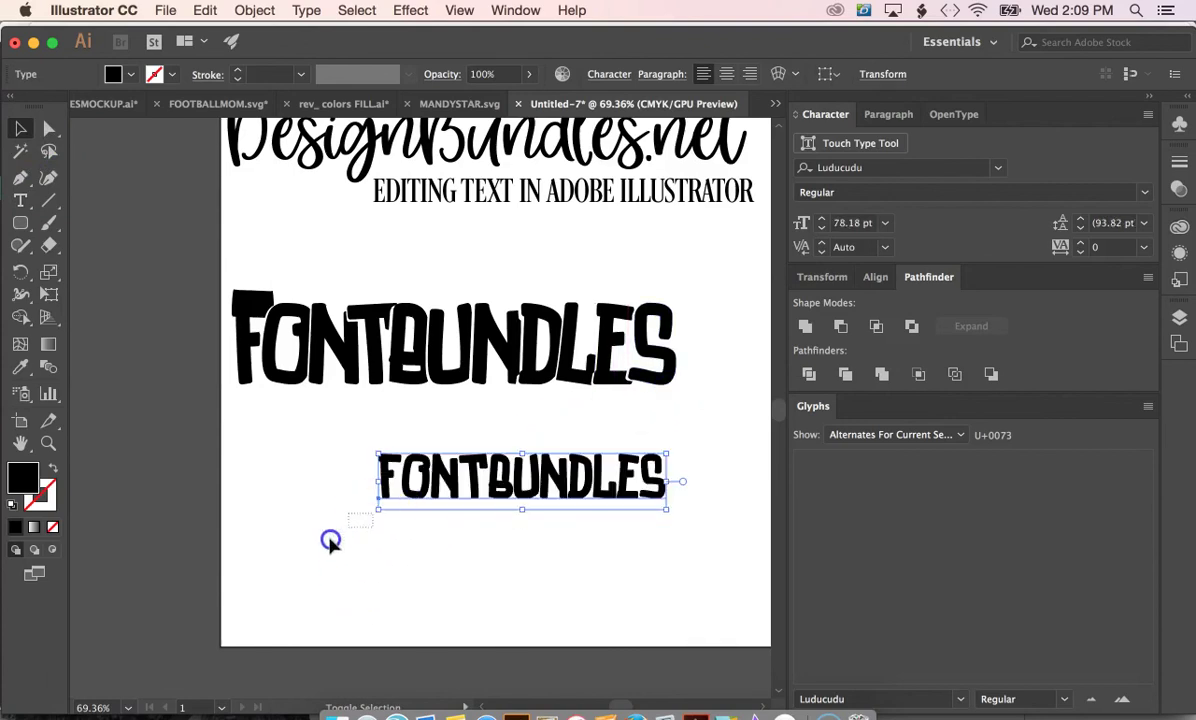
{"action": "left_click_drag", "start_coordinate": [378, 512], "coordinate": [238, 622]}
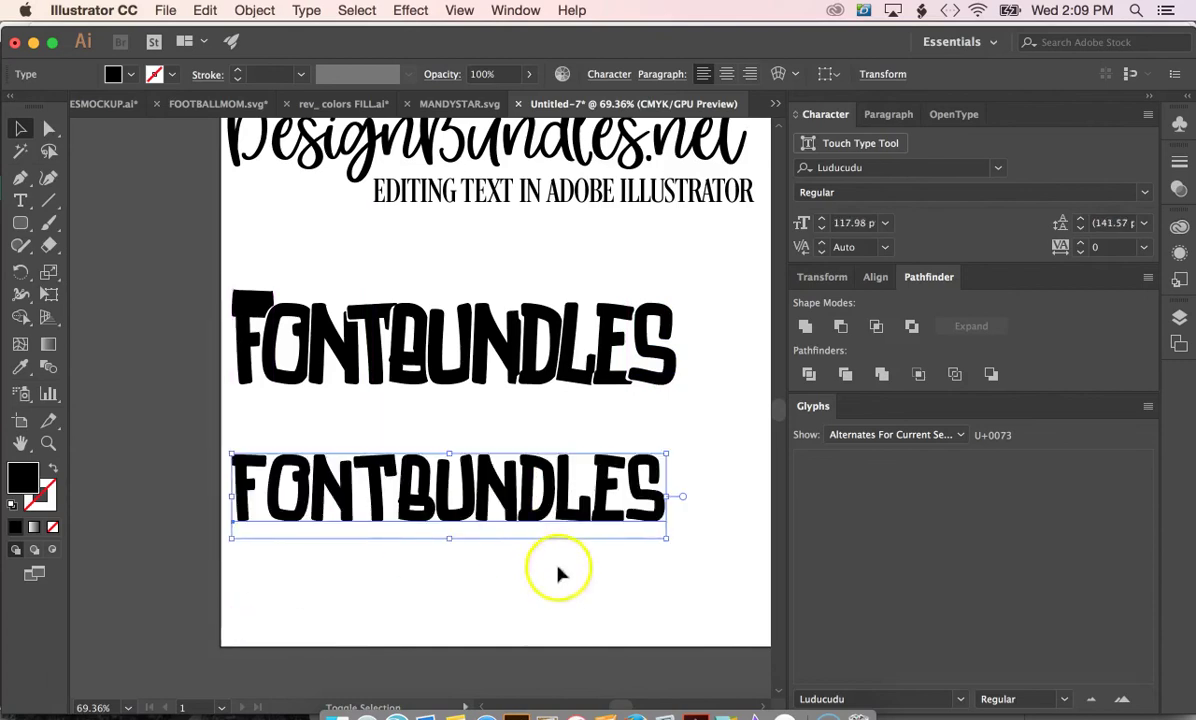
{"action": "left_click_drag", "start_coordinate": [666, 543], "coordinate": [731, 551]}
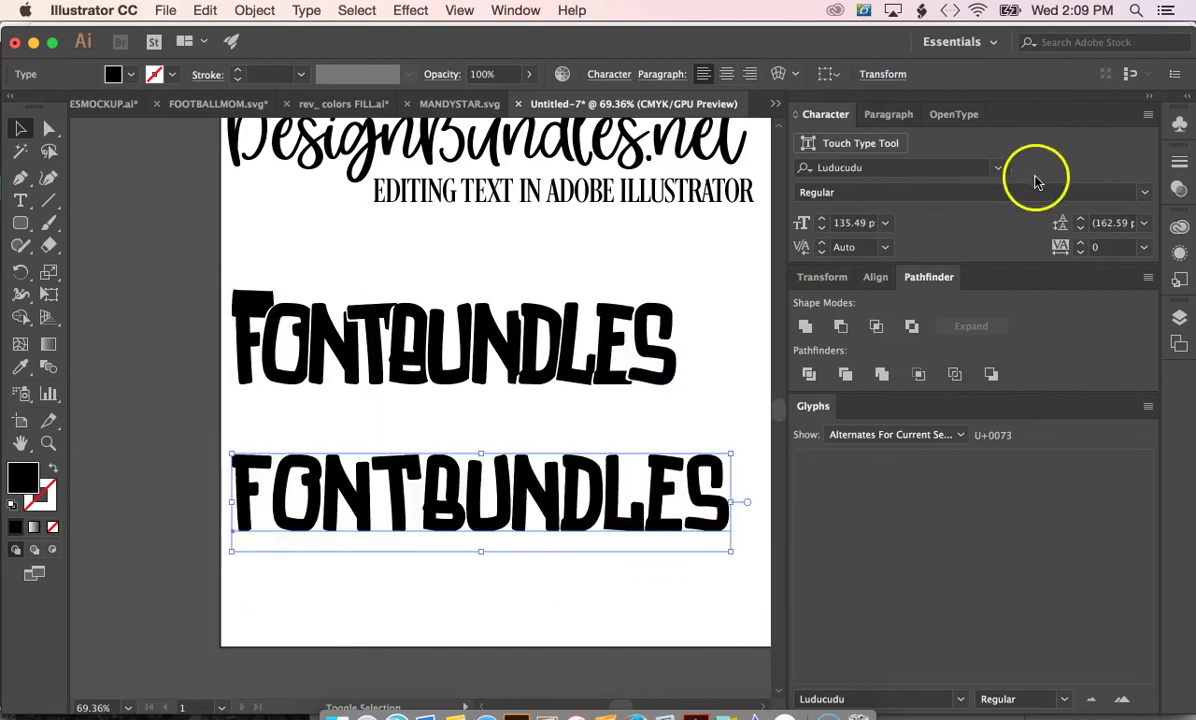
Tighten the new FONTBUNDLES text's tracking to -71 and set its font size to 161 pt.
{"action": "left_click", "coordinate": [1080, 256]}
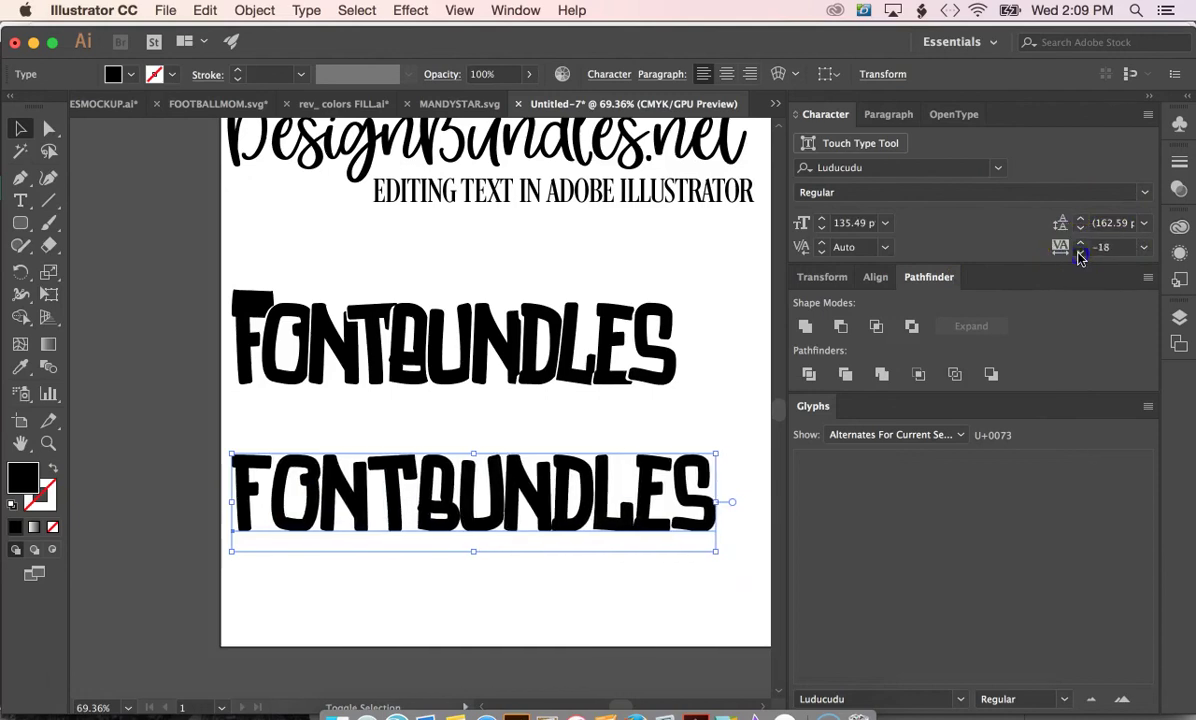
{"action": "left_click_drag", "start_coordinate": [1080, 256], "coordinate": [1080, 208]}
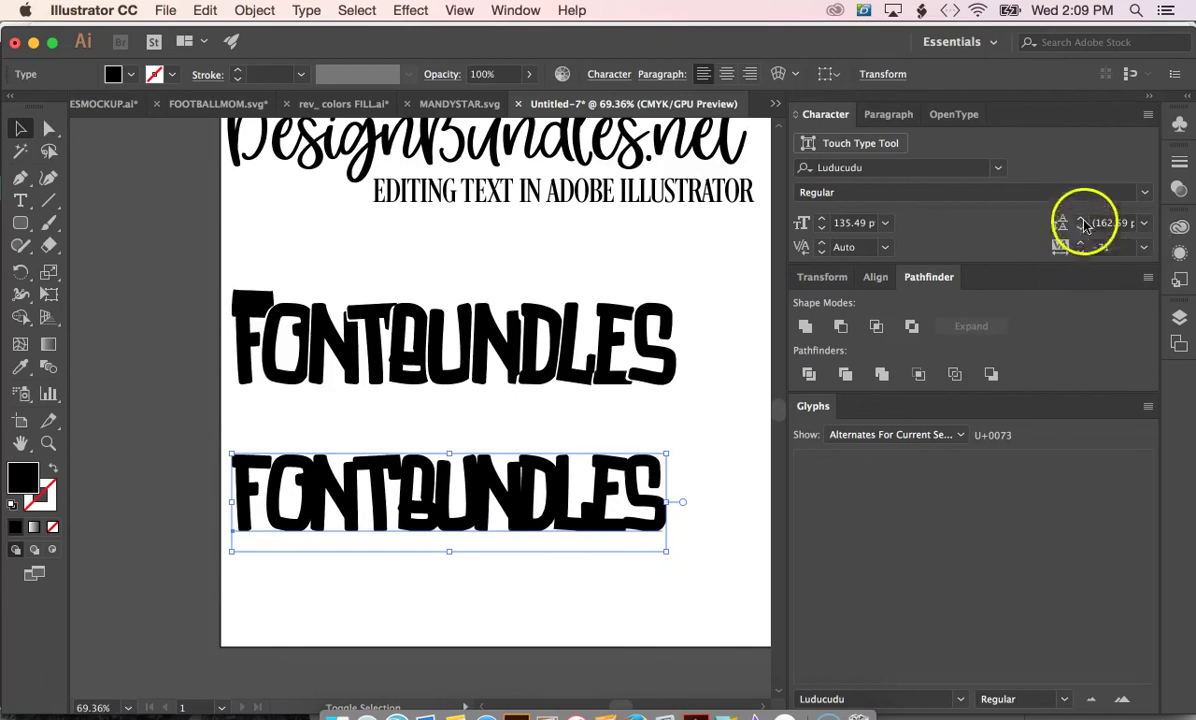
{"action": "left_click", "coordinate": [822, 218]}
{"action": "left_click", "coordinate": [823, 218]}
{"action": "left_click", "coordinate": [823, 218]}
{"action": "left_click", "coordinate": [823, 218]}
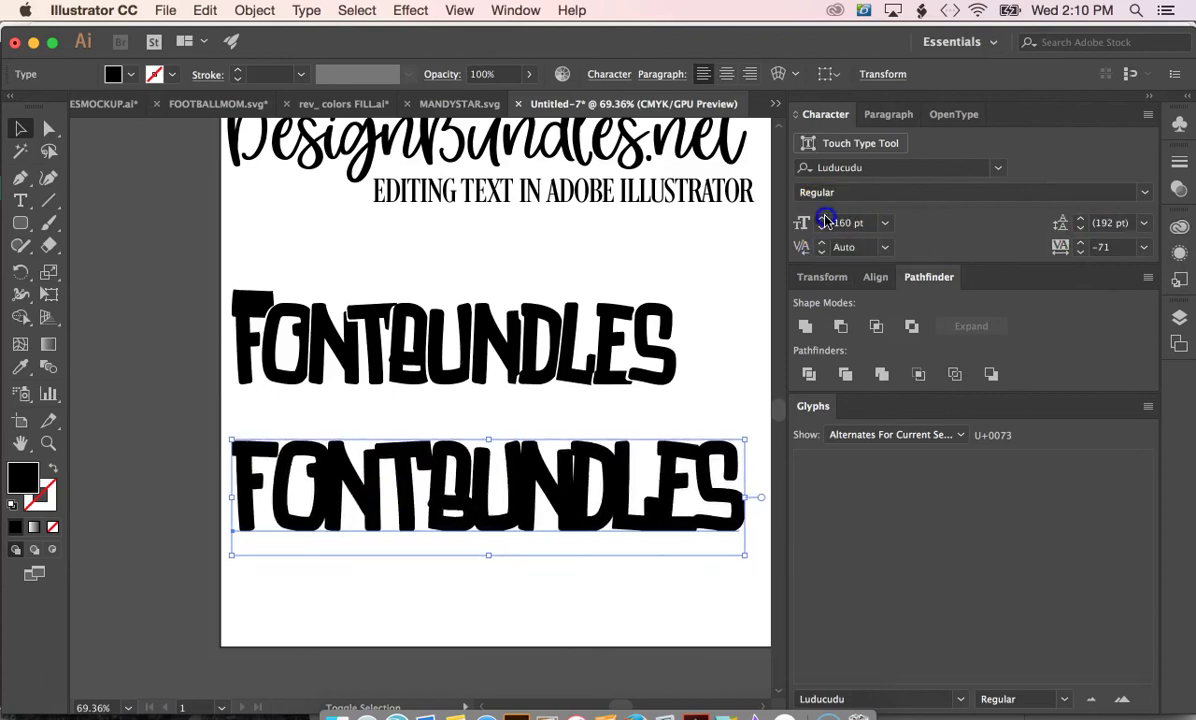
{"action": "left_click", "coordinate": [823, 218]}
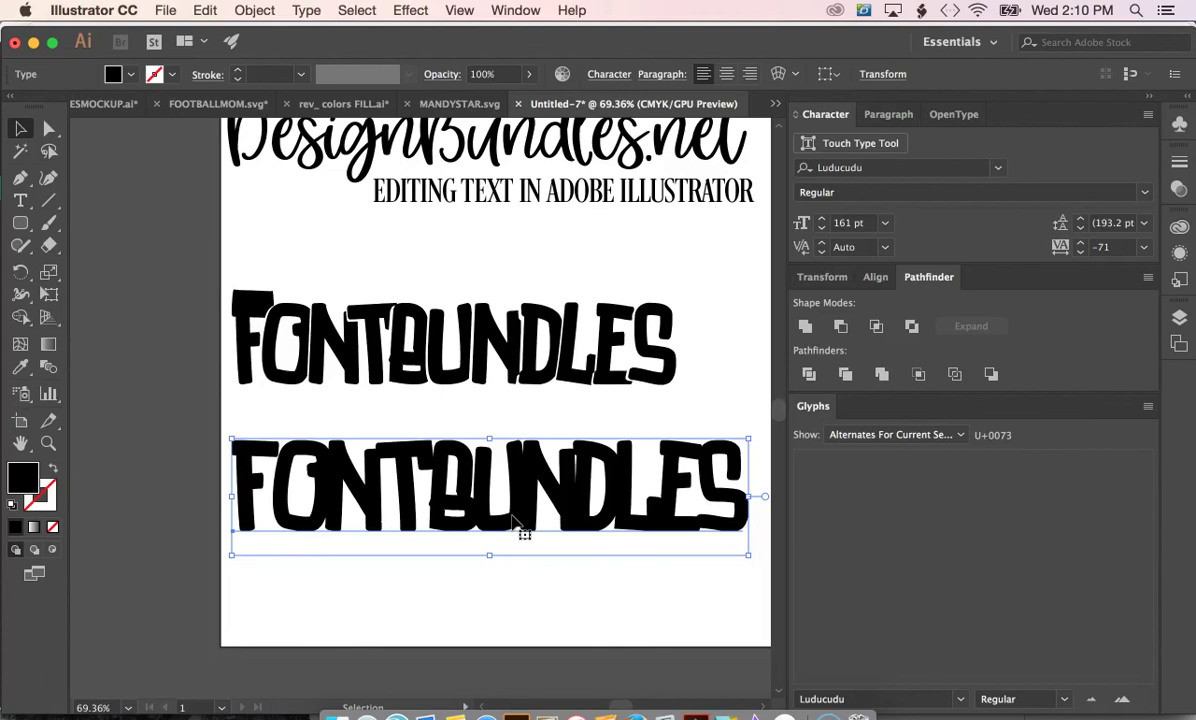
{"action": "left_click", "coordinate": [41, 676]}
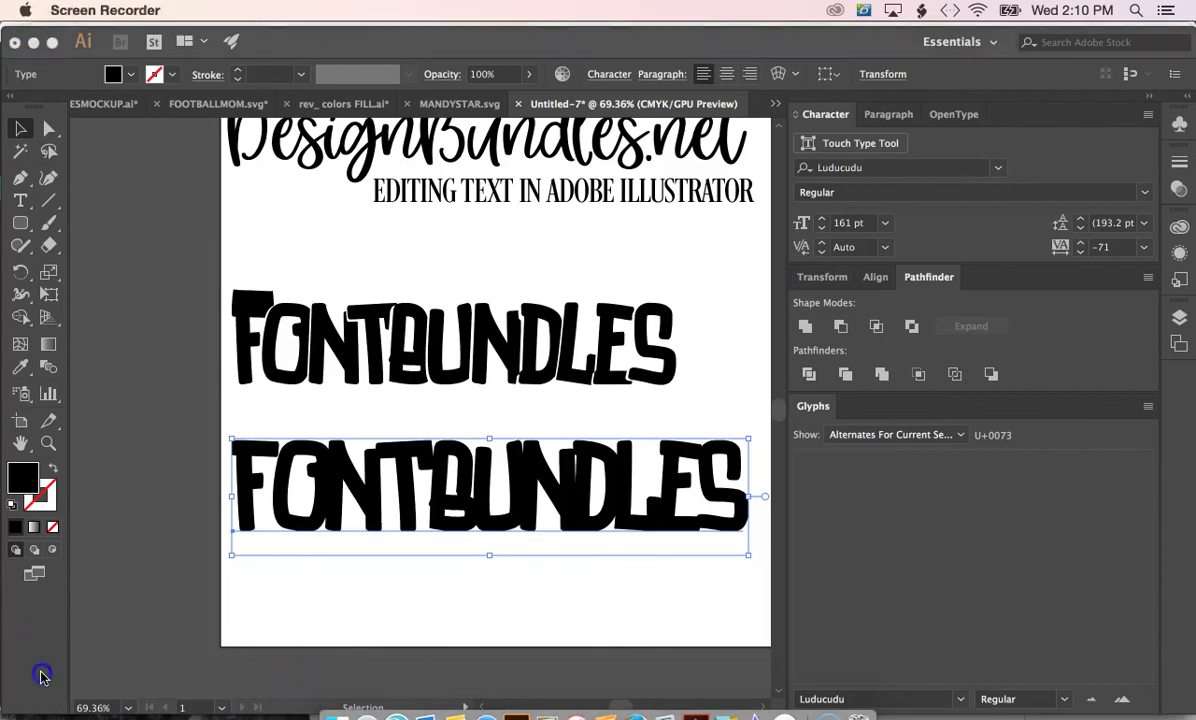